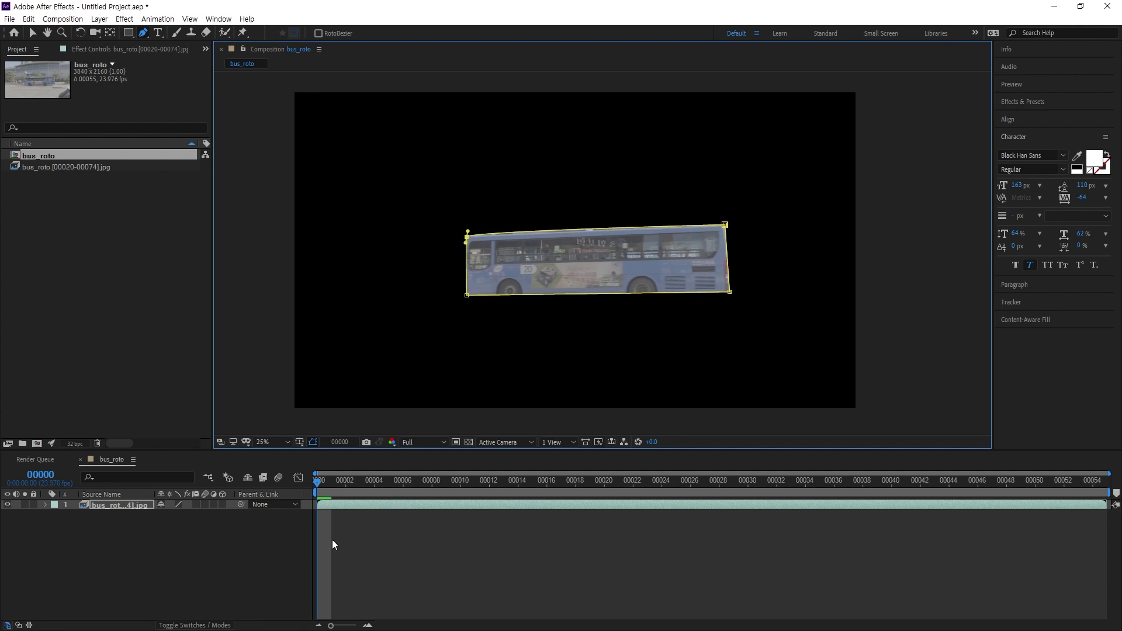
- Try reshaping the bus mask's upper front corner by shifting its vertex and bending its tangent handles
{"action": "left_click", "coordinate": [177, 505]}
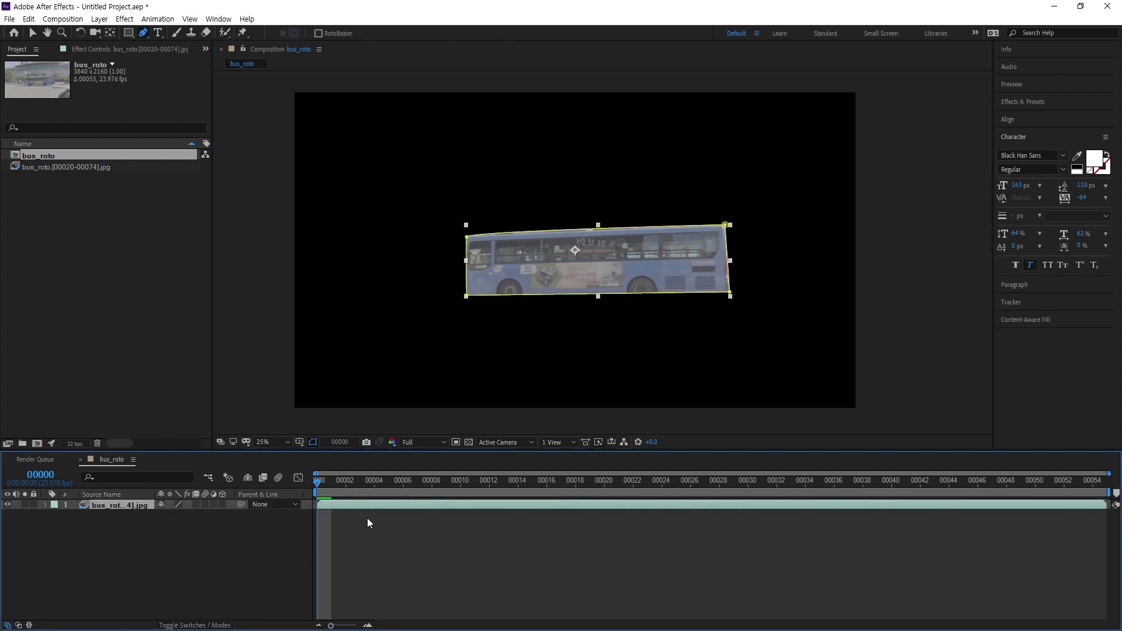
{"action": "left_click", "coordinate": [467, 237]}
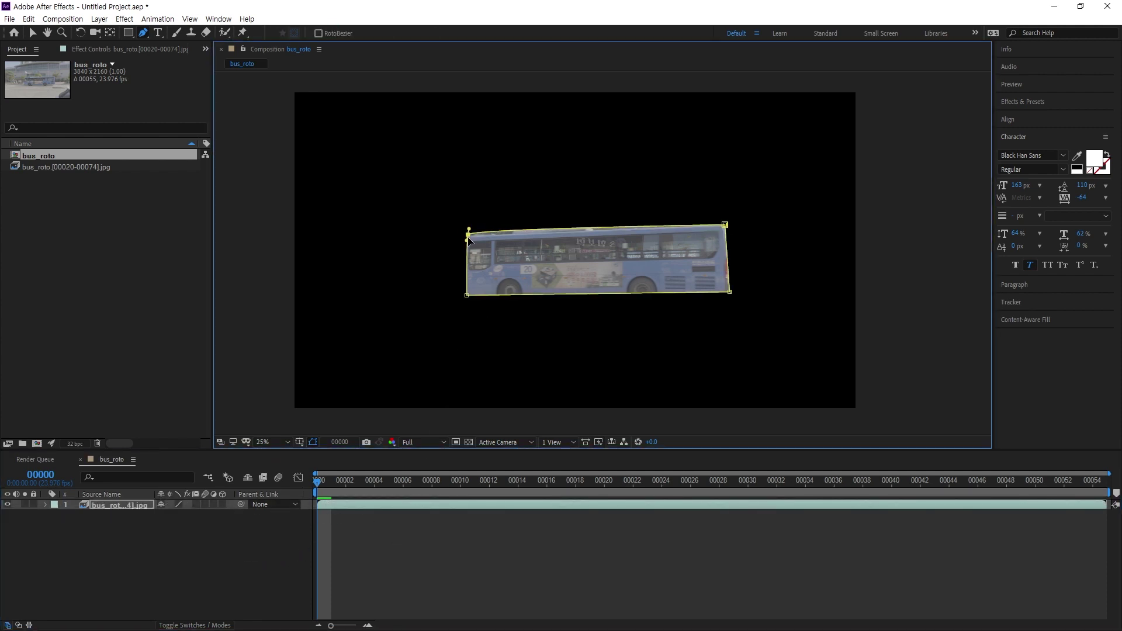
{"action": "left_click_drag", "start_coordinate": [467, 241], "coordinate": [464, 243]}
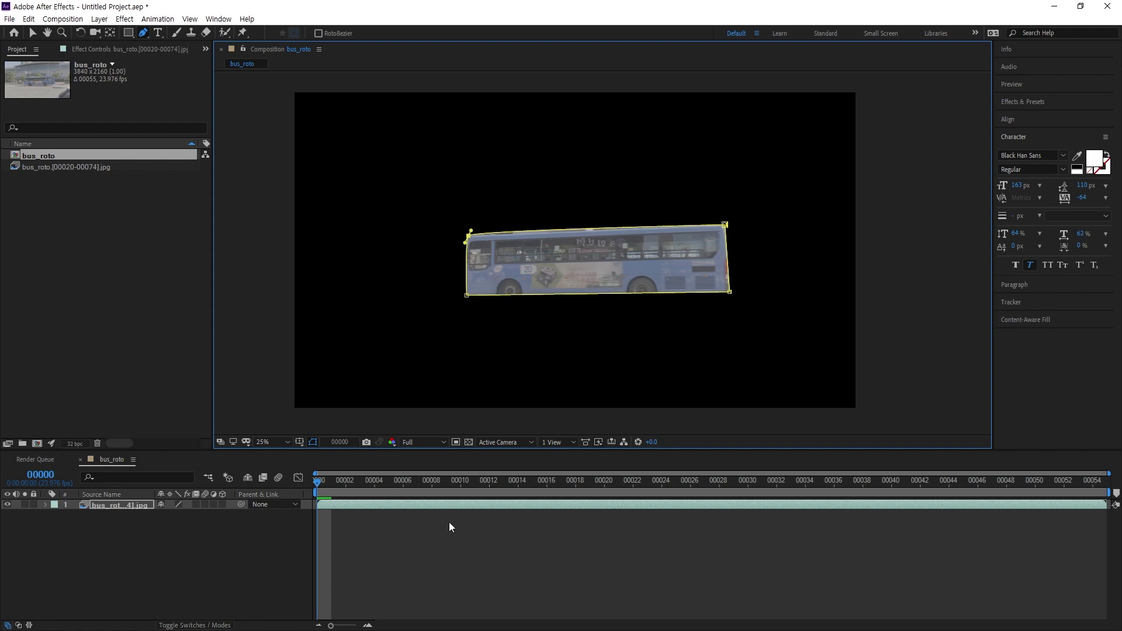
{"action": "left_click_drag", "start_coordinate": [435, 529], "coordinate": [329, 464]}
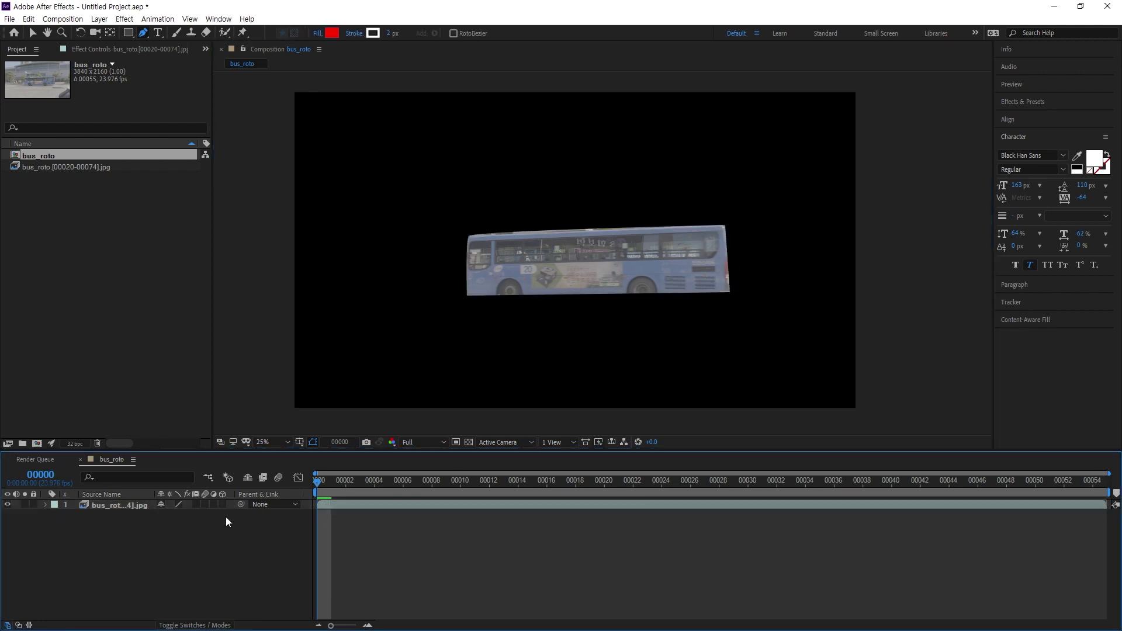
{"action": "left_click", "coordinate": [192, 505]}
{"action": "left_click", "coordinate": [467, 296]}
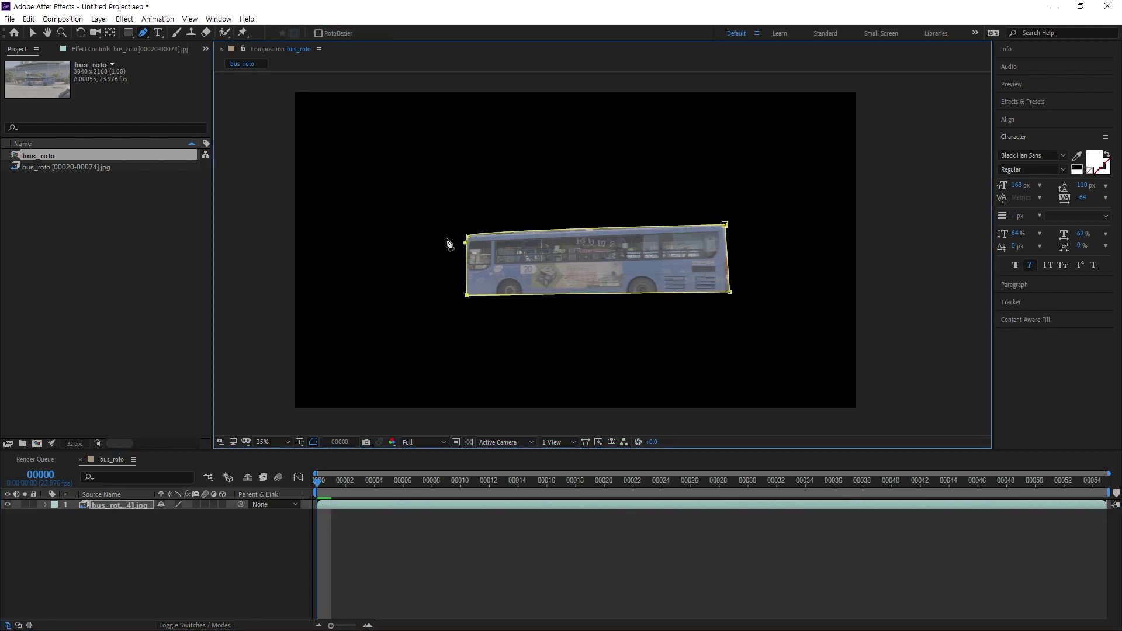
{"action": "key", "text": "ctrl+z"}
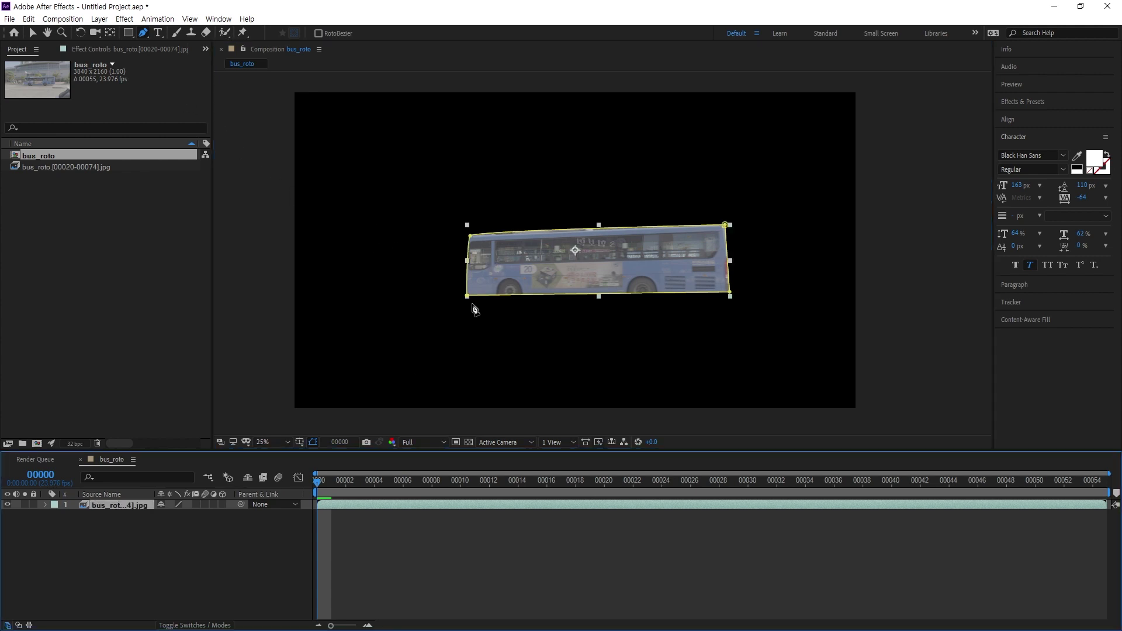
- Select the bus footage layer's mask and delete it so the full frame is unmasked
{"action": "key", "text": "v"}
{"action": "left_click_drag", "start_coordinate": [136, 564], "coordinate": [75, 504]}
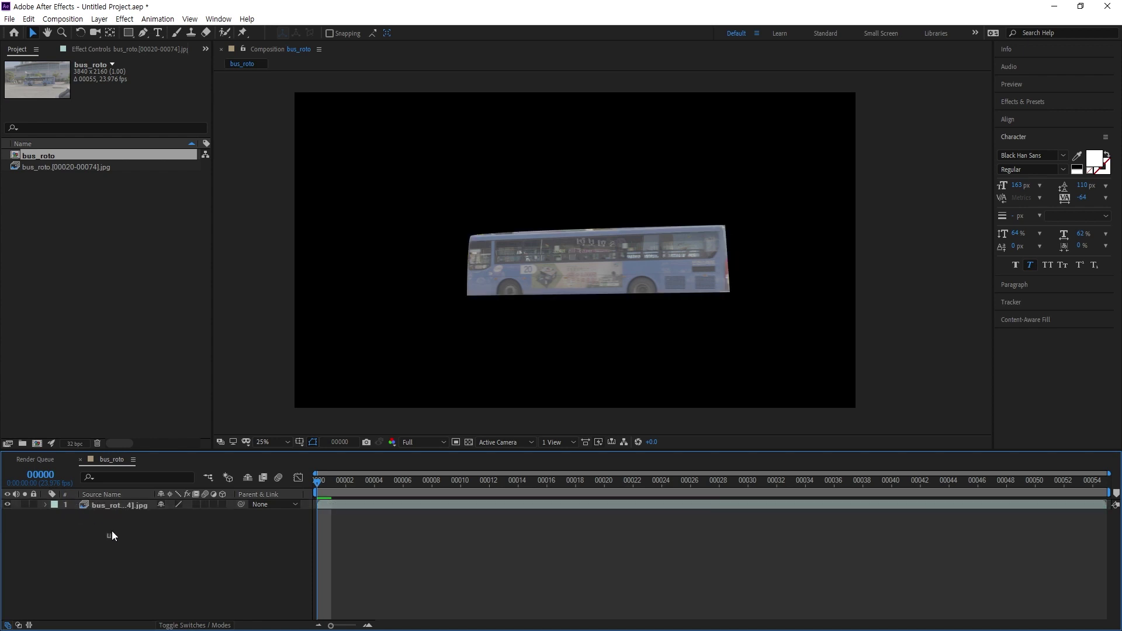
{"action": "left_click_drag", "start_coordinate": [370, 559], "coordinate": [349, 515]}
{"action": "left_click_drag", "start_coordinate": [168, 557], "coordinate": [95, 496]}
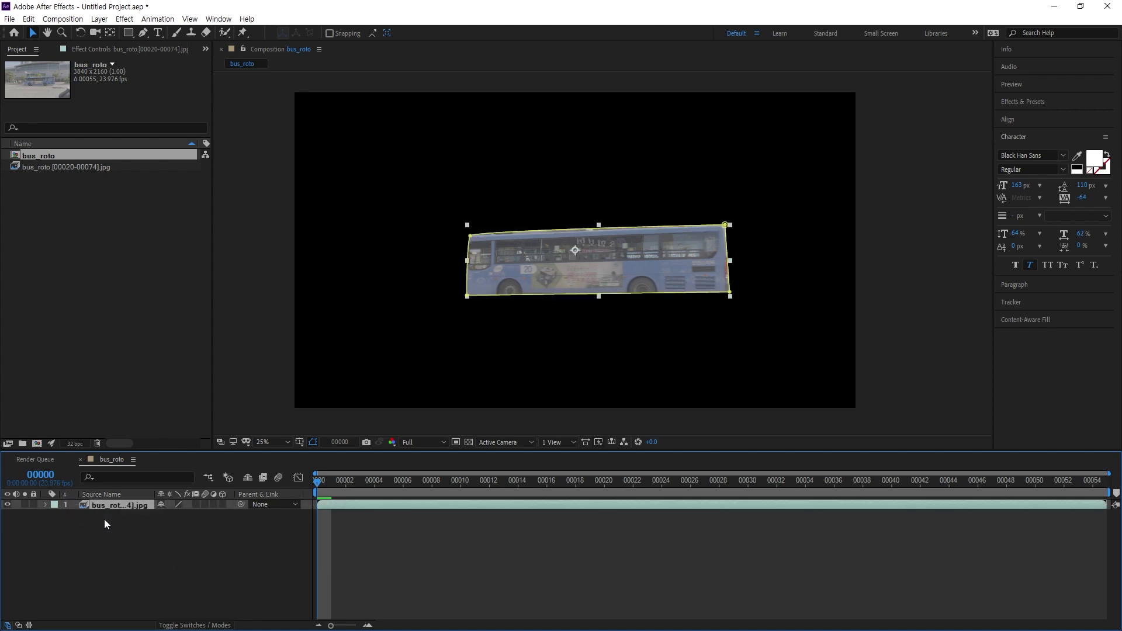
{"action": "double_click", "coordinate": [467, 296]}
{"action": "left_click", "coordinate": [345, 497]}
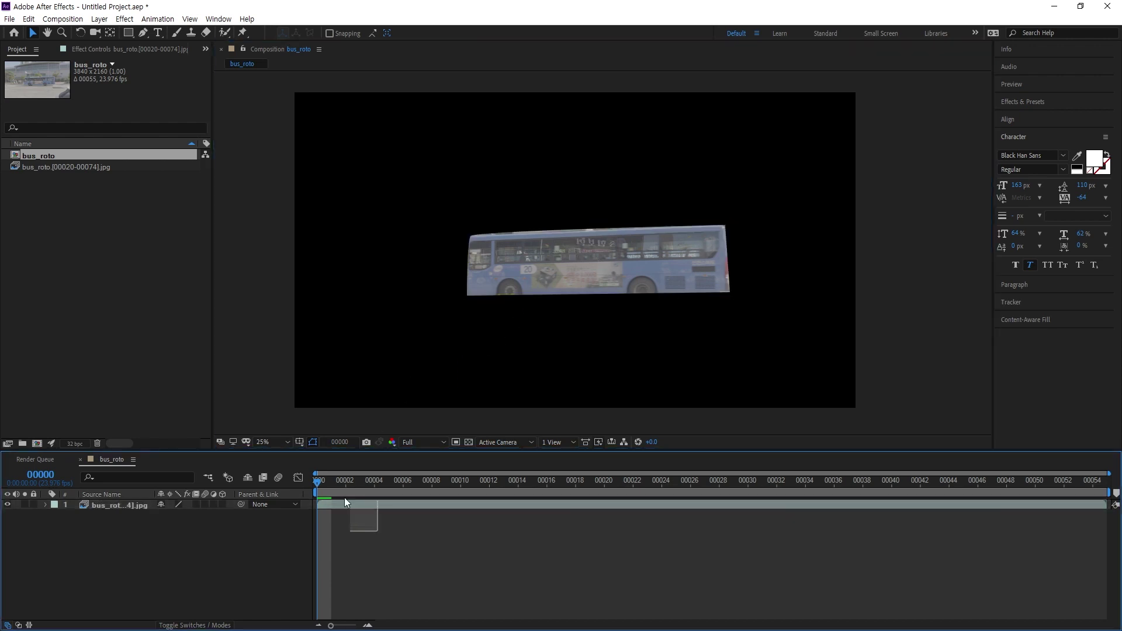
{"action": "left_click_drag", "start_coordinate": [198, 537], "coordinate": [141, 509]}
{"action": "key", "text": "Delete"}
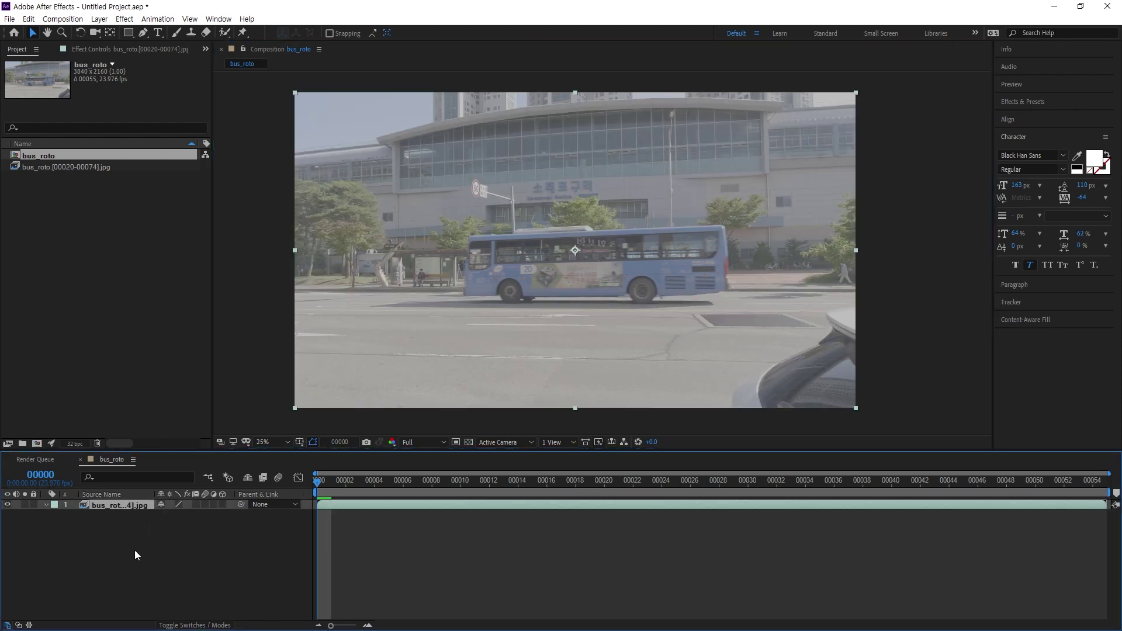
- Create a full-frame white solid above the bus footage and slide it toward the right side of the frame
{"action": "key", "text": "ctrl+y"}
{"action": "key", "text": "Return"}
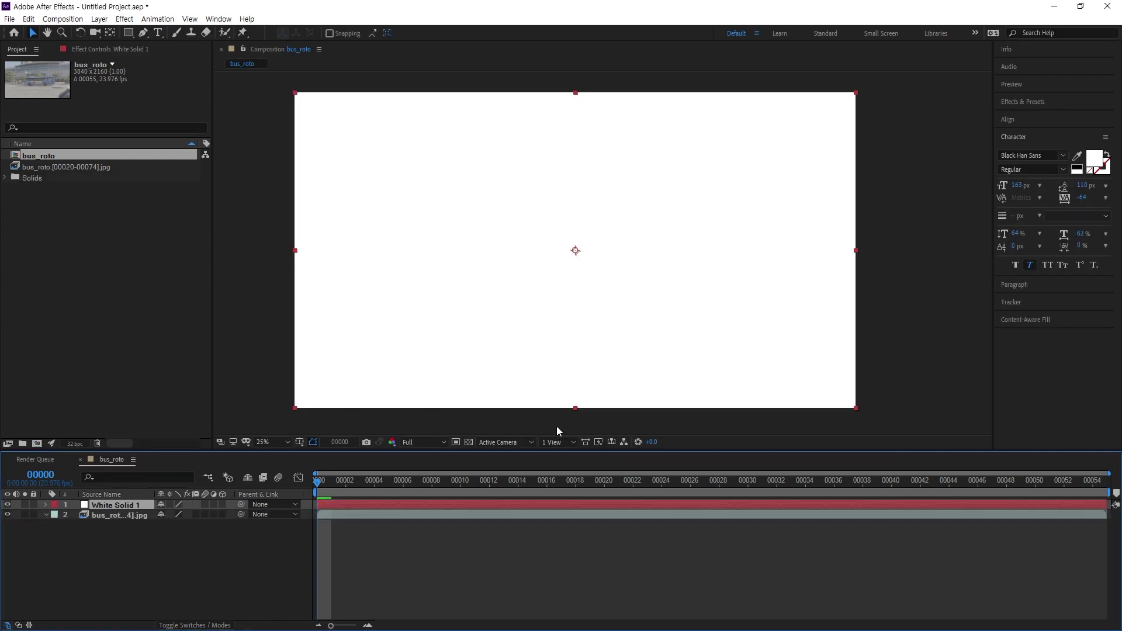
{"action": "left_click_drag", "start_coordinate": [515, 451], "coordinate": [523, 456]}
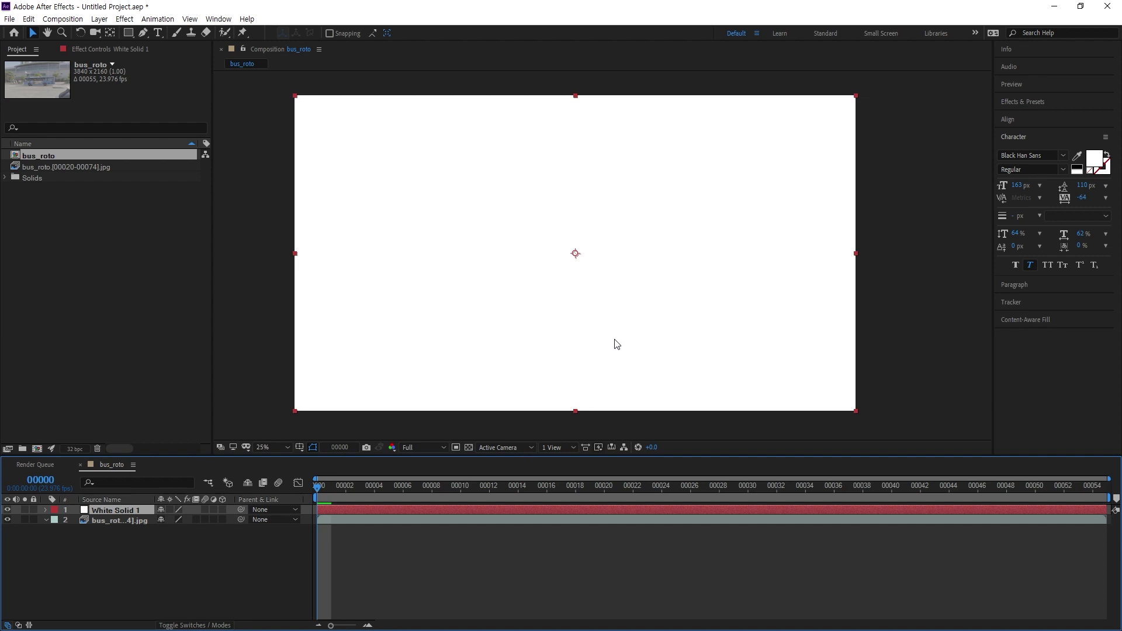
{"action": "left_click_drag", "start_coordinate": [484, 384], "coordinate": [648, 381]}
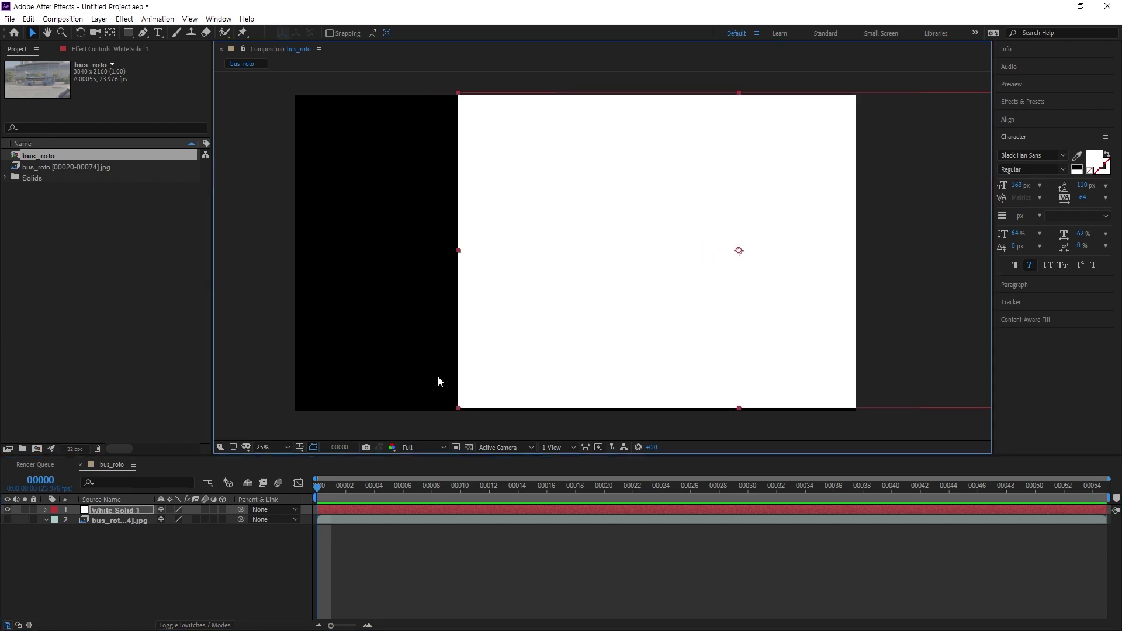
- Set the bus footage layer's track matte to Alpha Matte "White Solid 1"
{"action": "key", "text": "F4"}
{"action": "left_click", "coordinate": [220, 519]}
{"action": "left_click", "coordinate": [222, 513]}
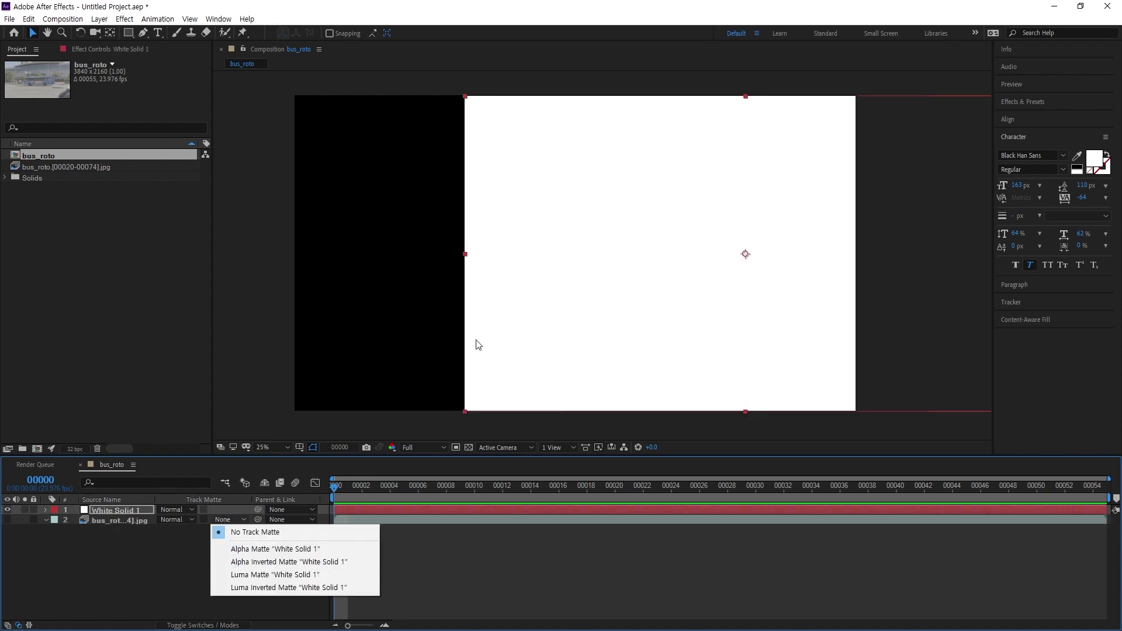
{"action": "left_click", "coordinate": [258, 549]}
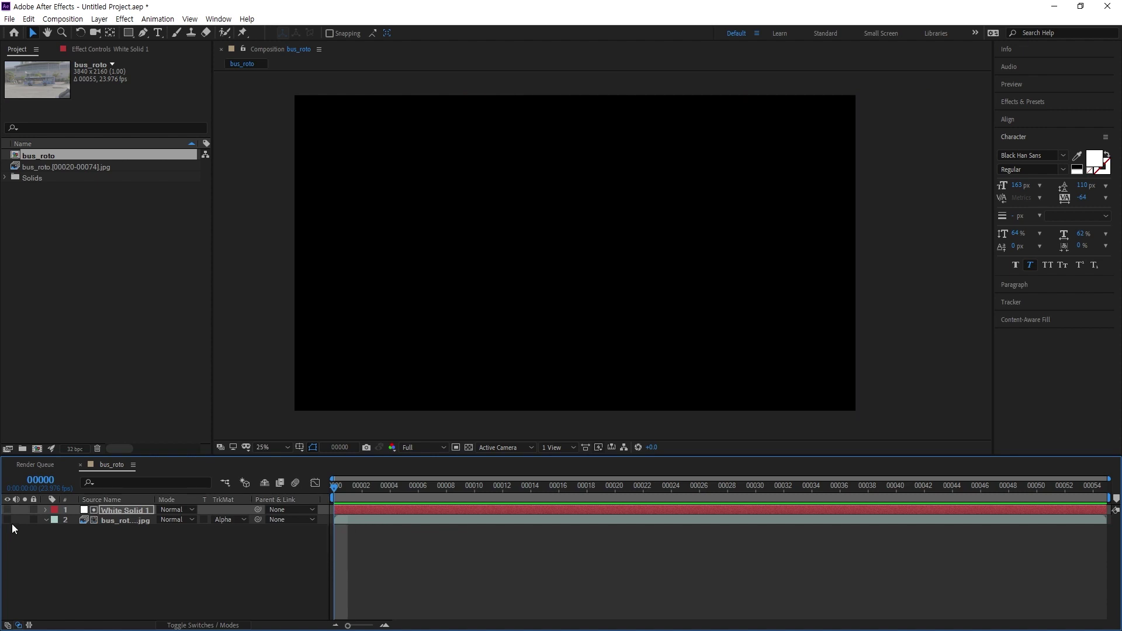
- Move the white solid around the frame to test the alpha matte, and undo the position changes
{"action": "left_click_drag", "start_coordinate": [577, 301], "coordinate": [635, 247]}
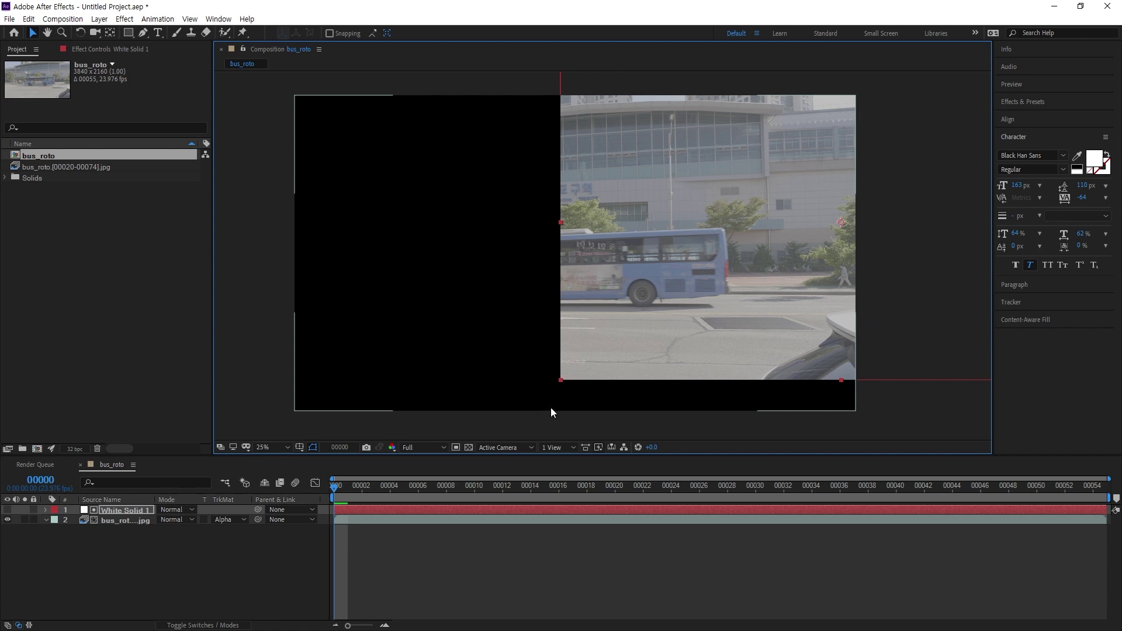
{"action": "left_click_drag", "start_coordinate": [623, 338], "coordinate": [605, 308]}
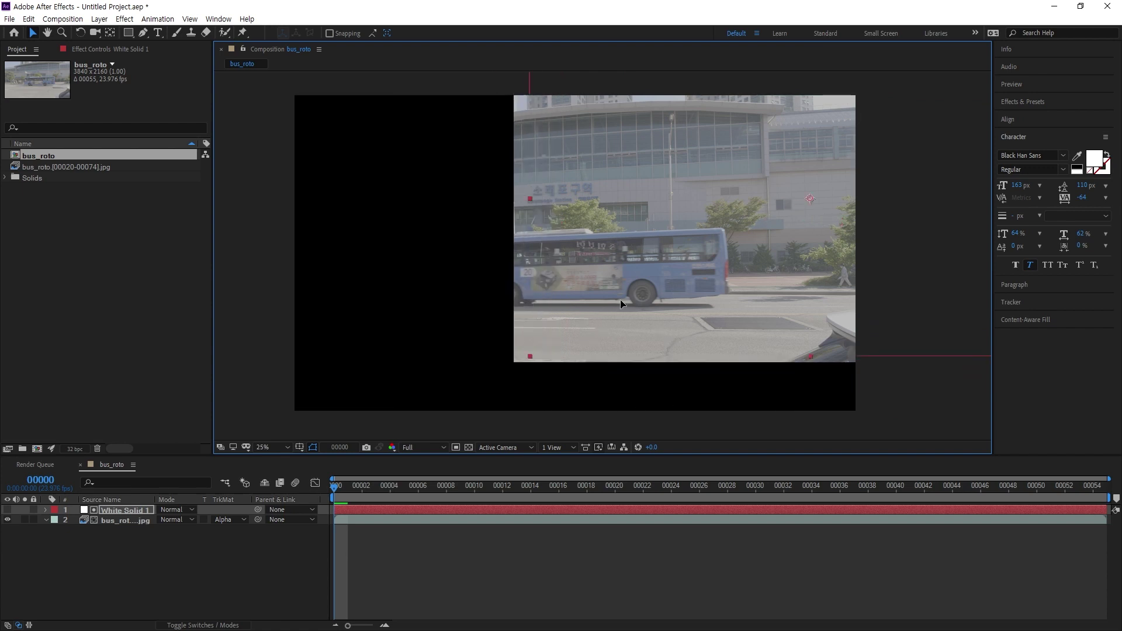
{"action": "left_click_drag", "start_coordinate": [542, 348], "coordinate": [451, 392]}
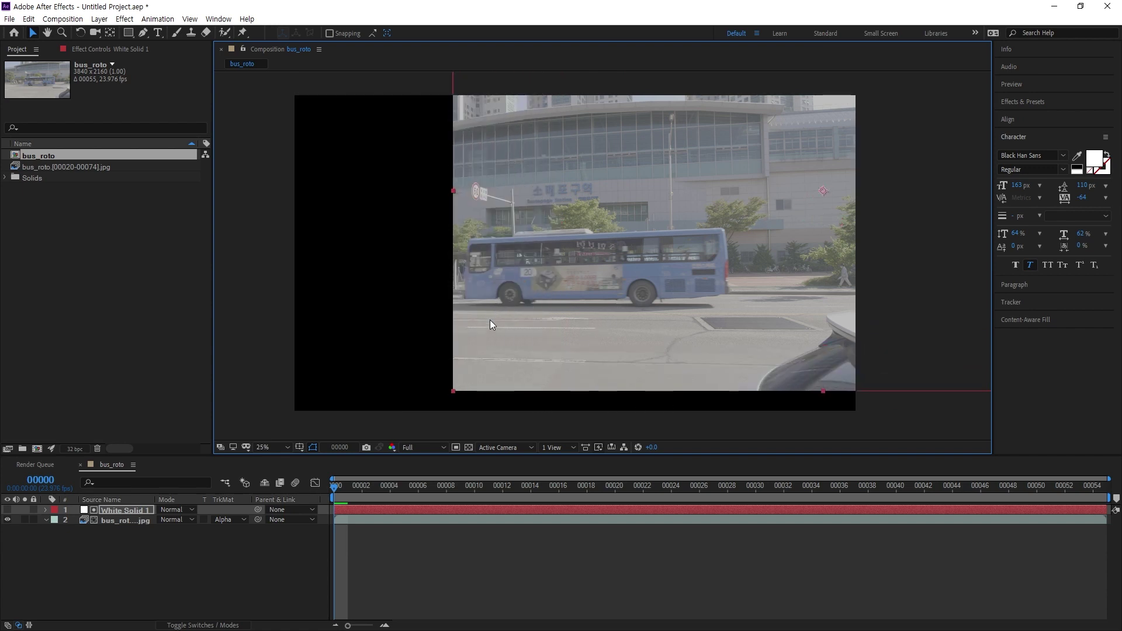
{"action": "key", "text": "ctrl+z"}
{"action": "left_click", "coordinate": [45, 509]}
{"action": "left_click", "coordinate": [57, 520]}
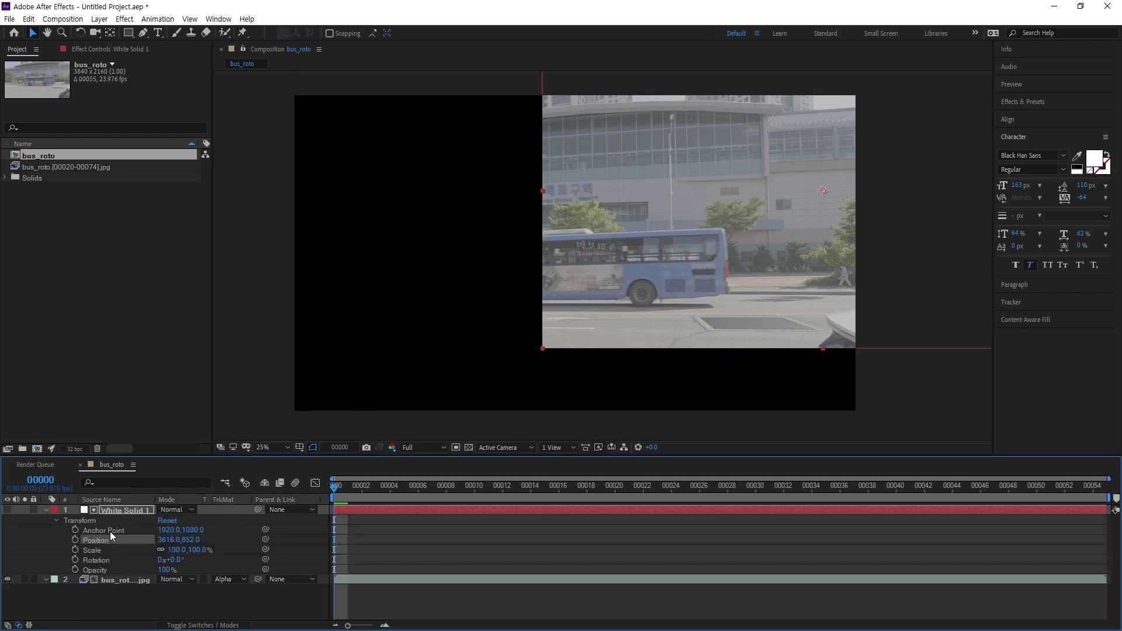
{"action": "key", "text": "ctrl+z"}
- Draw a closed four-point test mask with the Pen tool on the white solid around the front of the bus
{"action": "key", "text": "g"}
{"action": "left_click", "coordinate": [418, 300]}
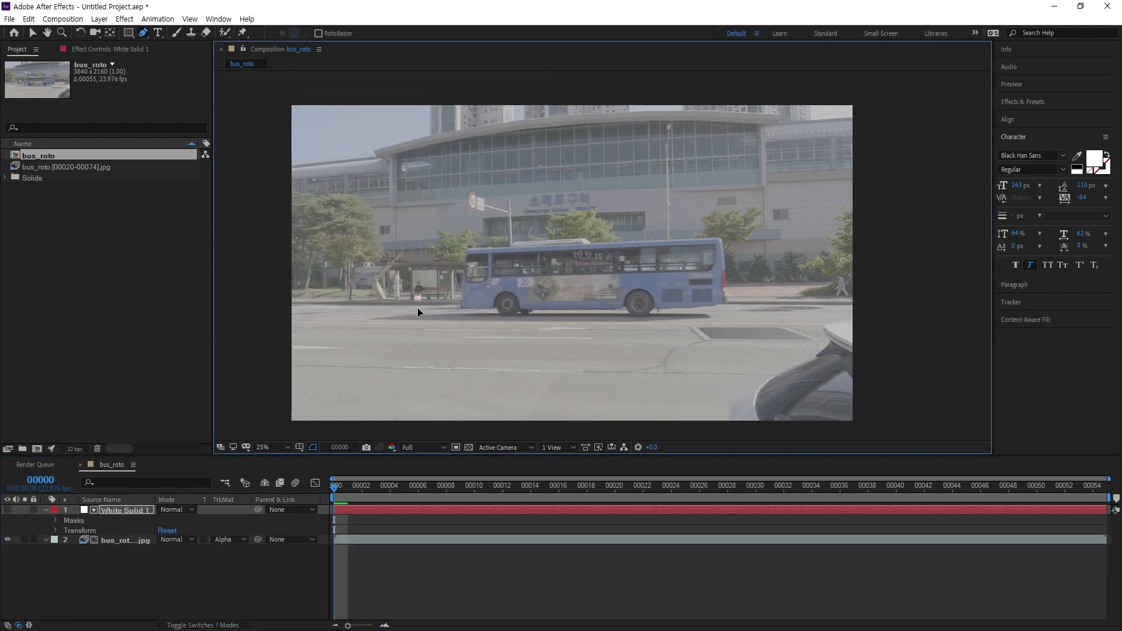
{"action": "left_click", "coordinate": [421, 260]}
{"action": "left_click", "coordinate": [478, 302]}
{"action": "left_click", "coordinate": [457, 343]}
{"action": "left_click", "coordinate": [418, 299]}
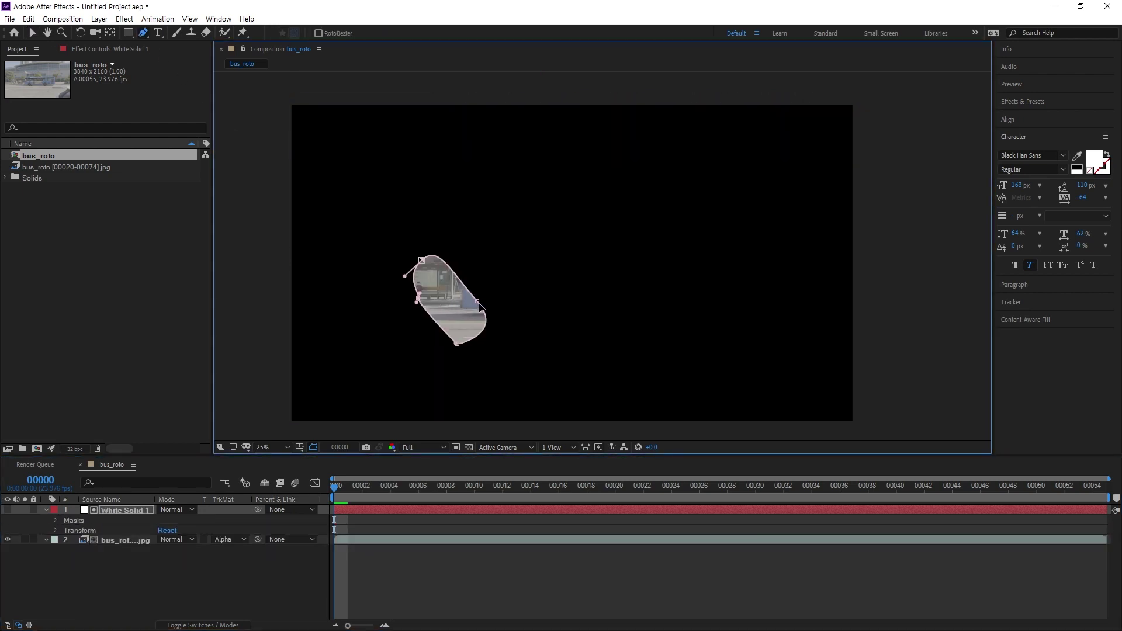
- Remove the test mask from the white solid and rename the layer bus_mask
{"action": "left_click", "coordinate": [123, 539]}
{"action": "left_click", "coordinate": [123, 509]}
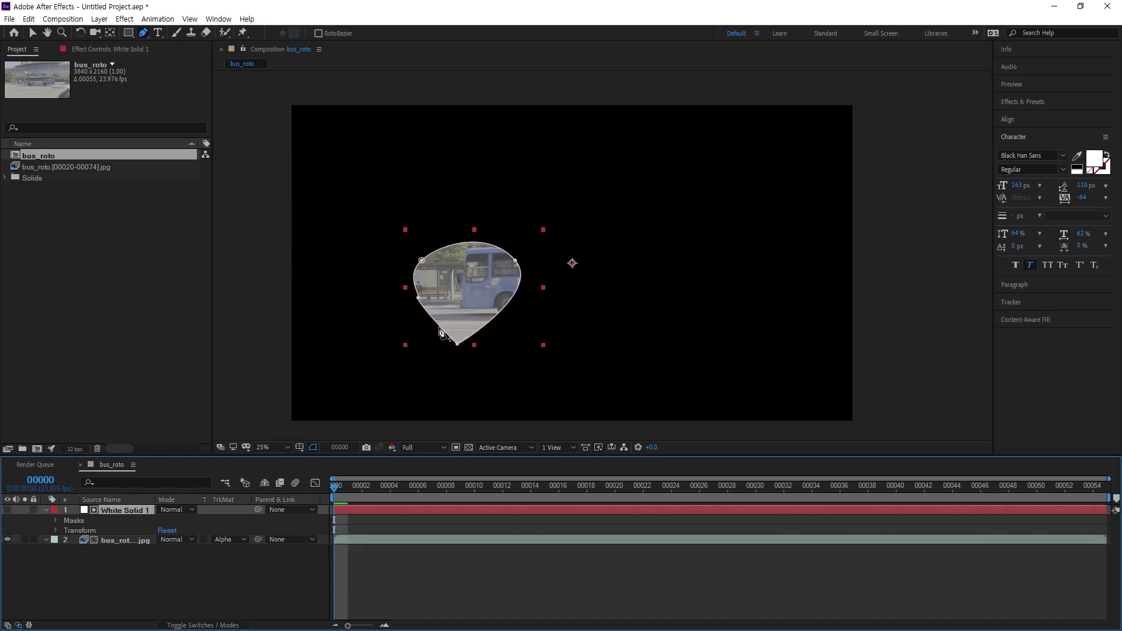
{"action": "key", "text": "v"}
{"action": "double_click", "coordinate": [459, 343]}
- Capture the enlarged bus view in Snip & Sketch, maximize the capture window and set the pen colour to bright green
{"action": "mouse_move", "coordinate": [471, 325]}
{"action": "left_mouse_down"}
{"action": "mouse_move", "coordinate": [568, 295]}
{"action": "mouse_move", "coordinate": [596, 316]}
{"action": "mouse_move", "coordinate": [459, 321]}
{"action": "left_mouse_up"}
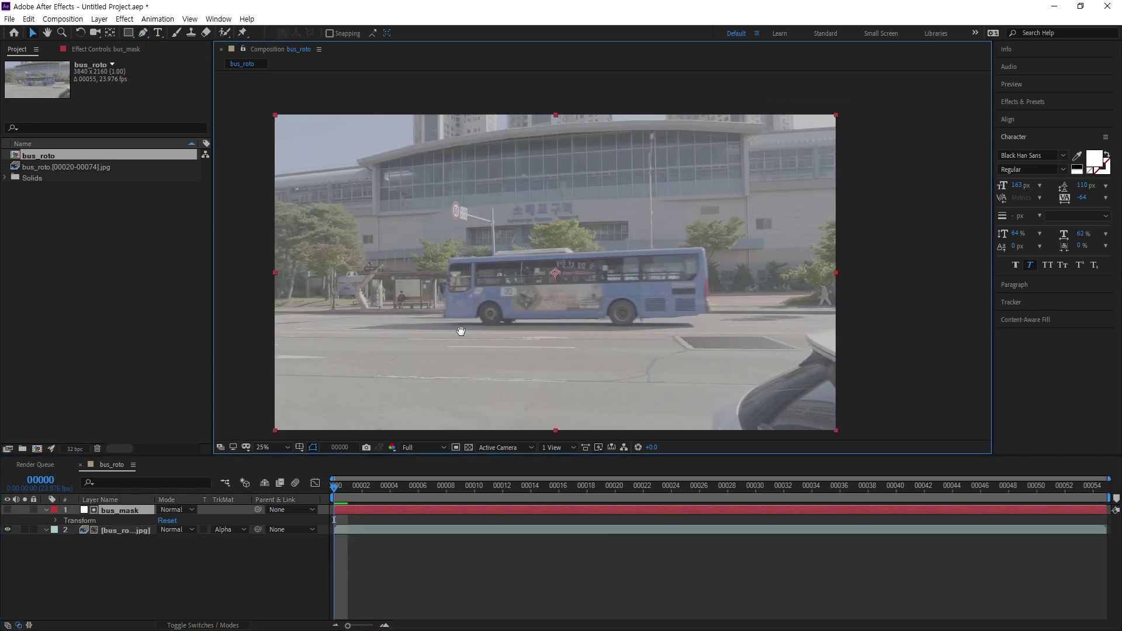
{"action": "left_click_drag", "start_coordinate": [475, 340], "coordinate": [462, 345]}
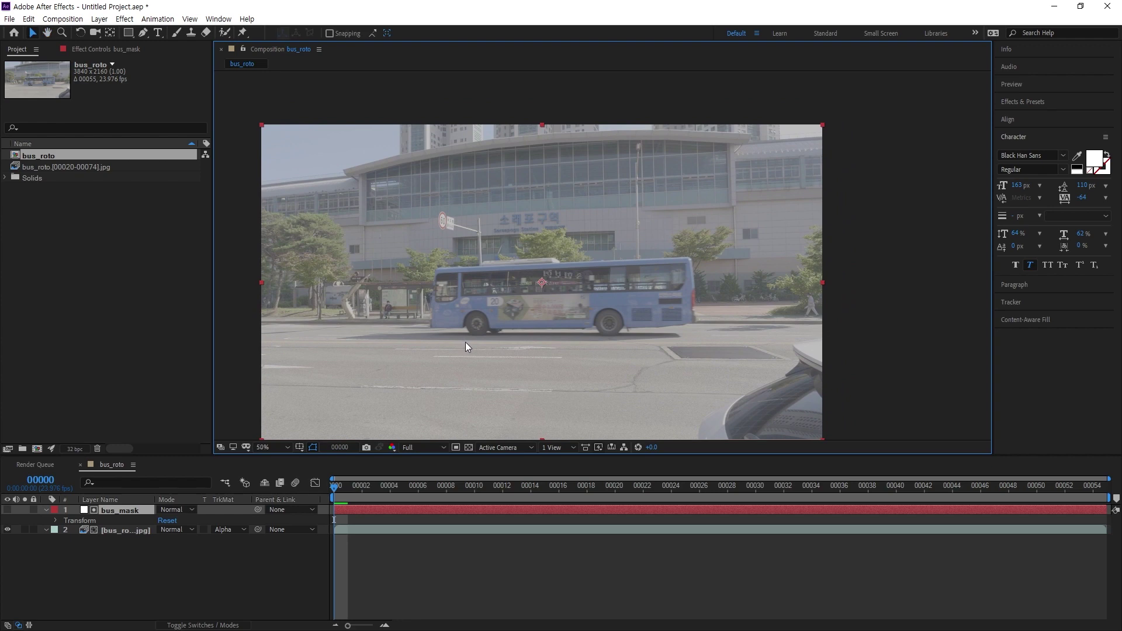
{"action": "scroll", "coordinate": [491, 333], "scroll_direction": "up", "scroll_amount": 1}
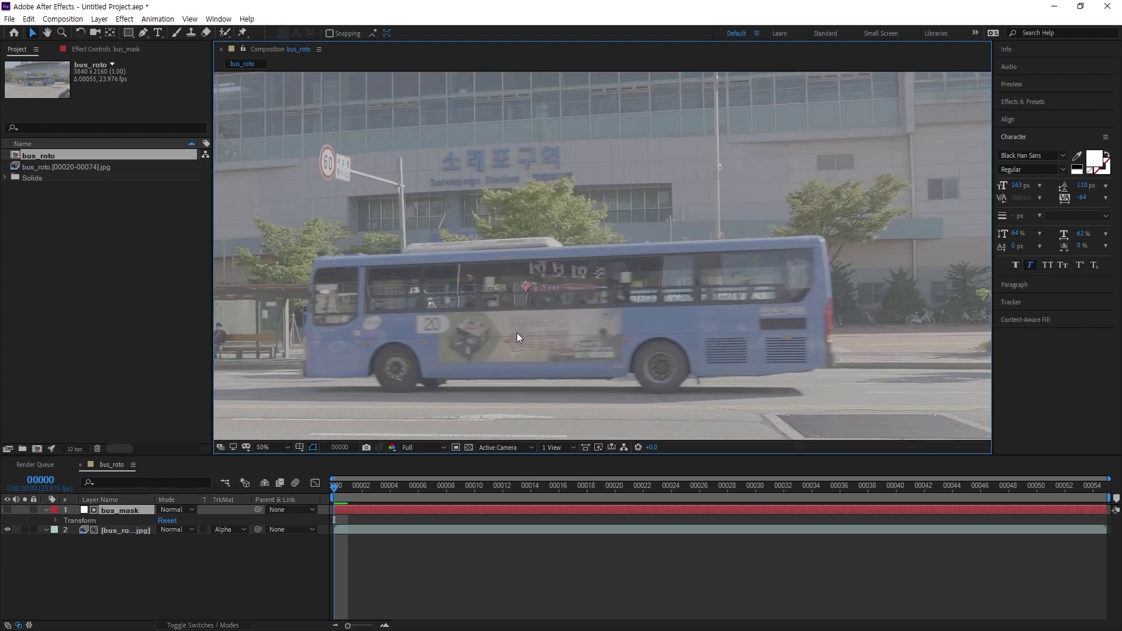
{"action": "left_click_drag", "start_coordinate": [485, 364], "coordinate": [523, 350]}
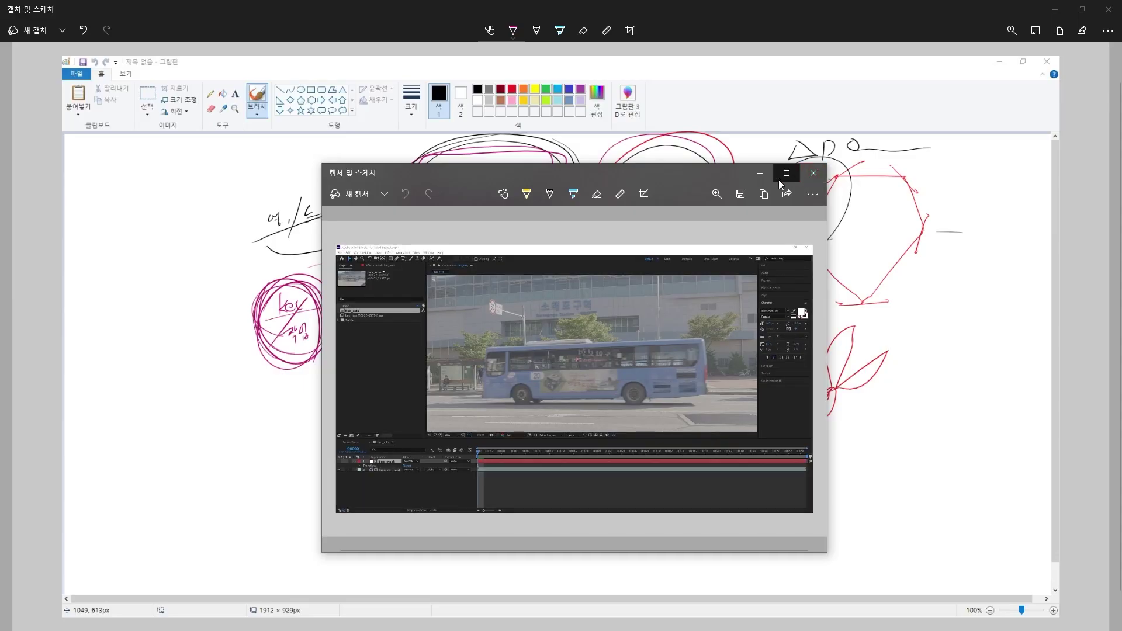
{"action": "left_click", "coordinate": [784, 176]}
{"action": "left_click", "coordinate": [513, 31]}
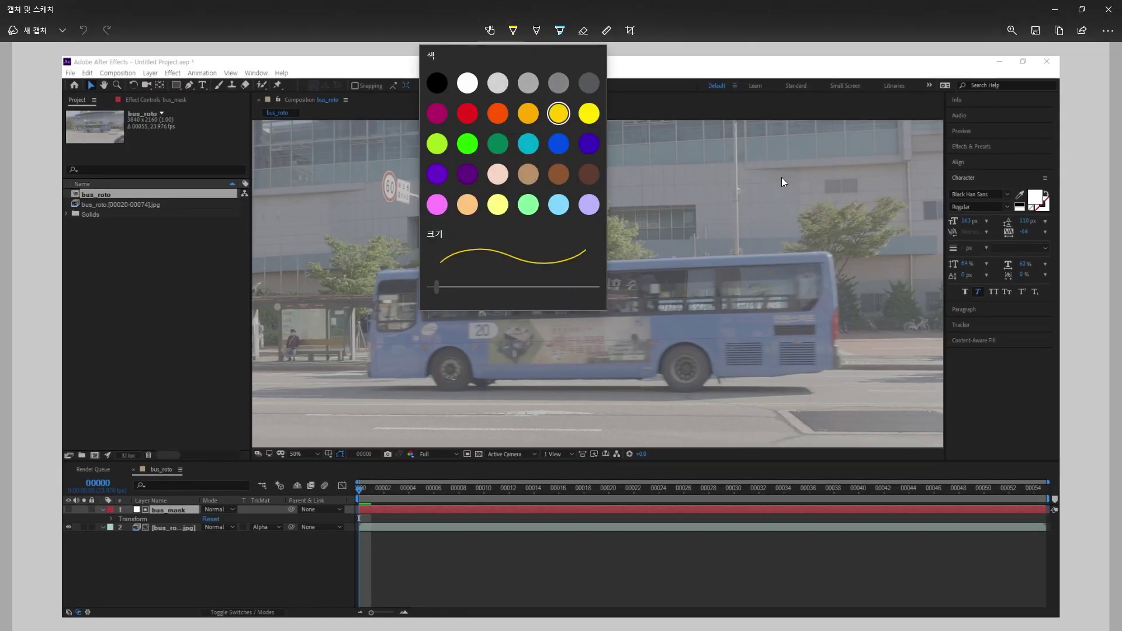
{"action": "left_click", "coordinate": [467, 144]}
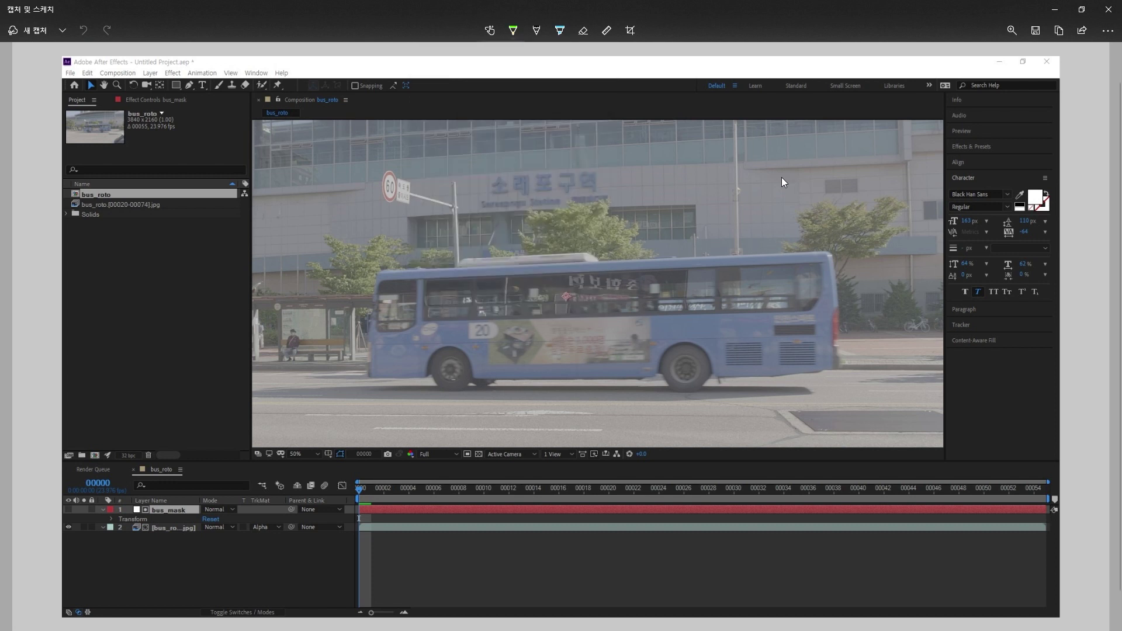
- Mark the bus outline's division points with green strokes at the body corners, roof unit and both wheels
{"action": "mouse_move", "coordinate": [466, 253]}
{"action": "left_mouse_down"}
{"action": "mouse_move", "coordinate": [433, 297]}
{"action": "mouse_move", "coordinate": [481, 267]}
{"action": "left_mouse_up"}
{"action": "left_click_drag", "start_coordinate": [384, 256], "coordinate": [368, 308]}
{"action": "left_click_drag", "start_coordinate": [331, 273], "coordinate": [388, 270]}
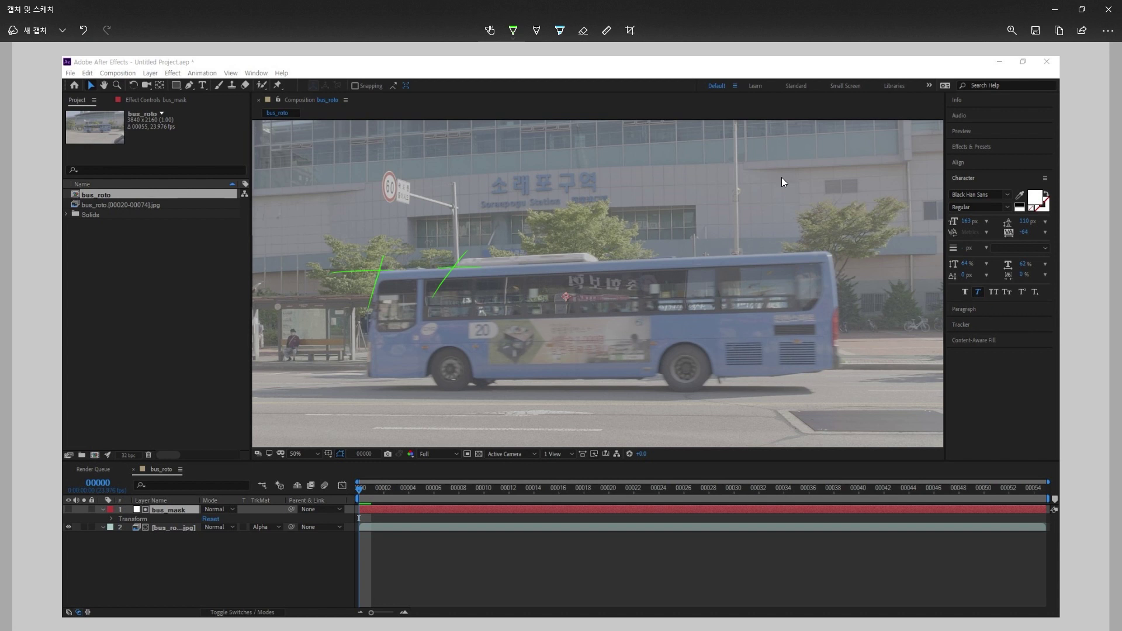
{"action": "mouse_move", "coordinate": [369, 357]}
{"action": "left_mouse_down"}
{"action": "mouse_move", "coordinate": [365, 400]}
{"action": "mouse_move", "coordinate": [383, 378]}
{"action": "mouse_move", "coordinate": [455, 377]}
{"action": "left_mouse_up"}
{"action": "left_click_drag", "start_coordinate": [432, 368], "coordinate": [436, 398]}
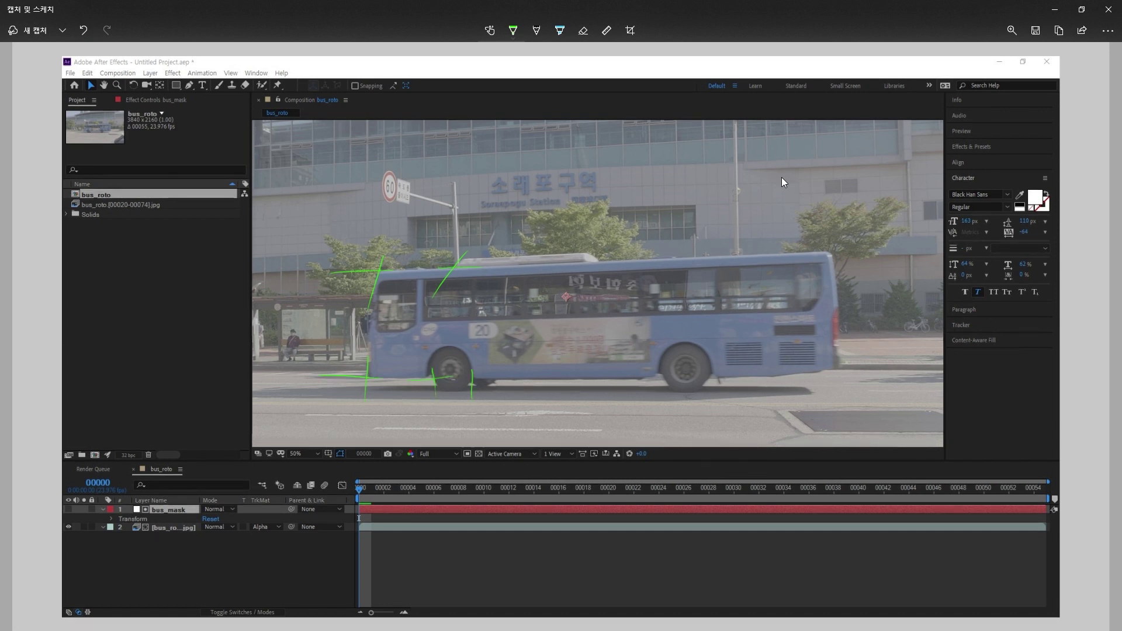
{"action": "key", "text": "ctrl+z"}
{"action": "left_click_drag", "start_coordinate": [474, 364], "coordinate": [460, 400]}
{"action": "mouse_move", "coordinate": [647, 376]}
{"action": "left_mouse_down"}
{"action": "mouse_move", "coordinate": [679, 375]}
{"action": "mouse_move", "coordinate": [678, 412]}
{"action": "left_mouse_up"}
{"action": "mouse_move", "coordinate": [711, 365]}
{"action": "left_mouse_down"}
{"action": "mouse_move", "coordinate": [702, 390]}
{"action": "mouse_move", "coordinate": [734, 375]}
{"action": "left_mouse_up"}
{"action": "mouse_move", "coordinate": [814, 370]}
{"action": "left_mouse_down"}
{"action": "mouse_move", "coordinate": [860, 360]}
{"action": "mouse_move", "coordinate": [836, 389]}
{"action": "left_mouse_up"}
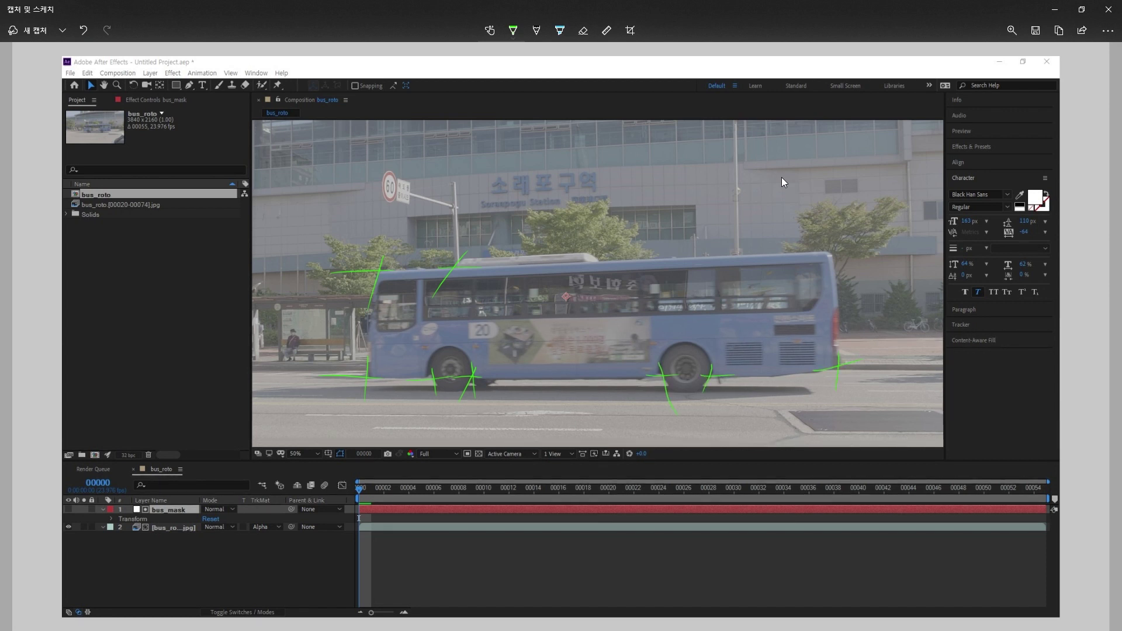
{"action": "mouse_move", "coordinate": [829, 245]}
{"action": "left_mouse_down"}
{"action": "mouse_move", "coordinate": [835, 282]}
{"action": "mouse_move", "coordinate": [880, 248]}
{"action": "left_mouse_up"}
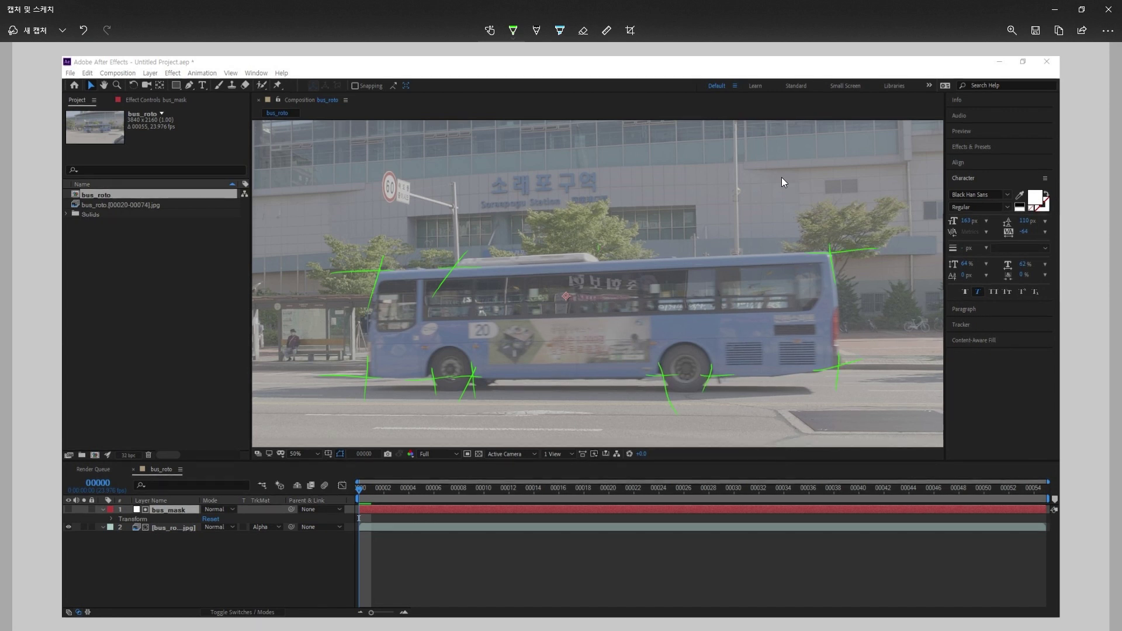
{"action": "mouse_move", "coordinate": [598, 244]}
{"action": "left_mouse_down"}
{"action": "mouse_move", "coordinate": [601, 284]}
{"action": "mouse_move", "coordinate": [611, 262]}
{"action": "mouse_move", "coordinate": [595, 255]}
{"action": "left_mouse_up"}
- Trace a closed green loop around the front section of the bus, following its roof, front and lower edges
{"action": "left_click_drag", "start_coordinate": [517, 271], "coordinate": [518, 368]}
{"action": "left_click_drag", "start_coordinate": [429, 377], "coordinate": [465, 354]}
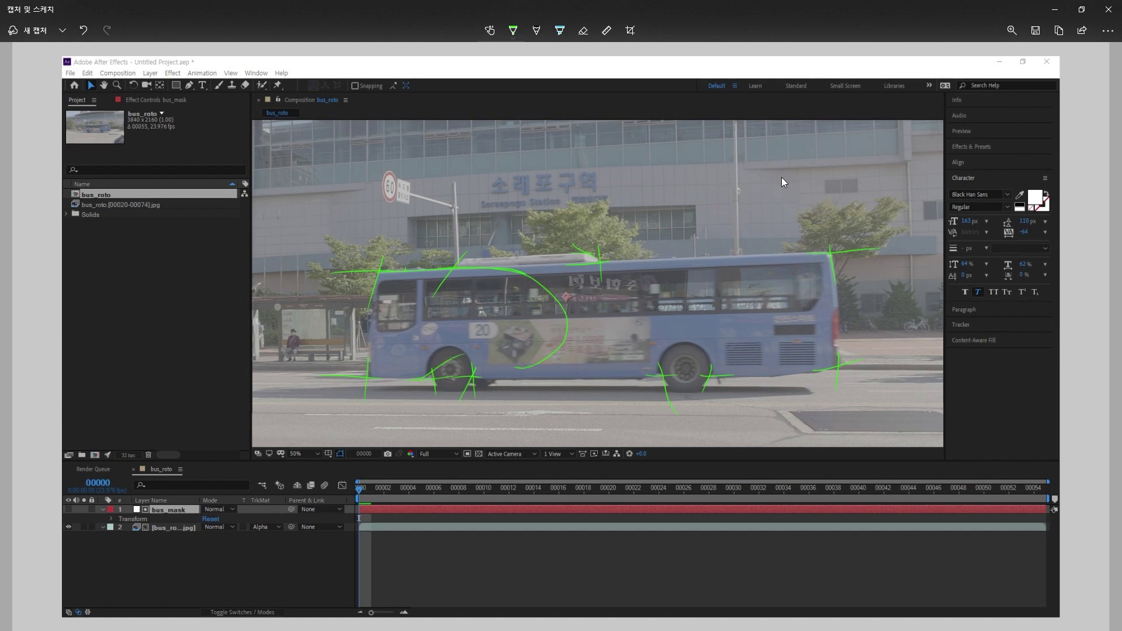
{"action": "mouse_move", "coordinate": [410, 379]}
{"action": "left_mouse_down"}
{"action": "mouse_move", "coordinate": [471, 357]}
{"action": "mouse_move", "coordinate": [540, 363]}
{"action": "left_mouse_up"}
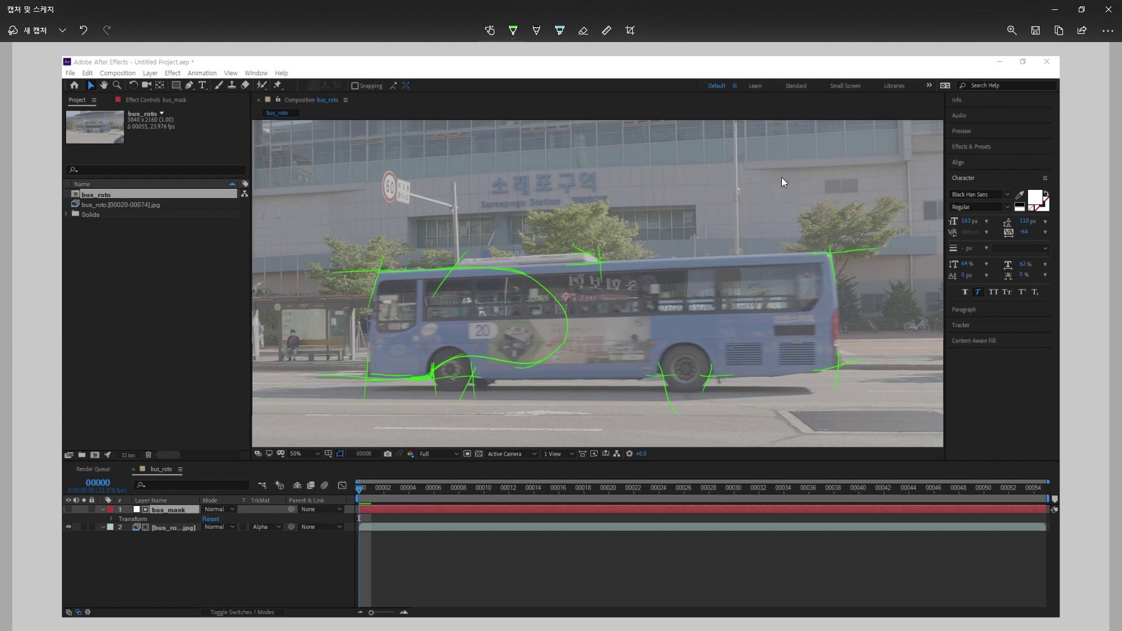
{"action": "mouse_move", "coordinate": [370, 344]}
{"action": "left_mouse_down"}
{"action": "mouse_move", "coordinate": [372, 303]}
{"action": "mouse_move", "coordinate": [455, 265]}
{"action": "left_mouse_up"}
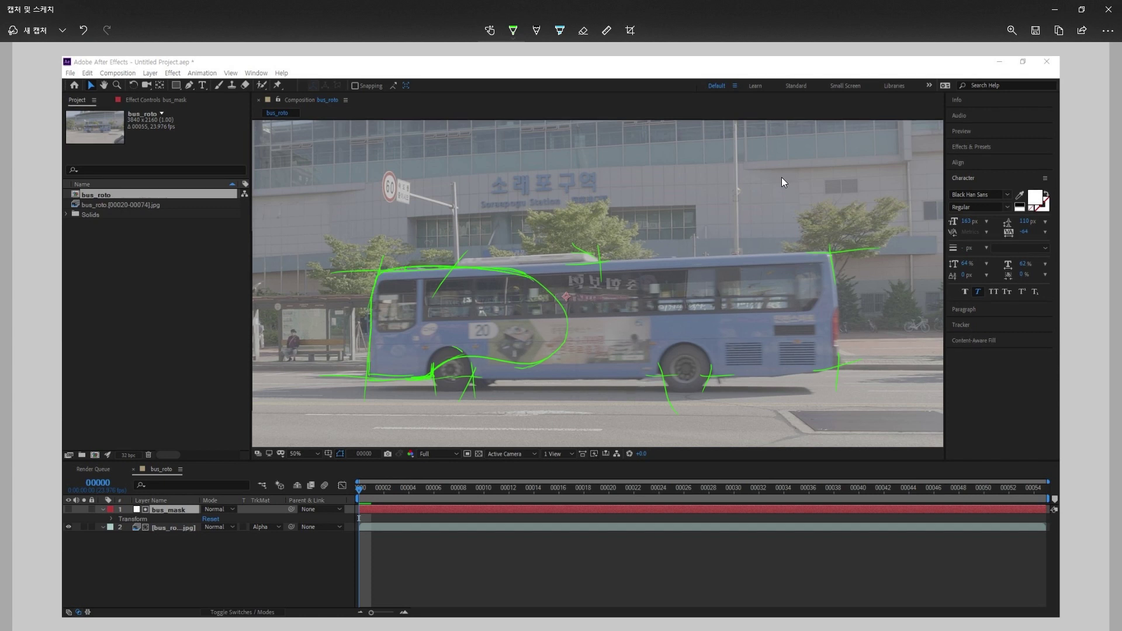
- Trace a closed green loop around the bus's middle section, following the lower edge between the wheels and the roof line
{"action": "left_click_drag", "start_coordinate": [489, 379], "coordinate": [651, 376]}
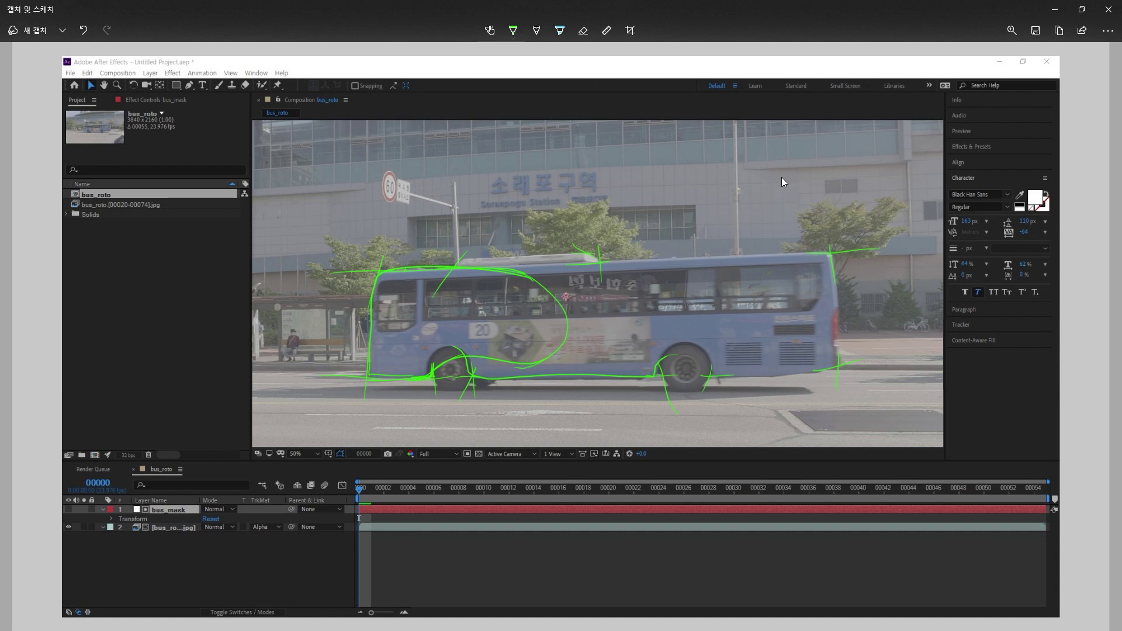
{"action": "mouse_move", "coordinate": [667, 357]}
{"action": "left_mouse_down"}
{"action": "mouse_move", "coordinate": [727, 315]}
{"action": "mouse_move", "coordinate": [641, 266]}
{"action": "left_mouse_up"}
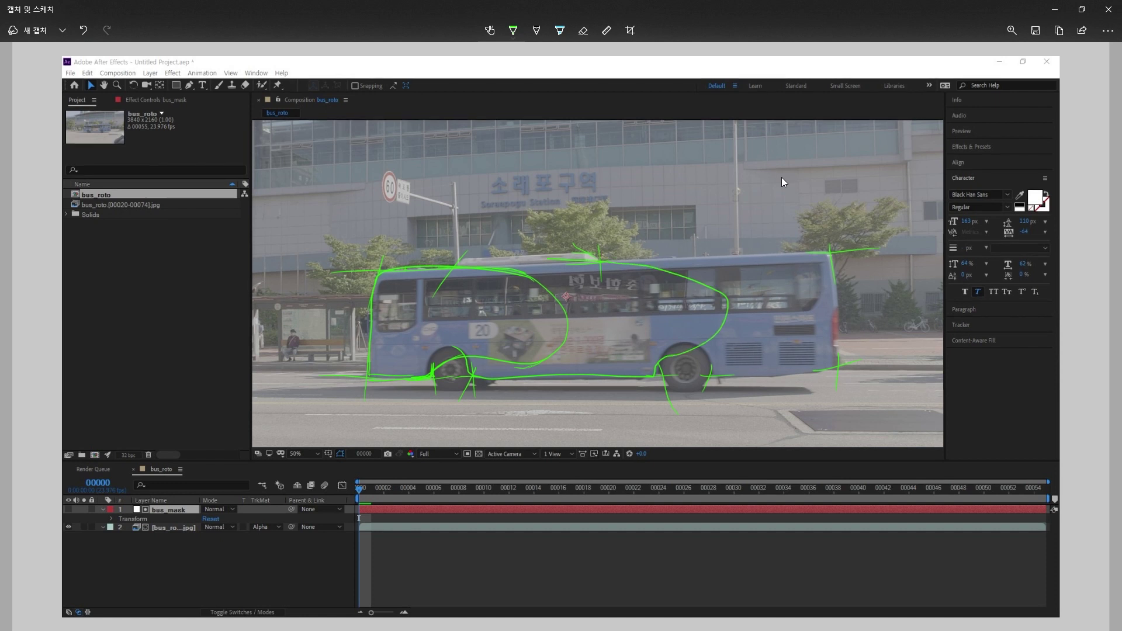
{"action": "mouse_move", "coordinate": [597, 262]}
{"action": "left_mouse_down"}
{"action": "mouse_move", "coordinate": [459, 270]}
{"action": "mouse_move", "coordinate": [466, 354]}
{"action": "left_mouse_up"}
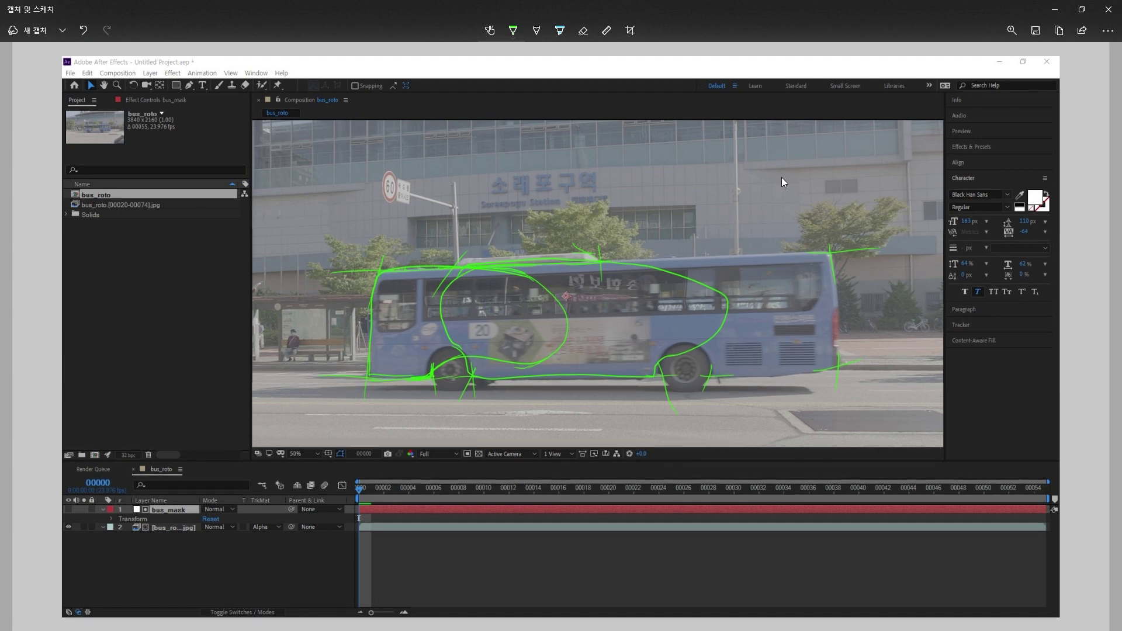
- Set the pen colour to white and sketch a hatched block with an upward arrow beside the bus picture
{"action": "left_click", "coordinate": [513, 30]}
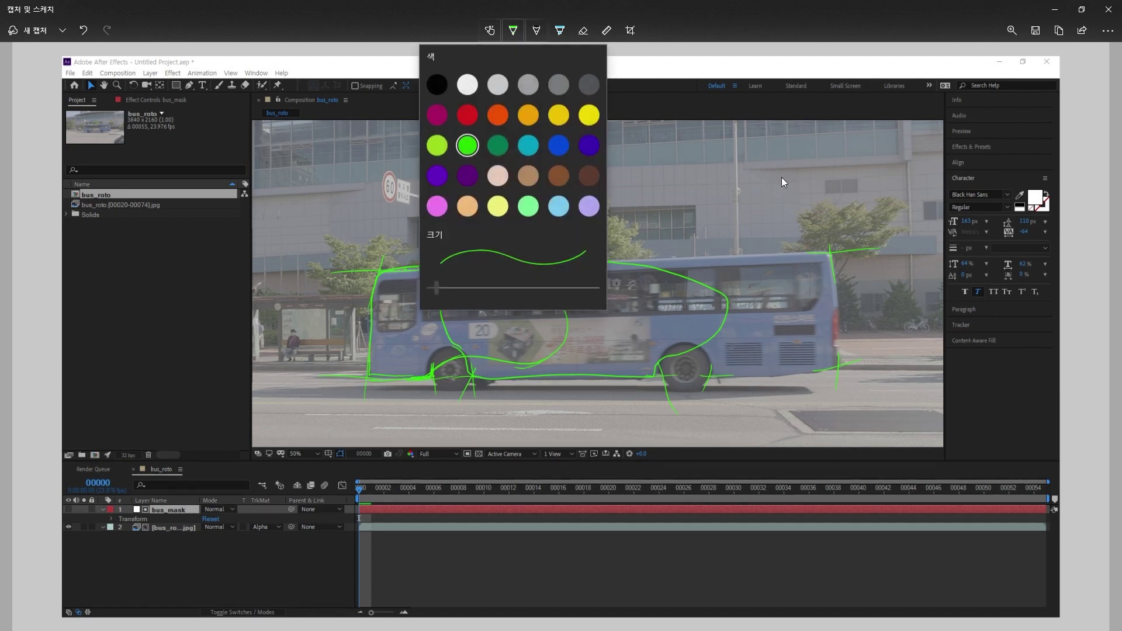
{"action": "left_click", "coordinate": [468, 82]}
{"action": "mouse_move", "coordinate": [103, 286]}
{"action": "left_mouse_down"}
{"action": "mouse_move", "coordinate": [104, 334]}
{"action": "mouse_move", "coordinate": [102, 307]}
{"action": "left_mouse_up"}
{"action": "left_click_drag", "start_coordinate": [117, 291], "coordinate": [103, 325]}
{"action": "left_click_drag", "start_coordinate": [125, 303], "coordinate": [112, 327]}
{"action": "left_click_drag", "start_coordinate": [129, 310], "coordinate": [116, 334]}
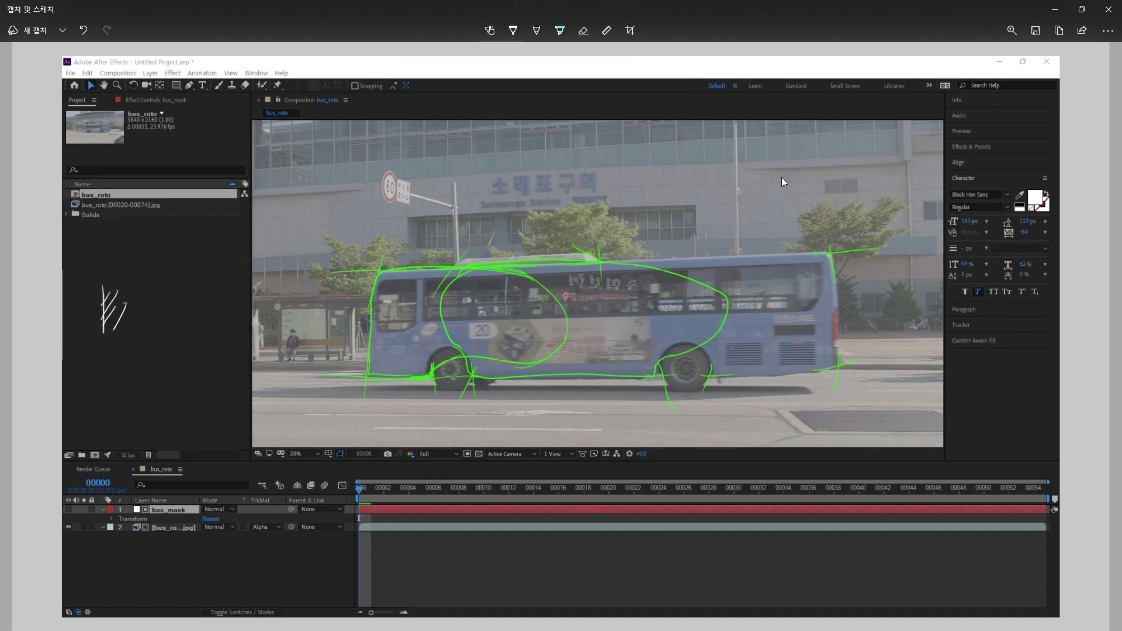
{"action": "left_click_drag", "start_coordinate": [140, 278], "coordinate": [144, 329]}
{"action": "left_click", "coordinate": [218, 257]}
{"action": "left_click_drag", "start_coordinate": [183, 241], "coordinate": [172, 257]}
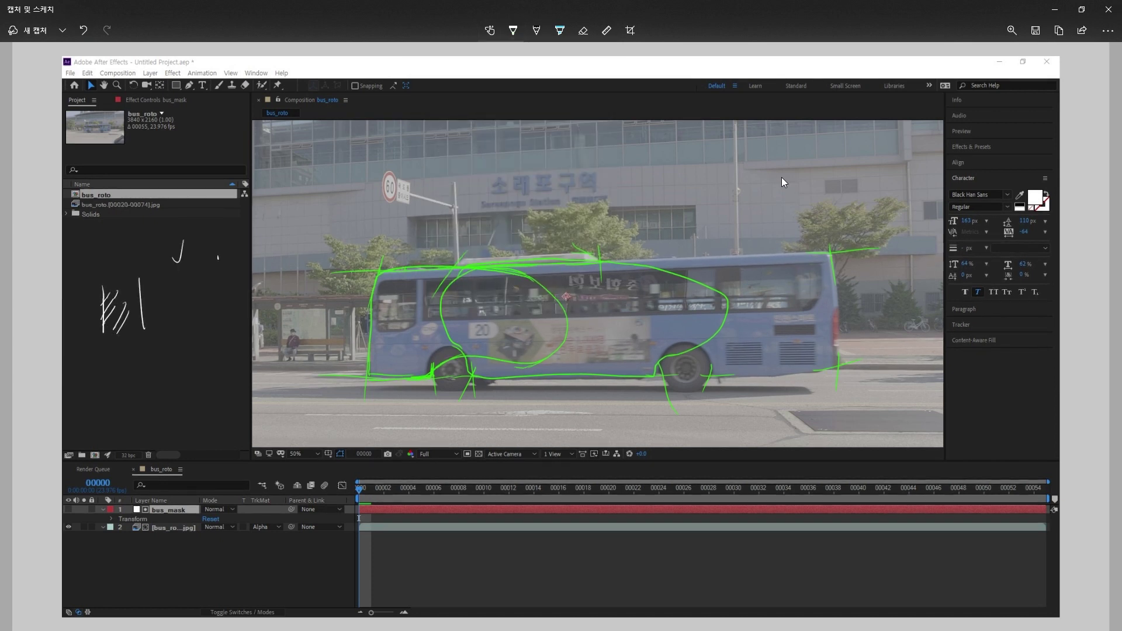
{"action": "left_click_drag", "start_coordinate": [118, 284], "coordinate": [101, 313]}
{"action": "mouse_move", "coordinate": [126, 285]}
{"action": "left_mouse_down"}
{"action": "mouse_move", "coordinate": [104, 330]}
{"action": "mouse_move", "coordinate": [121, 248]}
{"action": "mouse_move", "coordinate": [128, 253]}
{"action": "left_mouse_up"}
- Sketch a second white hatched block with a closed upper edge below the first one
{"action": "left_click_drag", "start_coordinate": [142, 330], "coordinate": [111, 383]}
{"action": "left_click_drag", "start_coordinate": [128, 369], "coordinate": [125, 385]}
{"action": "left_click_drag", "start_coordinate": [100, 377], "coordinate": [102, 411]}
{"action": "left_click_drag", "start_coordinate": [121, 378], "coordinate": [106, 410]}
{"action": "left_click_drag", "start_coordinate": [136, 377], "coordinate": [121, 409]}
{"action": "left_click_drag", "start_coordinate": [102, 372], "coordinate": [149, 424]}
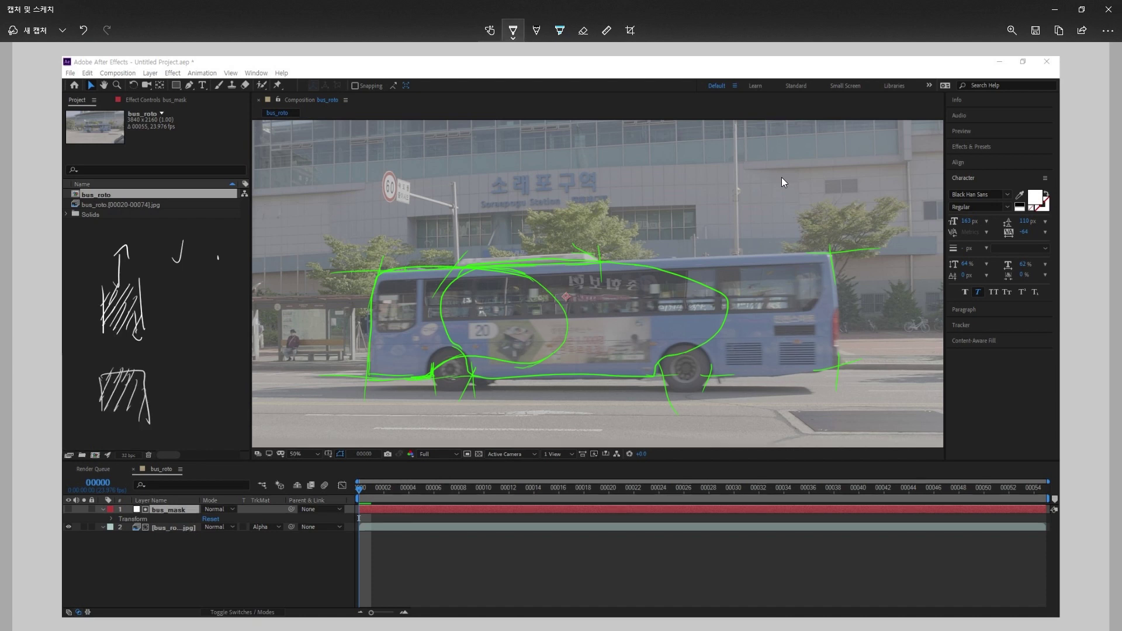
- Return the pen to bright green and mark the overlapping mask sections on the bus, including its rear, roof unit and wheels
{"action": "left_click", "coordinate": [513, 30]}
{"action": "left_click", "coordinate": [466, 143]}
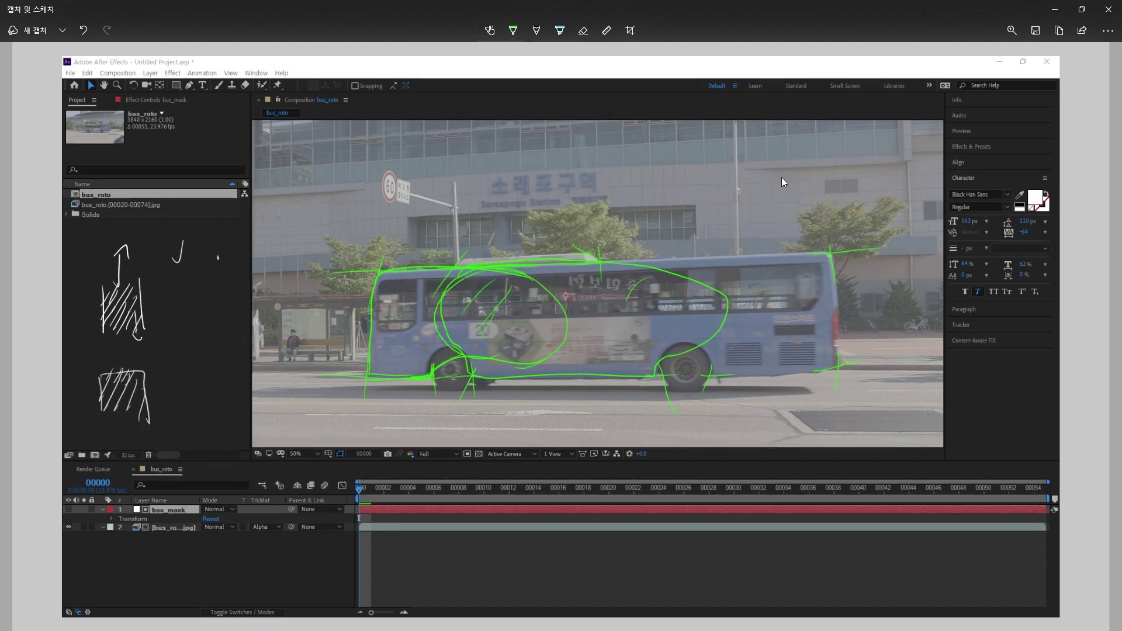
{"action": "left_click_drag", "start_coordinate": [627, 301], "coordinate": [638, 323]}
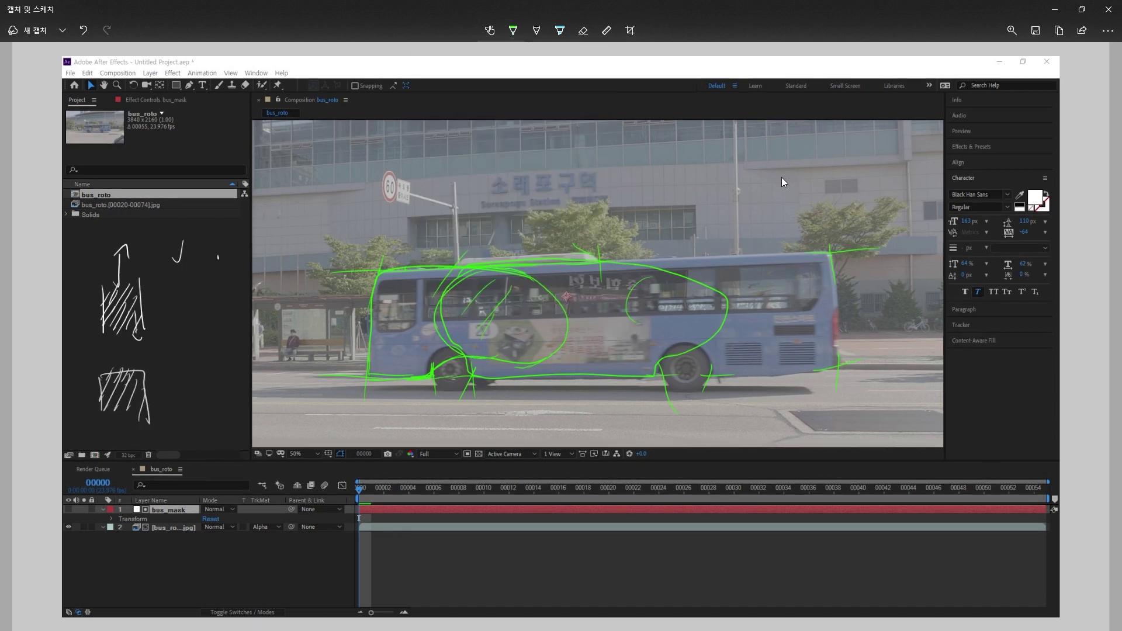
{"action": "left_click_drag", "start_coordinate": [419, 326], "coordinate": [413, 341]}
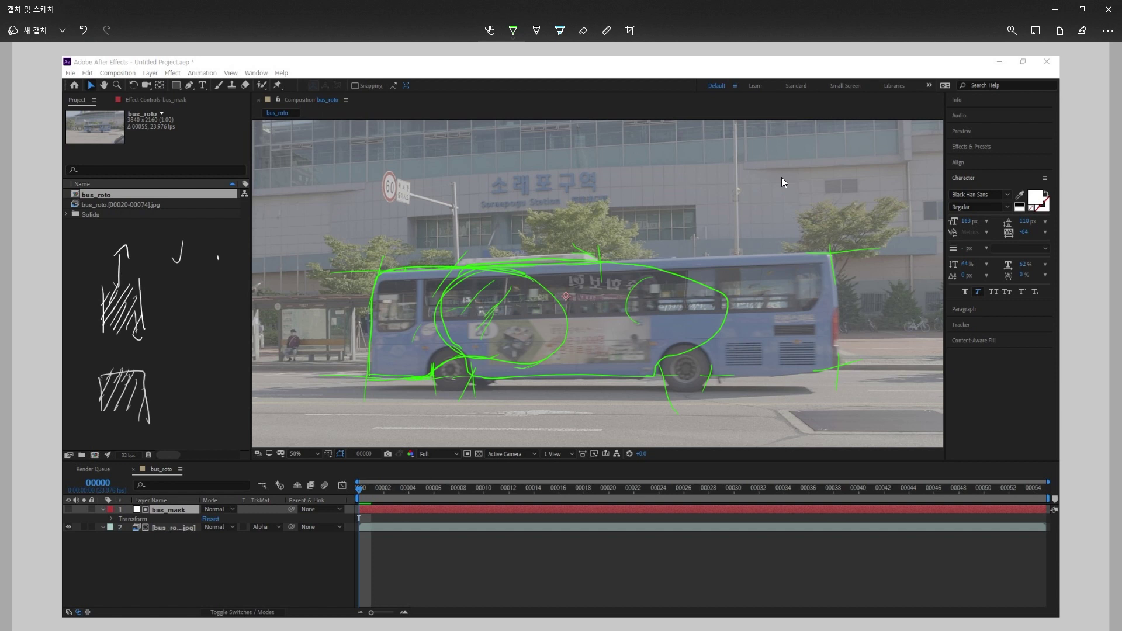
{"action": "left_click_drag", "start_coordinate": [461, 326], "coordinate": [466, 354]}
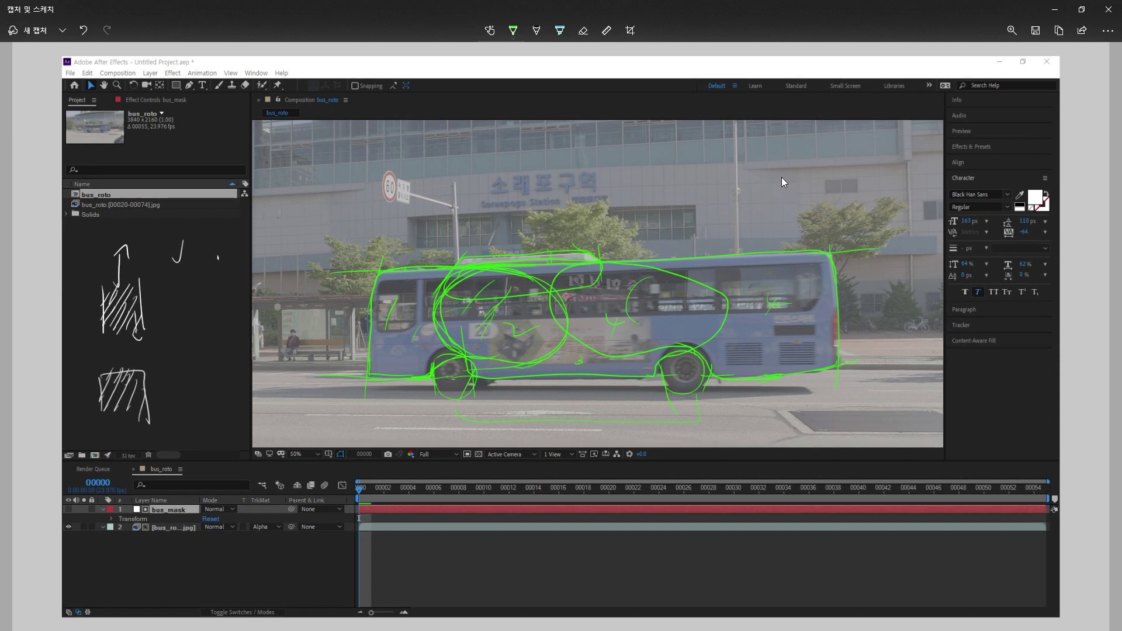
{"action": "left_click_drag", "start_coordinate": [846, 273], "coordinate": [857, 339]}
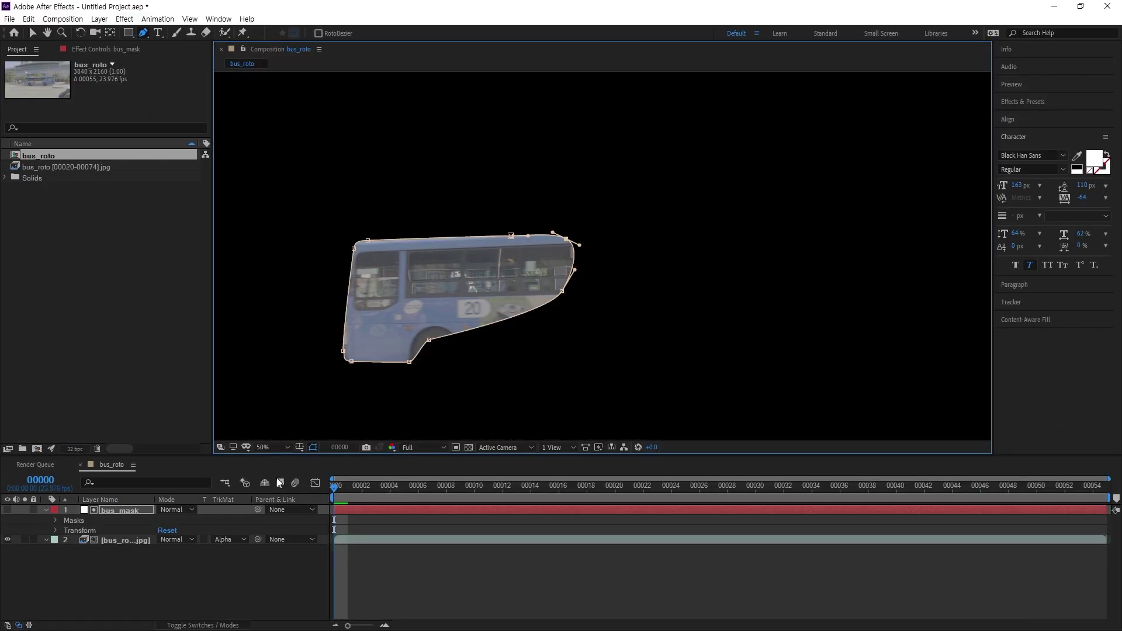
- Switch to After Effects and set the bus footage layer's track matte to No Track Matte
{"action": "left_click", "coordinate": [279, 484]}
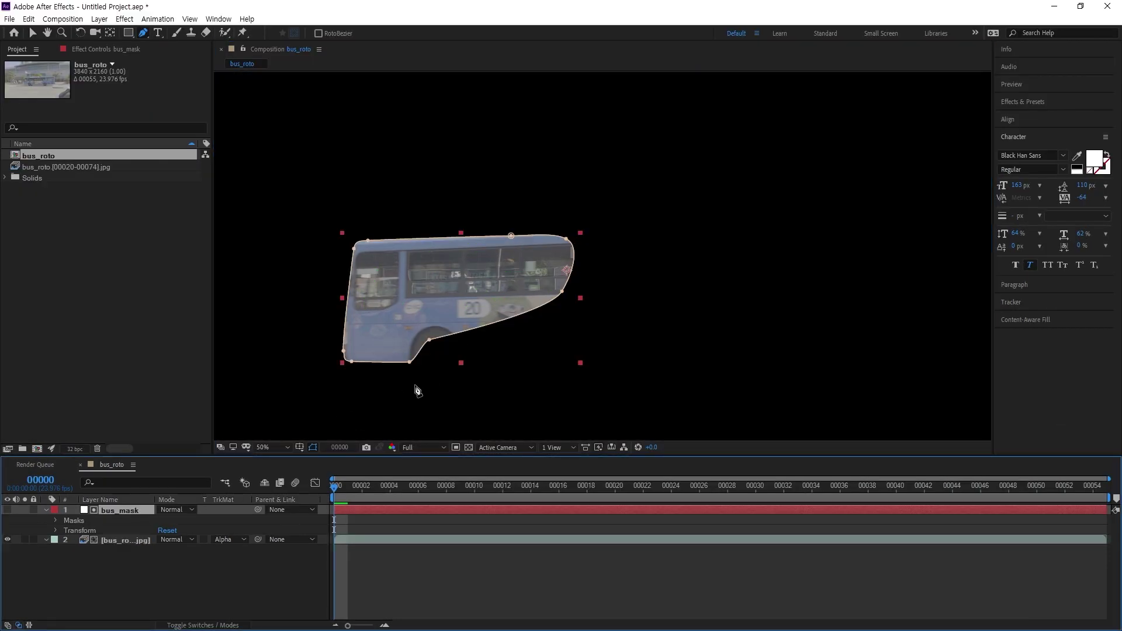
{"action": "left_click", "coordinate": [226, 539]}
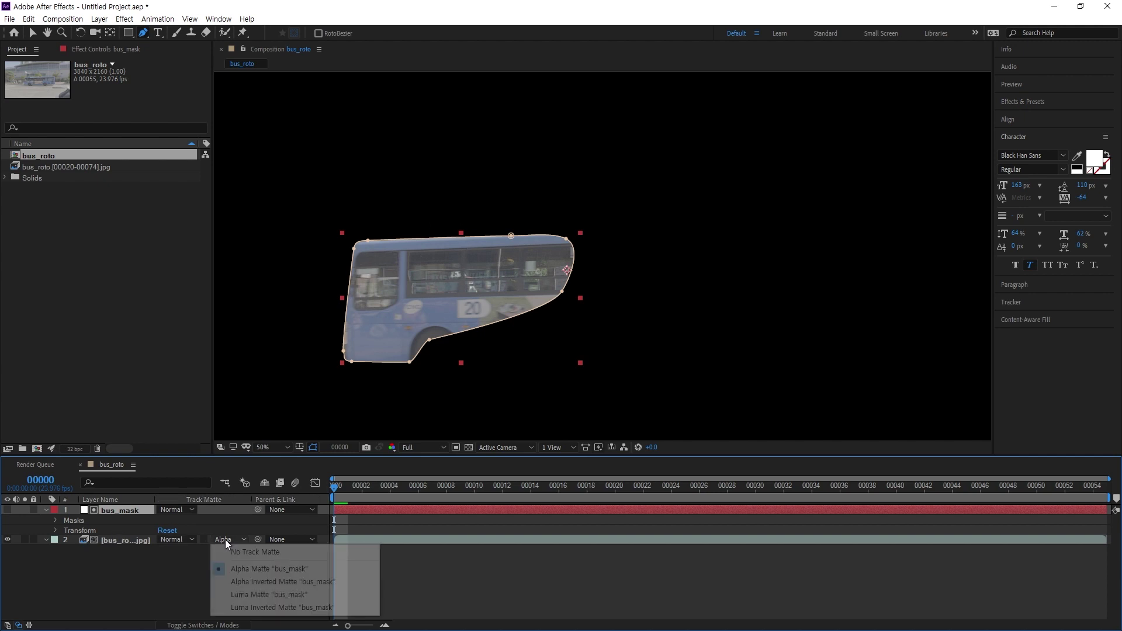
{"action": "left_click", "coordinate": [250, 553]}
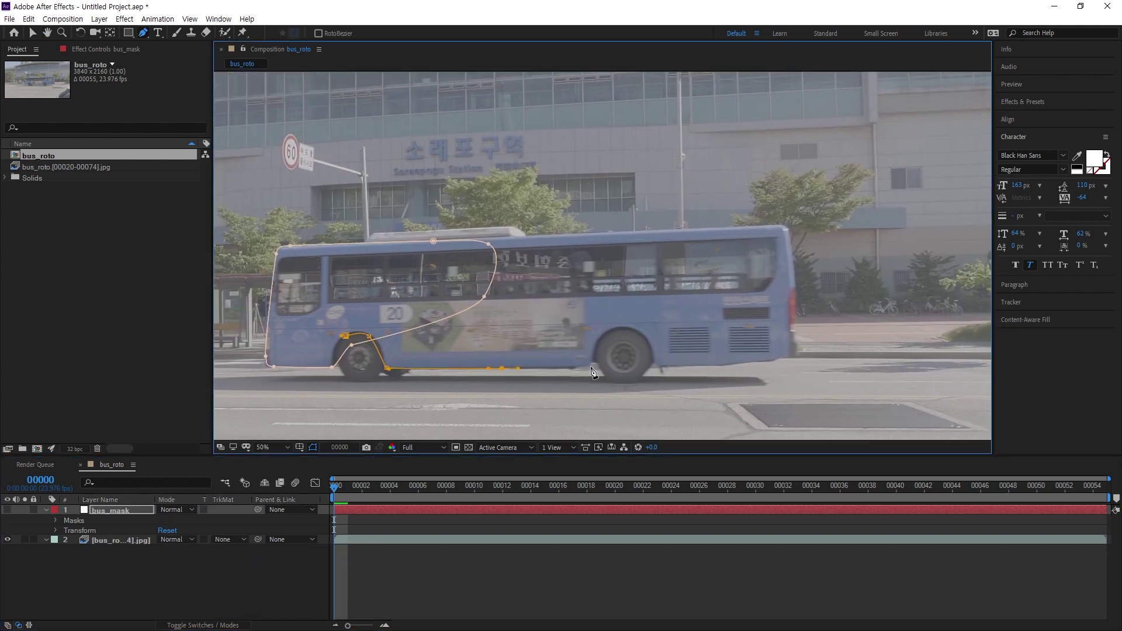
- Complete the closed Pen mask around the bus's middle section, from the rear wheel arch over the roof to the front wheel arch
{"action": "left_click_drag", "start_coordinate": [589, 368], "coordinate": [626, 335]}
{"action": "left_click_drag", "start_coordinate": [602, 237], "coordinate": [585, 233]}
{"action": "left_click", "coordinate": [377, 245]}
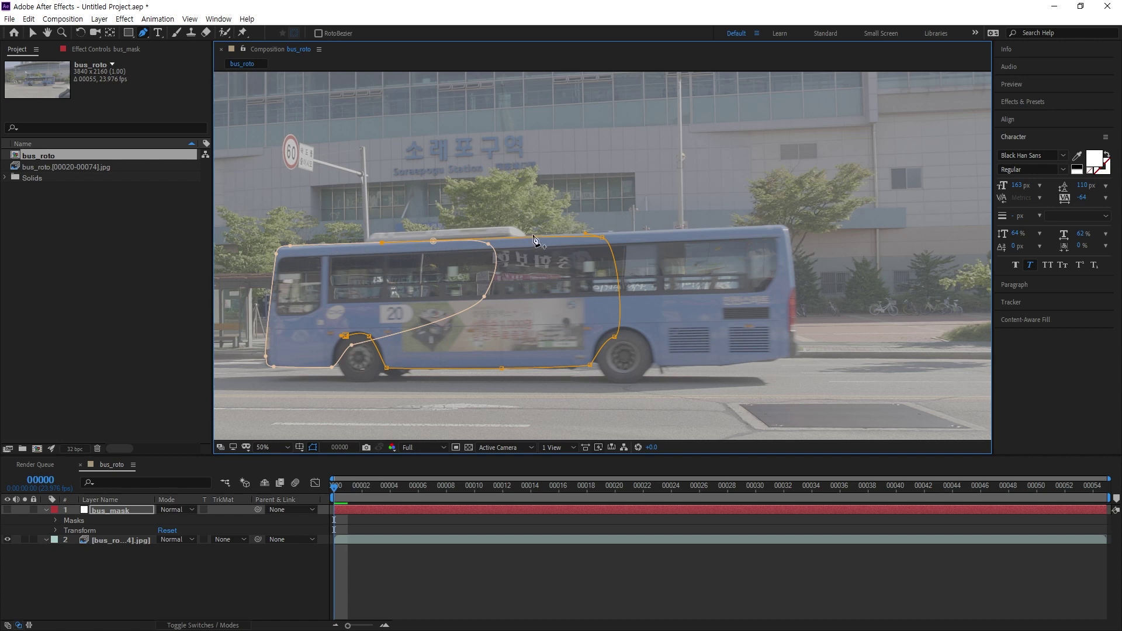
{"action": "left_click", "coordinate": [330, 302]}
{"action": "left_click", "coordinate": [346, 336]}
{"action": "left_click_drag", "start_coordinate": [330, 303], "coordinate": [303, 263]}
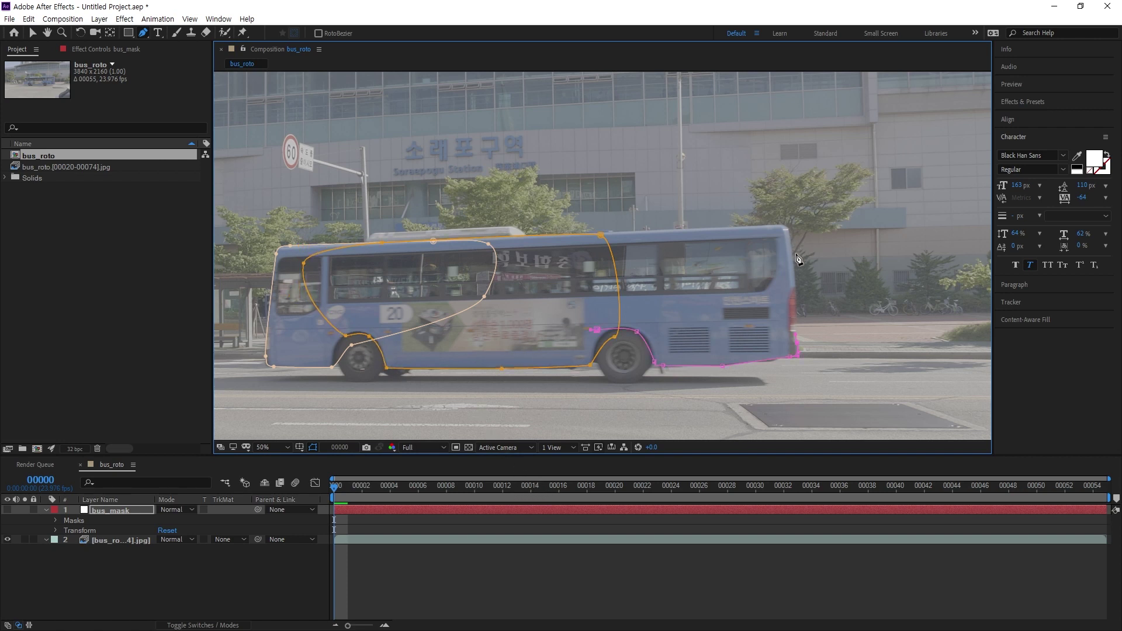
- Continue the rear-section Pen mask up the bus's back edge to the roof and add an elliptical mask around the front wheel
{"action": "left_click_drag", "start_coordinate": [794, 289], "coordinate": [793, 274]}
{"action": "mouse_move", "coordinate": [788, 229]}
{"action": "left_mouse_down"}
{"action": "mouse_move", "coordinate": [775, 232]}
{"action": "mouse_move", "coordinate": [789, 232]}
{"action": "left_mouse_up"}
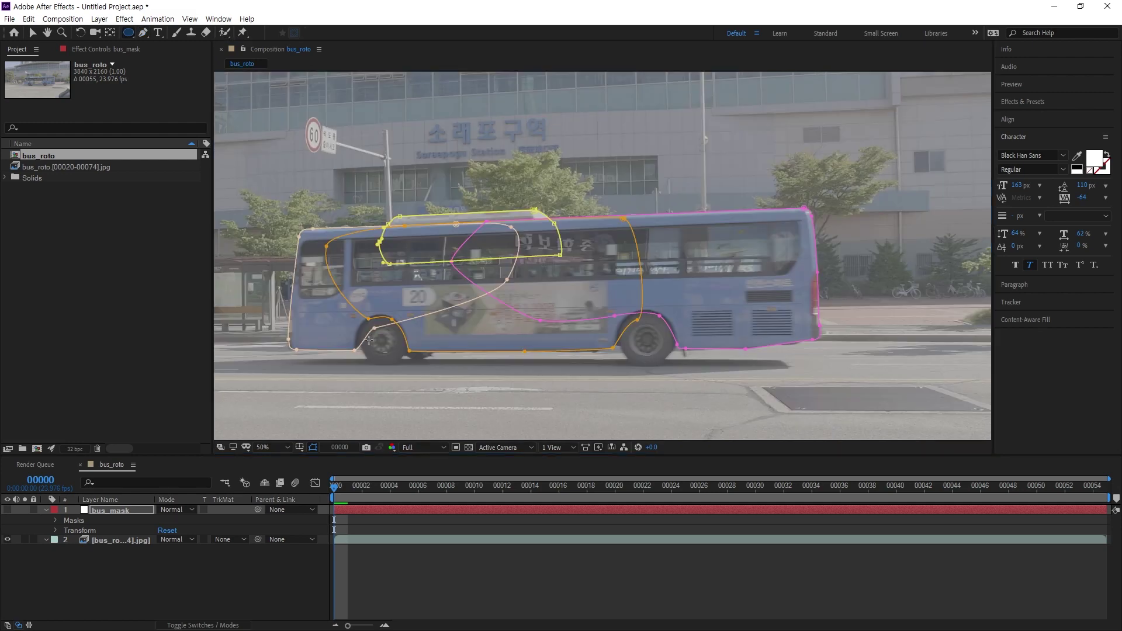
{"action": "left_click_drag", "start_coordinate": [353, 319], "coordinate": [400, 367]}
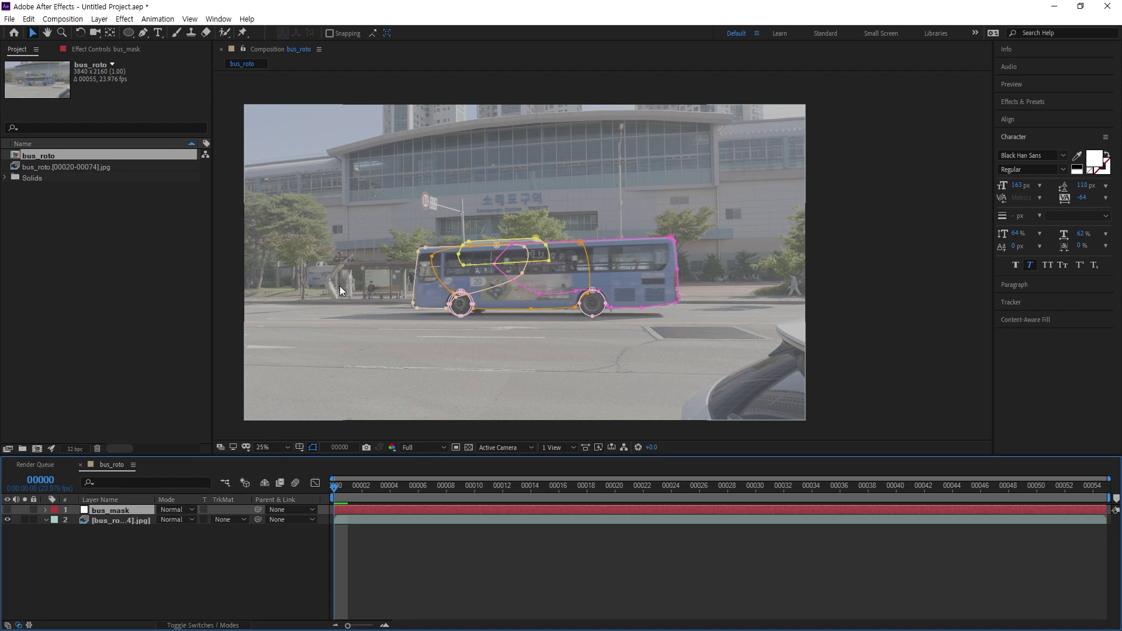
- Select the bus_mask layer and draw a Pen mask around the station building's curved roof and upper windows
{"action": "left_click", "coordinate": [140, 520]}
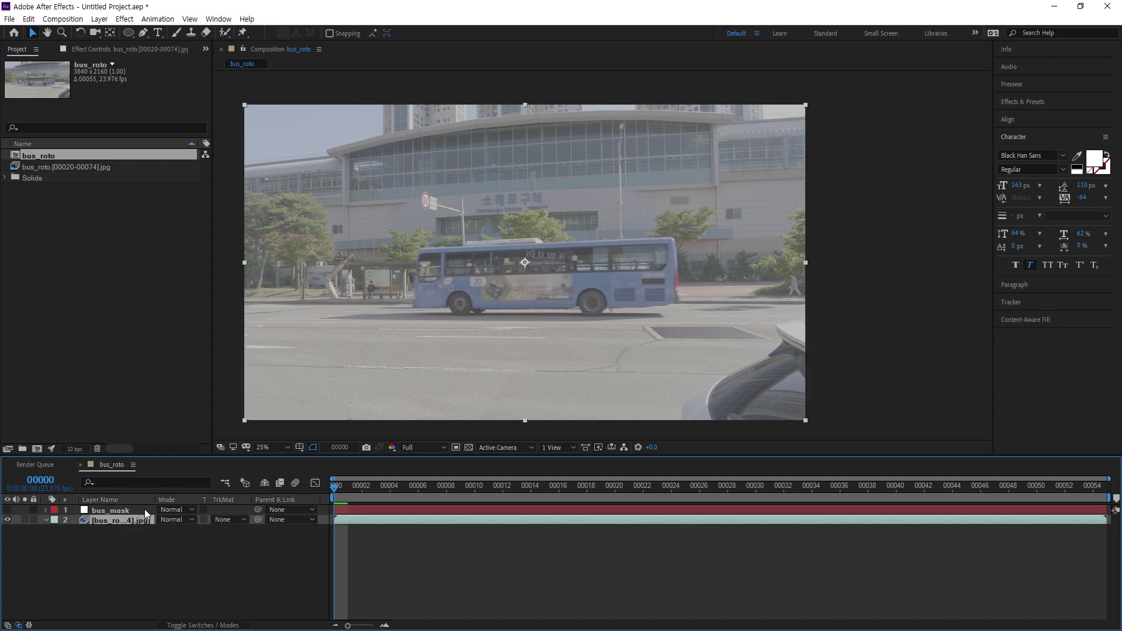
{"action": "left_click", "coordinate": [144, 511]}
{"action": "left_click_drag", "start_coordinate": [355, 267], "coordinate": [341, 319]}
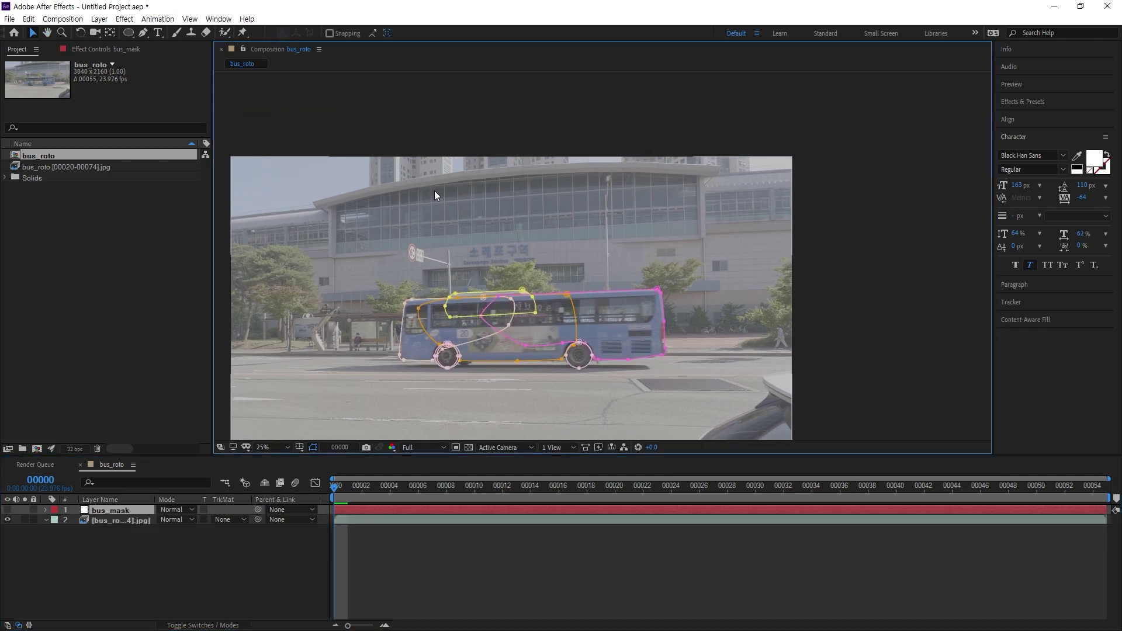
{"action": "left_click_drag", "start_coordinate": [480, 250], "coordinate": [573, 188]}
{"action": "key", "text": "g"}
{"action": "left_click_drag", "start_coordinate": [569, 105], "coordinate": [547, 108]}
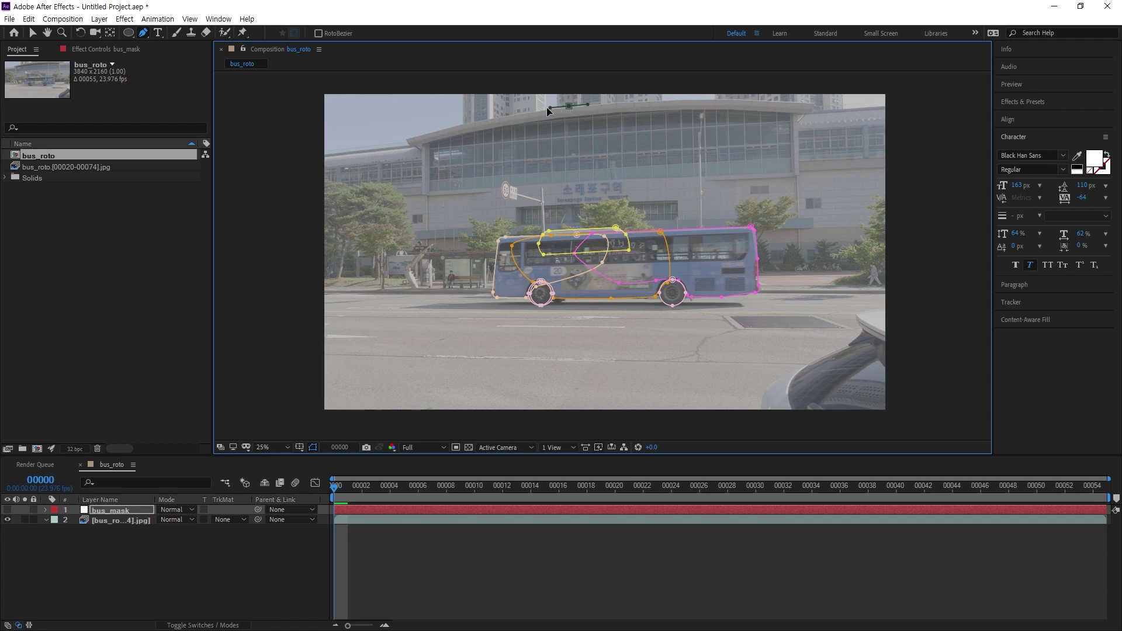
{"action": "left_click", "coordinate": [404, 139]}
{"action": "left_click", "coordinate": [446, 180]}
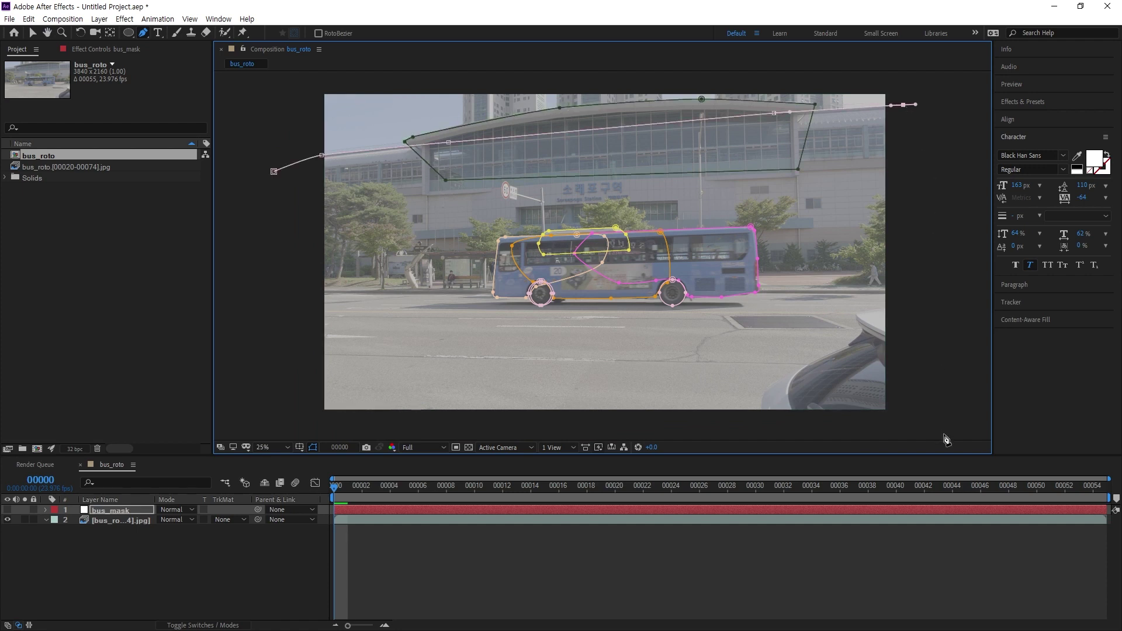
- Close the large Pen mask around the street scene, extending it beyond the frame's sides and lower edge
{"action": "left_click", "coordinate": [943, 434]}
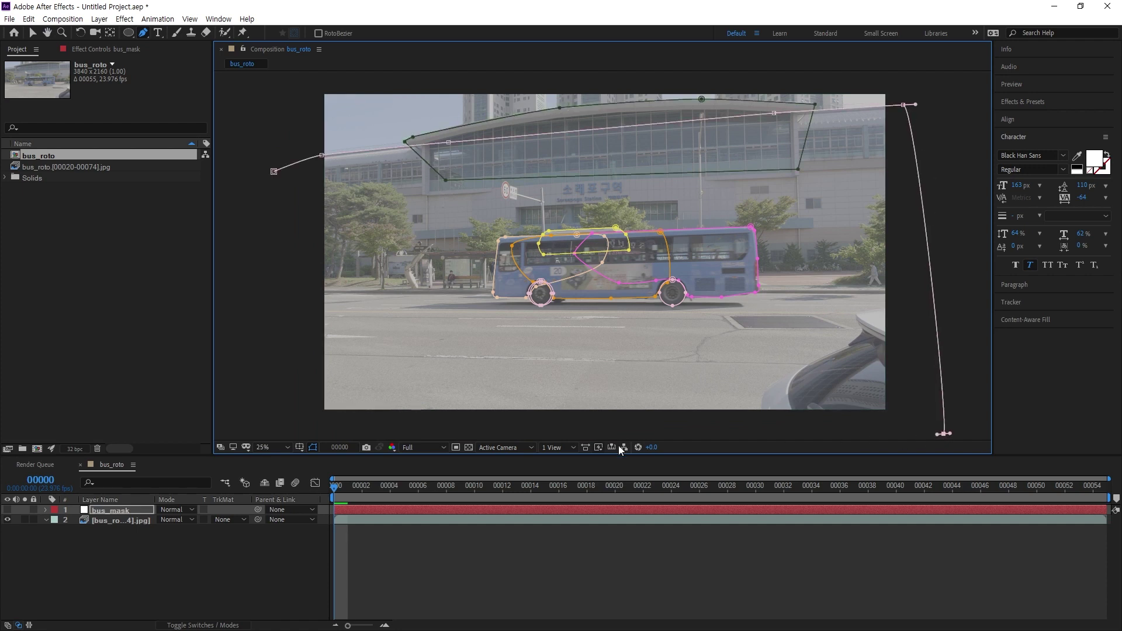
{"action": "left_click", "coordinate": [275, 431]}
{"action": "left_click", "coordinate": [274, 173]}
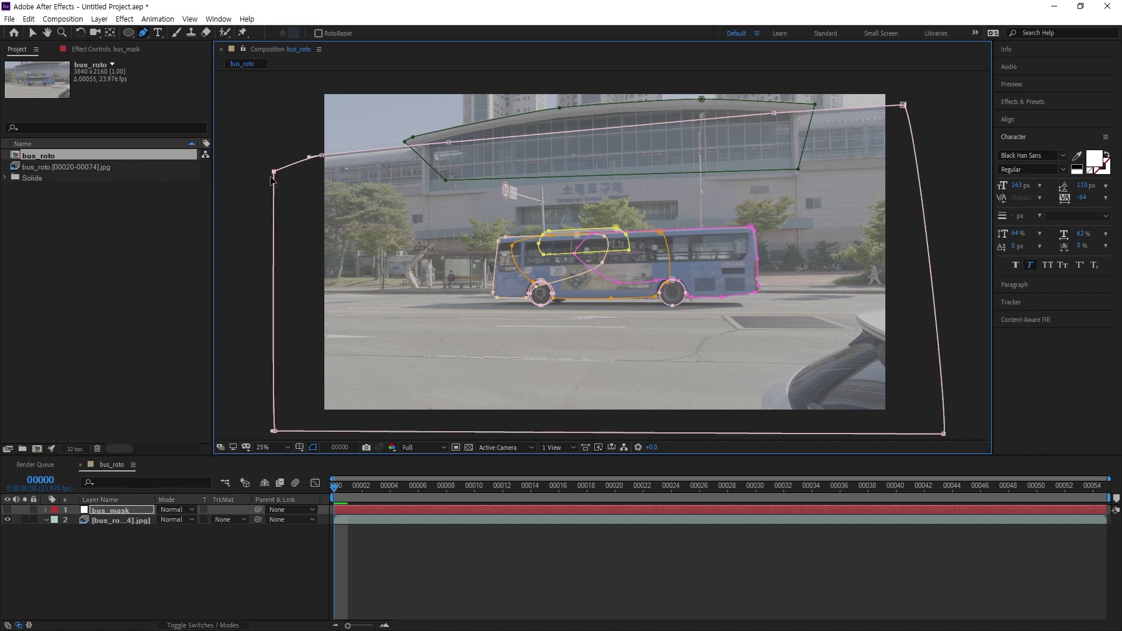
- Reposition the left-hand corner points of the building roof mask, pulling its lower corner down toward the road sign
{"action": "left_click", "coordinate": [406, 142]}
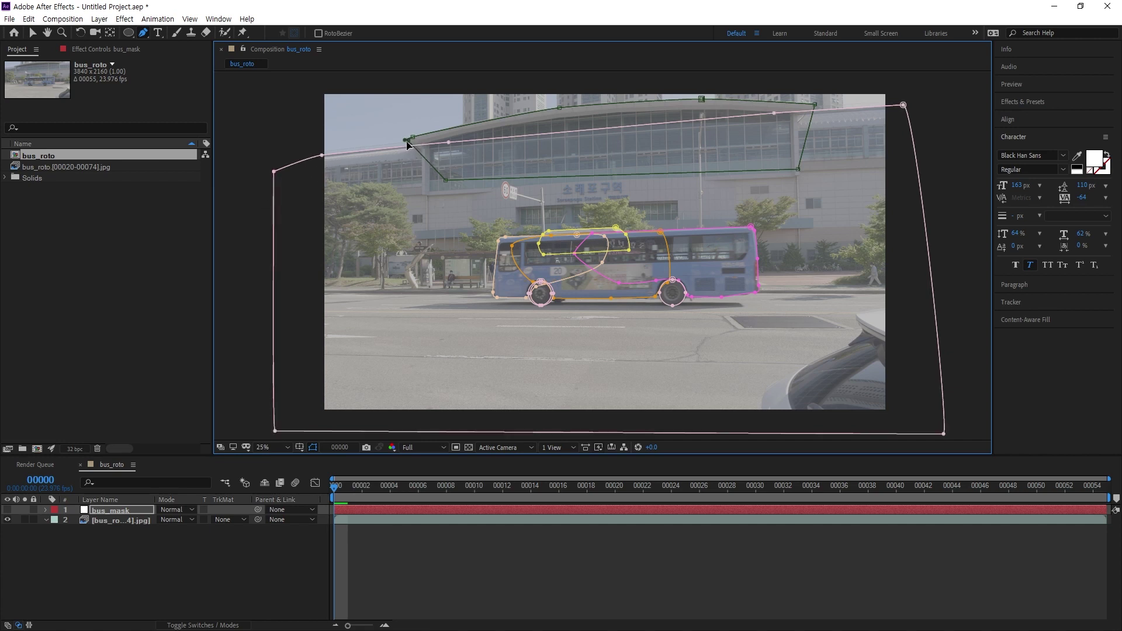
{"action": "left_click_drag", "start_coordinate": [446, 180], "coordinate": [448, 180]}
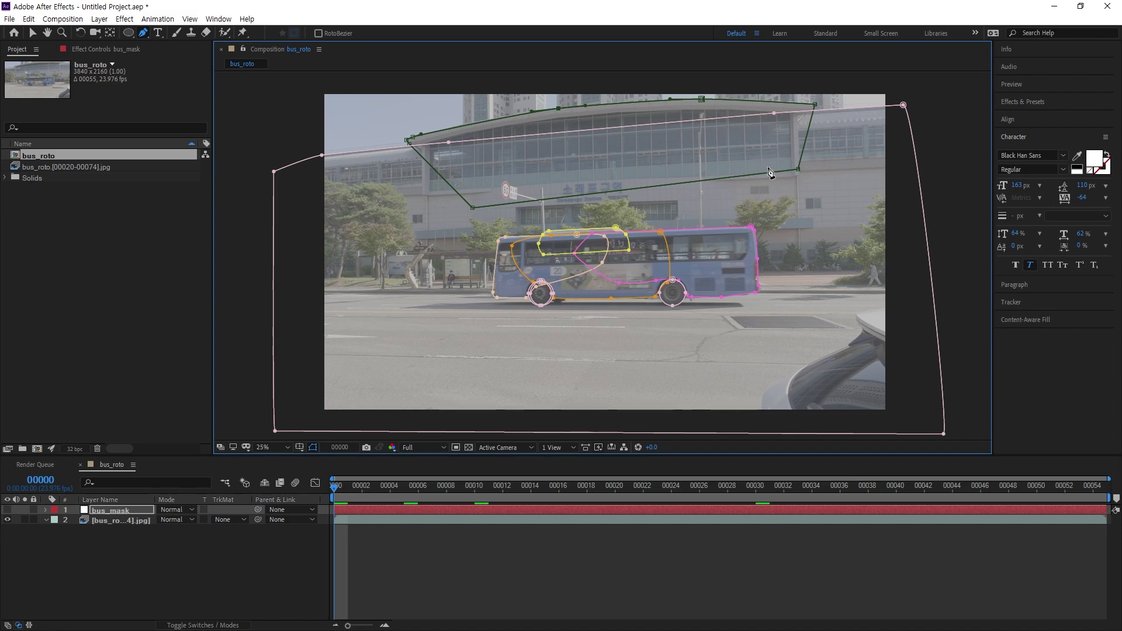
- Preview the footage, reveal the bus_mask layer's mask paths and enable Mask Path keyframes for all masks at frame 0
{"action": "key", "text": "space"}
{"action": "key", "text": "v"}
{"action": "key", "text": "space"}
{"action": "key", "text": "m"}
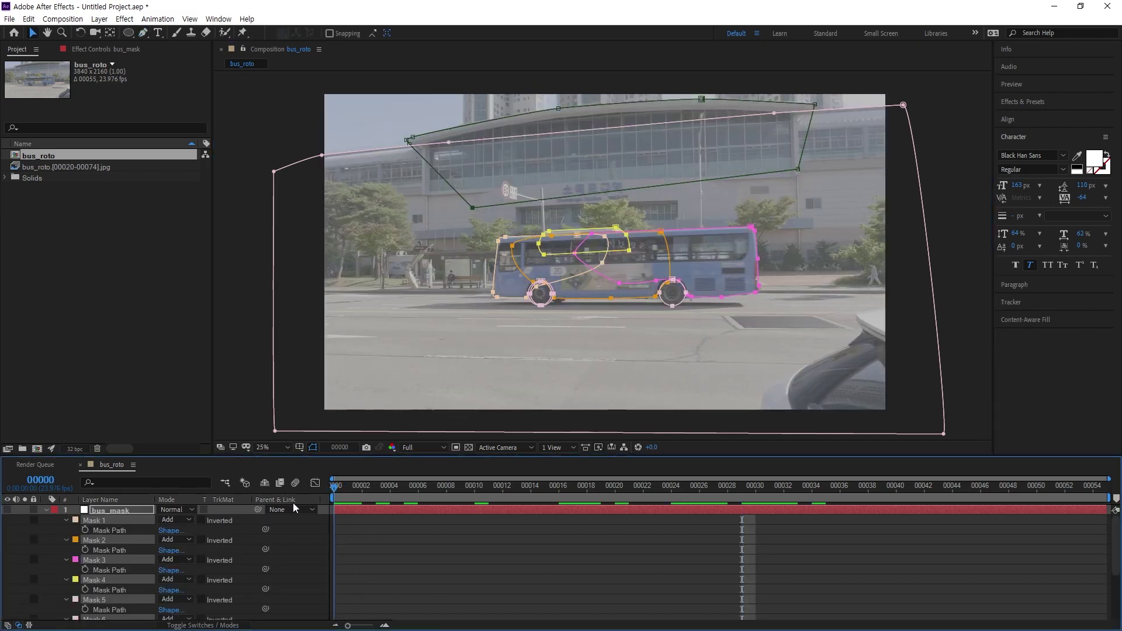
{"action": "left_click", "coordinate": [85, 530]}
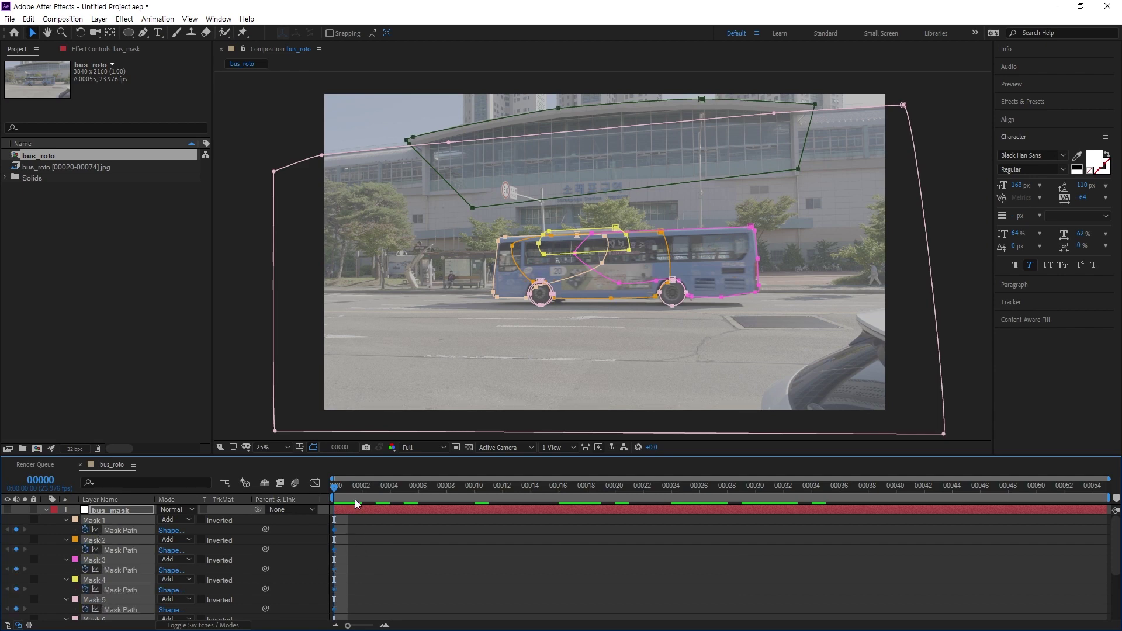
- At frame 35, move the bus masks onto the bus and scale them narrower to fit its side
{"action": "left_click_drag", "start_coordinate": [356, 499], "coordinate": [830, 493]}
{"action": "double_click", "coordinate": [722, 298]}
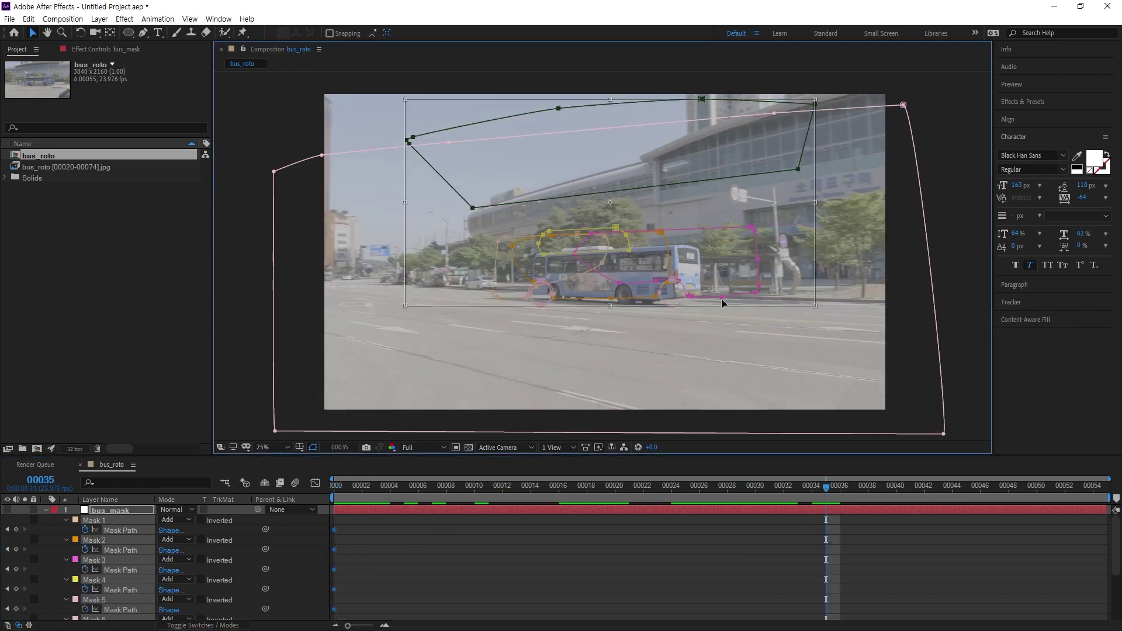
{"action": "left_click_drag", "start_coordinate": [759, 226], "coordinate": [631, 302]}
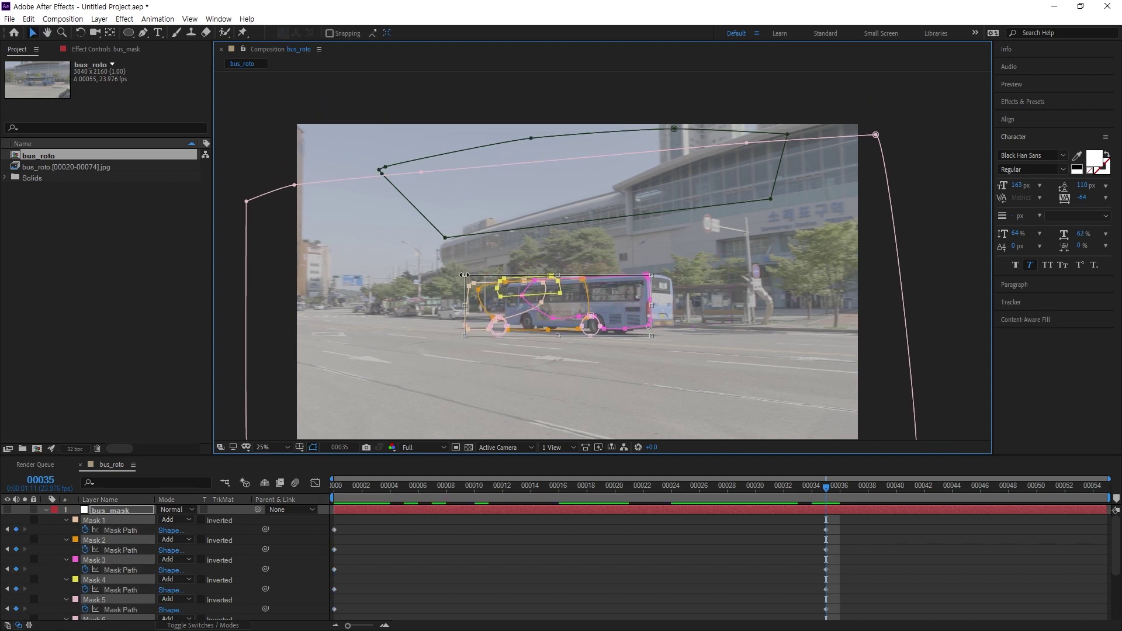
{"action": "left_click_drag", "start_coordinate": [465, 275], "coordinate": [505, 275]}
{"action": "left_click_drag", "start_coordinate": [506, 336], "coordinate": [505, 333]}
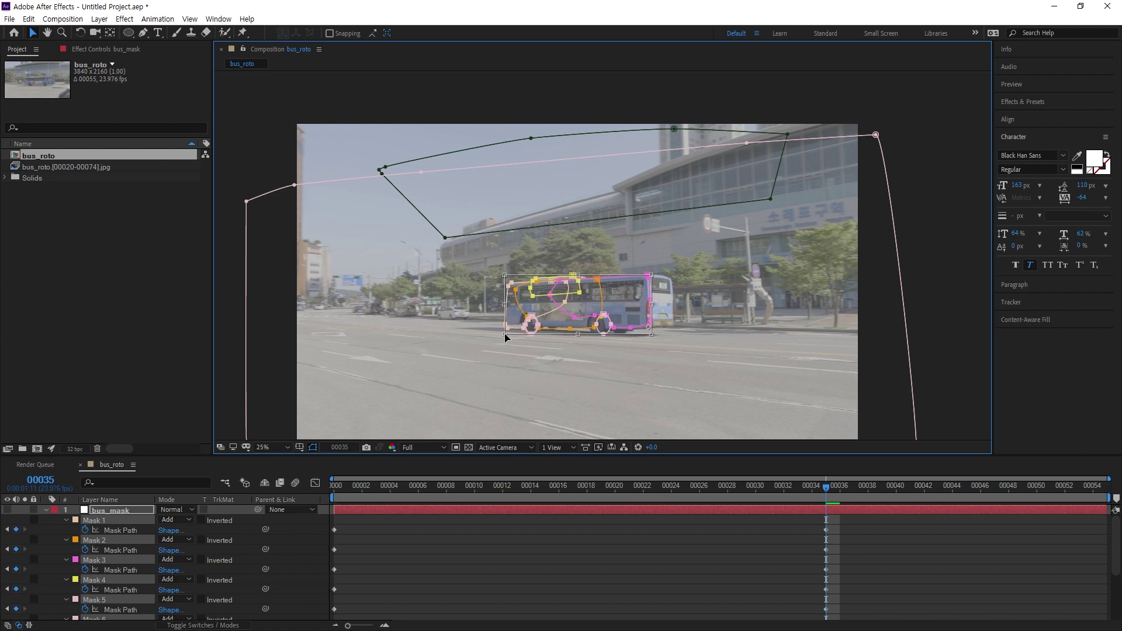
{"action": "scroll", "coordinate": [601, 321], "scroll_direction": "up", "scroll_amount": 3}
{"action": "left_click_drag", "start_coordinate": [805, 251], "coordinate": [797, 251]}
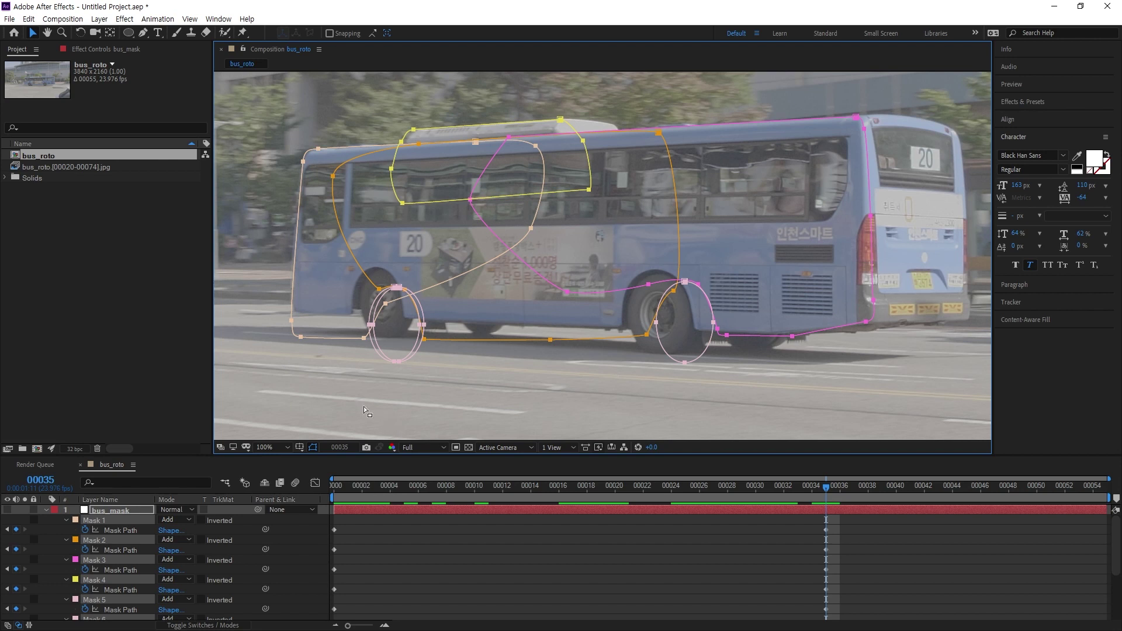
- At frame 35, shift the lower bus mask points together with both wheel masks up and leftward to line up with the rear wheel
{"action": "left_click_drag", "start_coordinate": [450, 346], "coordinate": [796, 251]}
{"action": "double_click", "coordinate": [791, 338]}
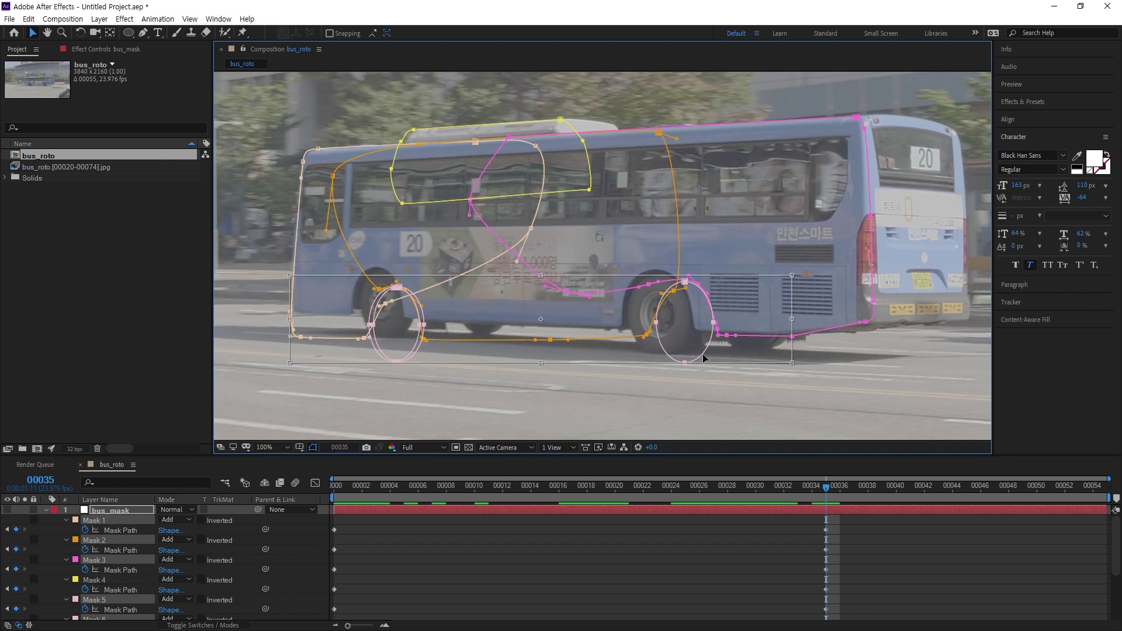
{"action": "left_click_drag", "start_coordinate": [705, 358], "coordinate": [703, 353]}
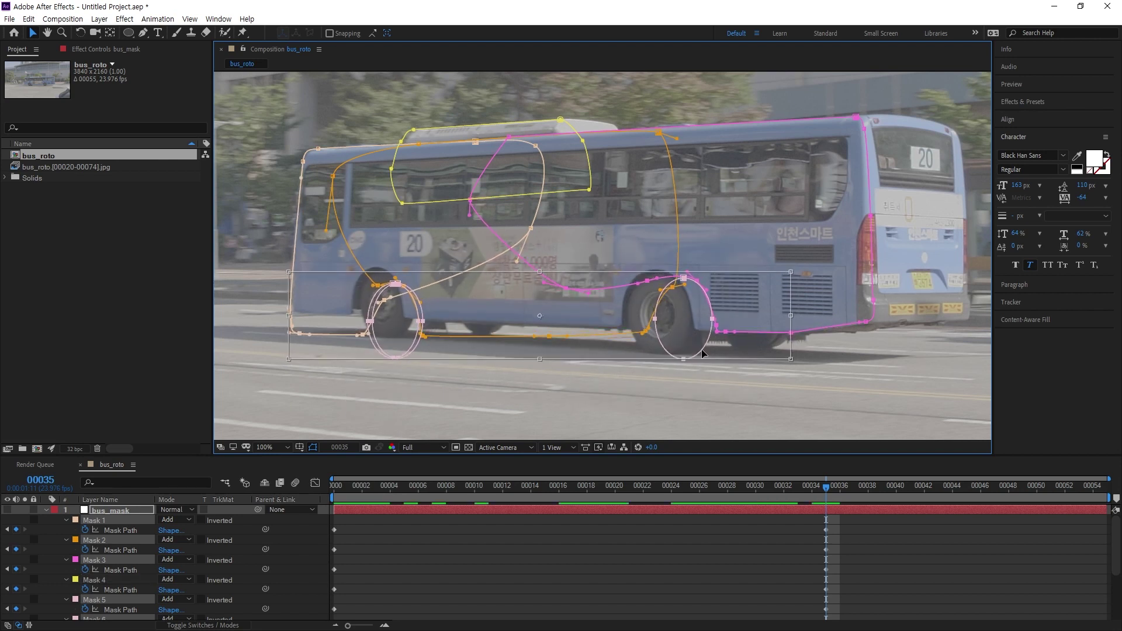
{"action": "left_click", "coordinate": [347, 404]}
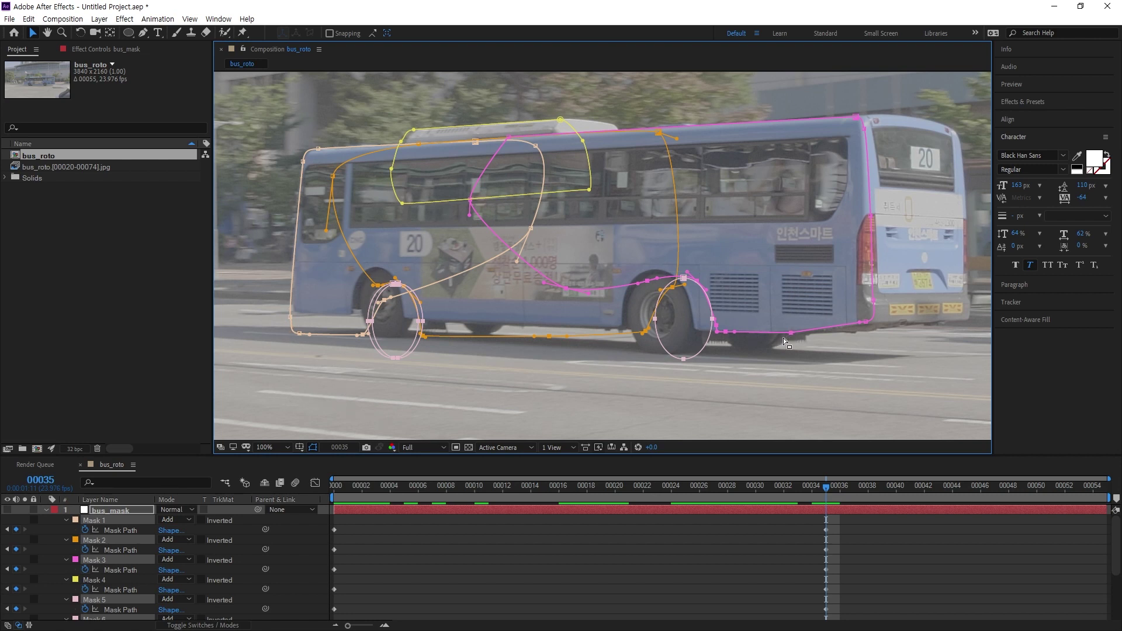
{"action": "left_click_drag", "start_coordinate": [791, 335], "coordinate": [772, 334]}
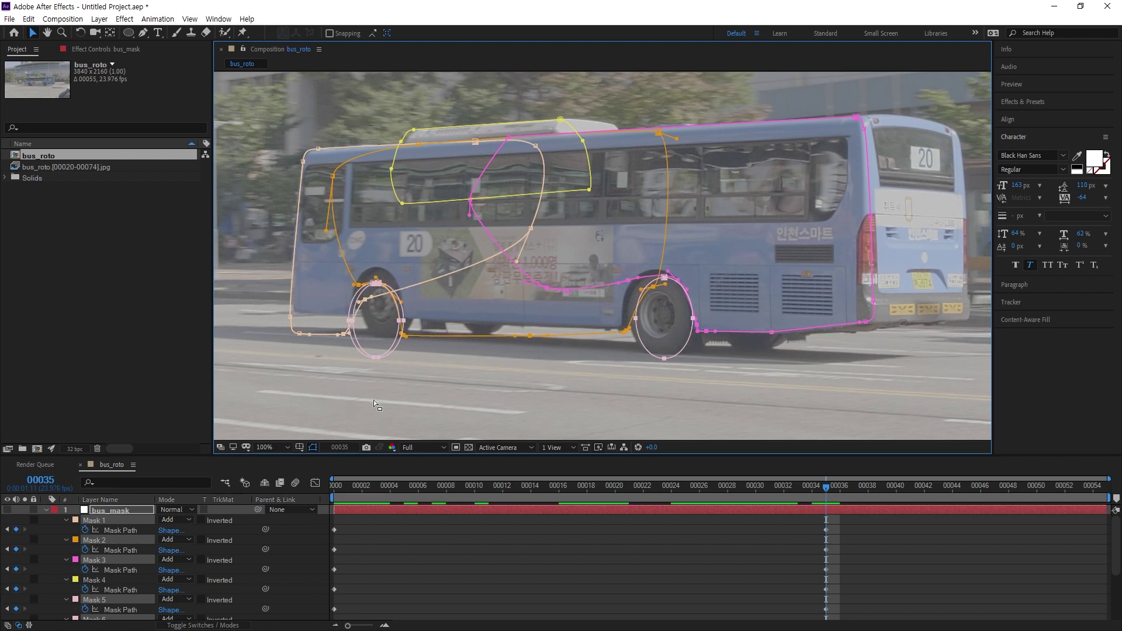
{"action": "key", "text": "ctrl+t"}
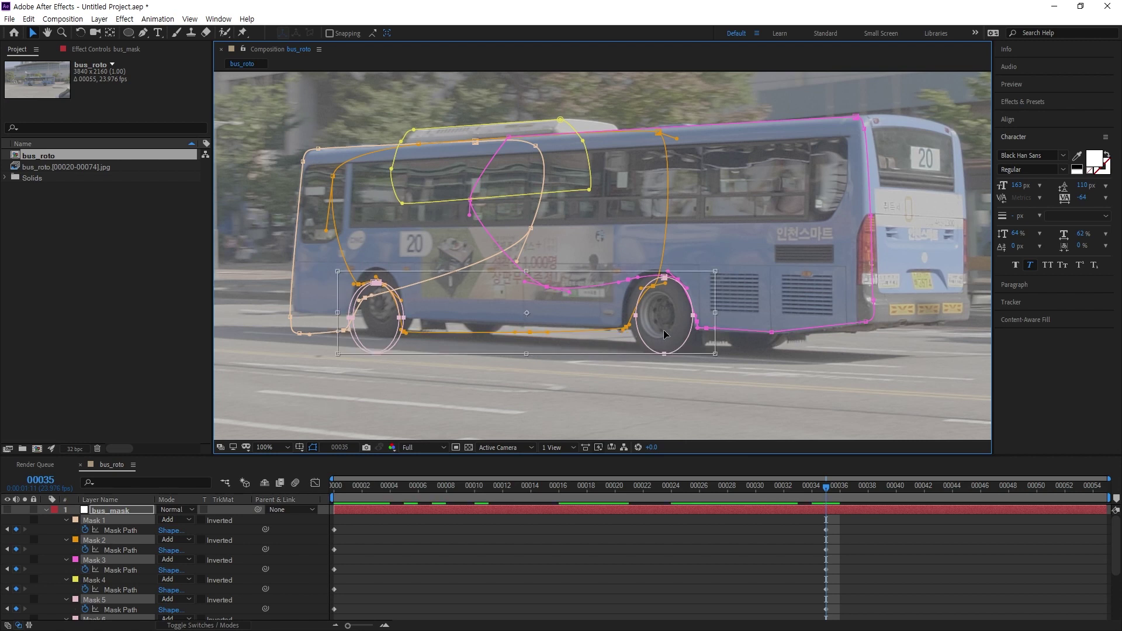
{"action": "left_click_drag", "start_coordinate": [663, 334], "coordinate": [661, 334]}
{"action": "key", "text": "Return"}
- Move the front wheel masks and the neighbouring lower front mask points up onto the front wheel and lower body edge
{"action": "left_click_drag", "start_coordinate": [269, 354], "coordinate": [434, 270]}
{"action": "left_click_drag", "start_coordinate": [299, 333], "coordinate": [306, 320]}
{"action": "left_click_drag", "start_coordinate": [261, 354], "coordinate": [352, 317]}
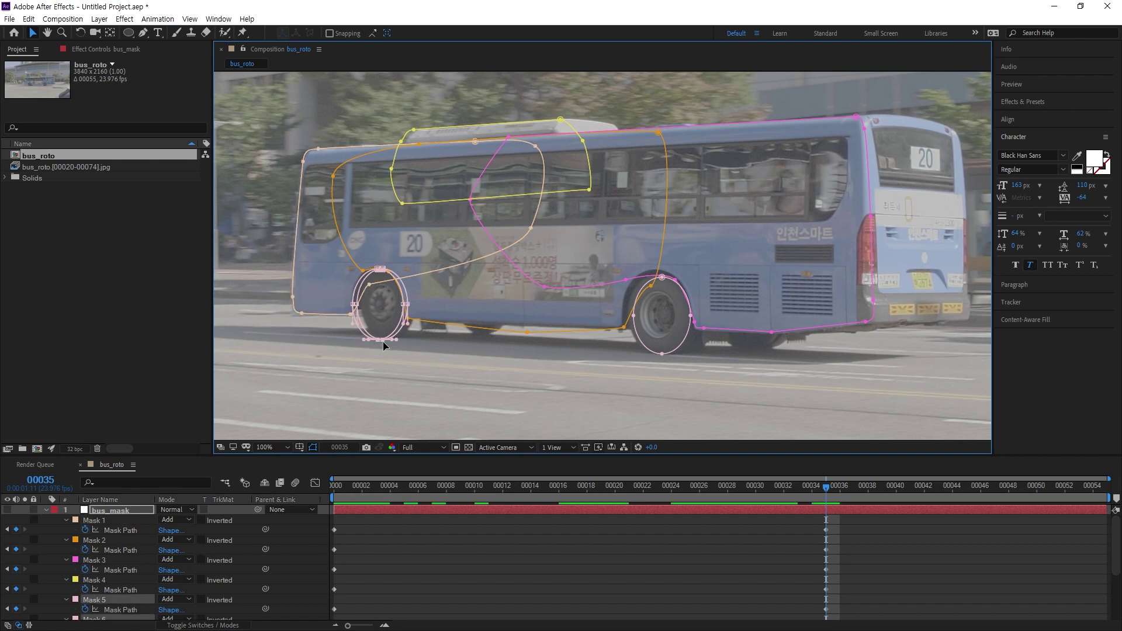
{"action": "left_click", "coordinate": [405, 305]}
{"action": "left_click_drag", "start_coordinate": [405, 309], "coordinate": [398, 305]}
{"action": "key", "text": "ctrl+z"}
{"action": "key", "text": "ctrl+z"}
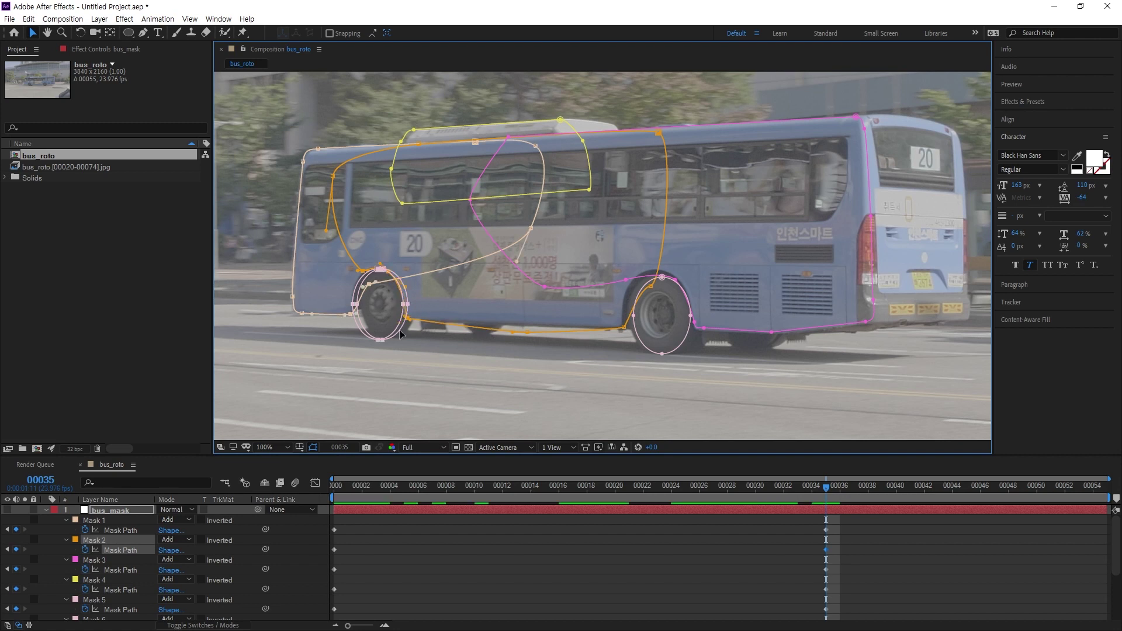
{"action": "left_click_drag", "start_coordinate": [380, 345], "coordinate": [387, 343]}
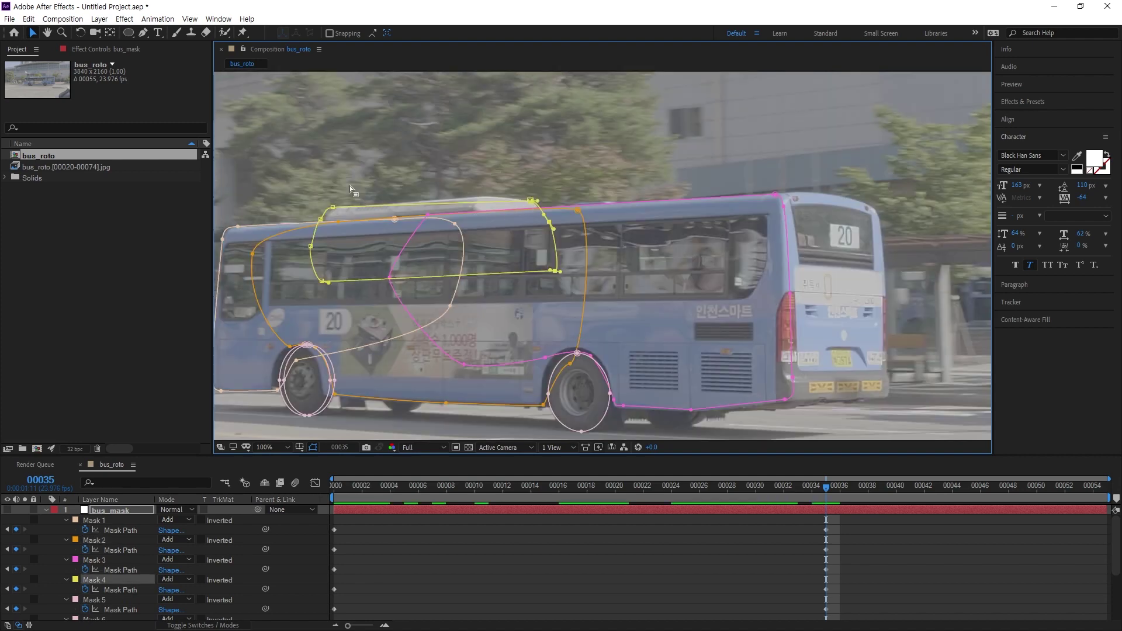
- Refine the front upper corner of the bus mask and fit the upper edge of the yellow mask to the roof unit
{"action": "left_click", "coordinate": [321, 220]}
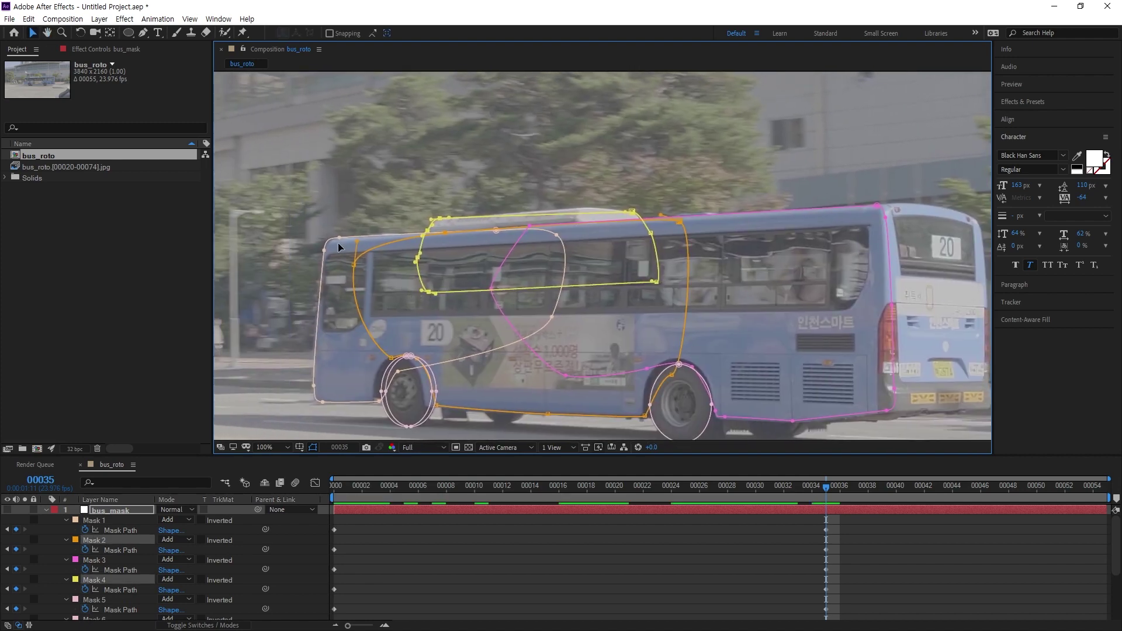
{"action": "left_click_drag", "start_coordinate": [339, 238], "coordinate": [327, 250]}
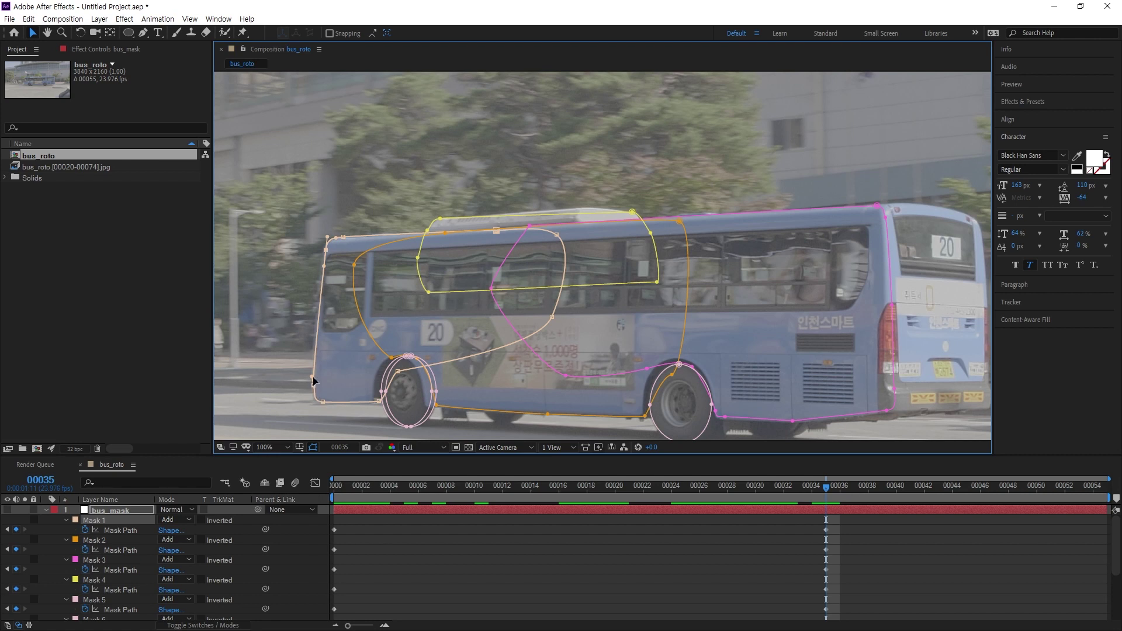
{"action": "left_click_drag", "start_coordinate": [318, 387], "coordinate": [384, 317]}
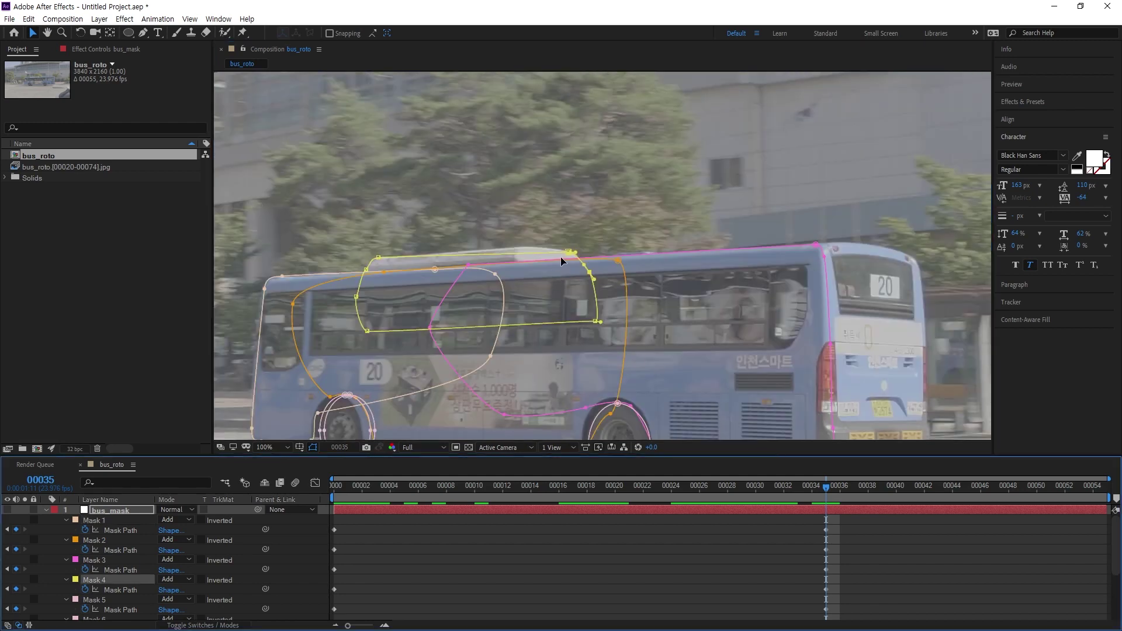
{"action": "left_click_drag", "start_coordinate": [568, 251], "coordinate": [519, 248]}
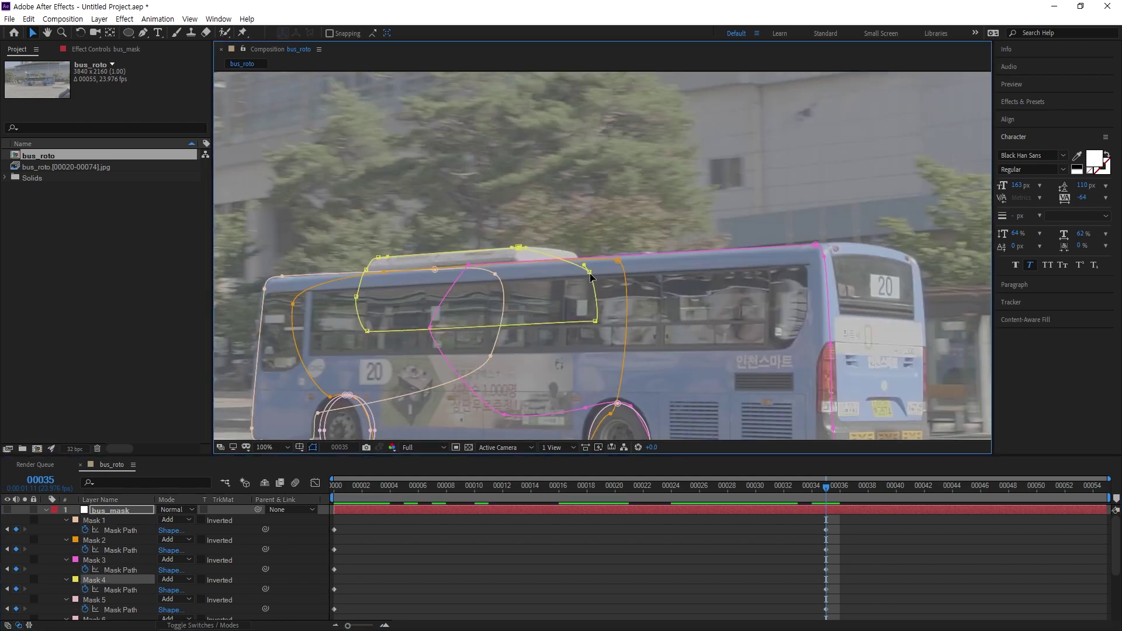
- At frame 15, move and scale all bus masks onto the bus and adjust the roof unit mask's points
{"action": "left_click_drag", "start_coordinate": [374, 497], "coordinate": [550, 497]}
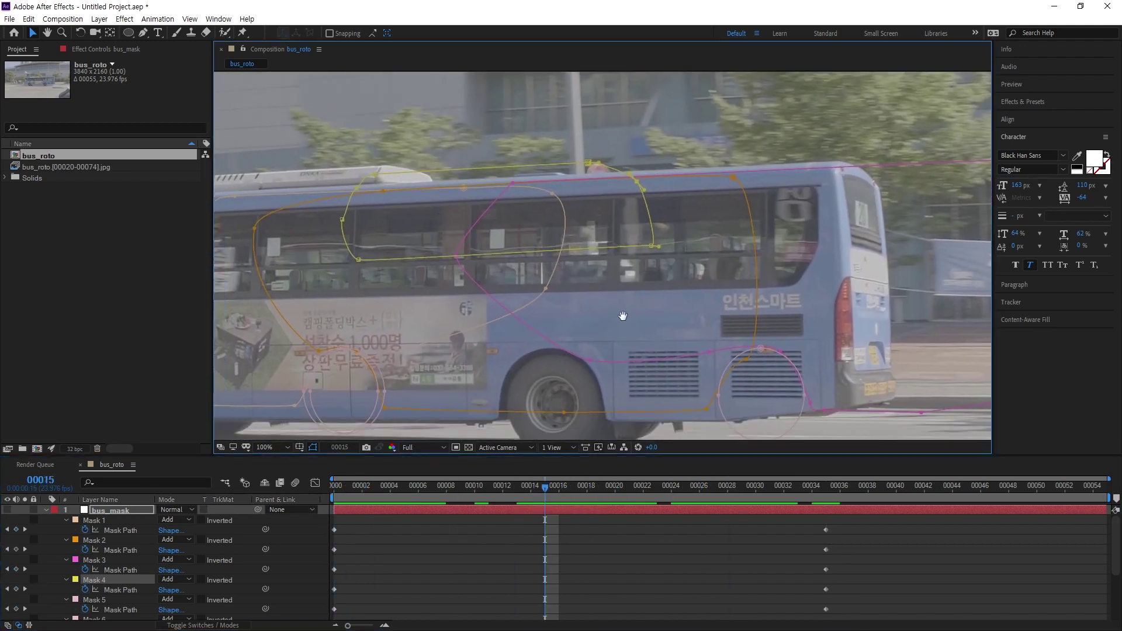
{"action": "scroll", "coordinate": [623, 316], "scroll_direction": "down", "scroll_amount": 2}
{"action": "key", "text": "ctrl+a"}
{"action": "left_click_drag", "start_coordinate": [838, 177], "coordinate": [738, 179]}
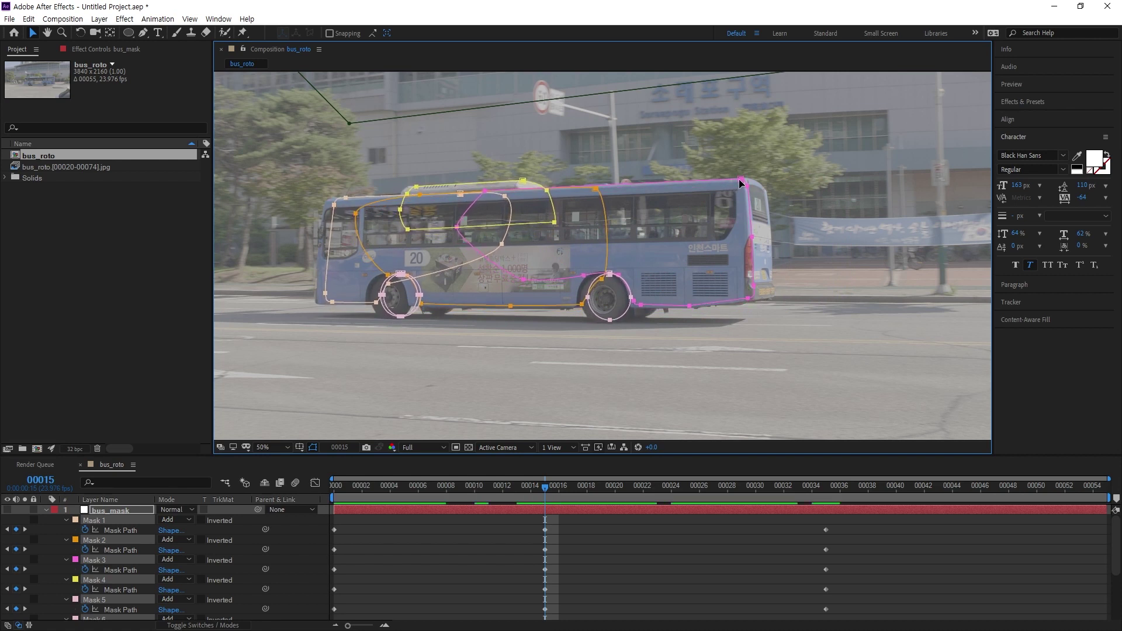
{"action": "key", "text": "ctrl+t"}
{"action": "left_click_drag", "start_coordinate": [322, 321], "coordinate": [313, 323]}
{"action": "double_click", "coordinate": [553, 227]}
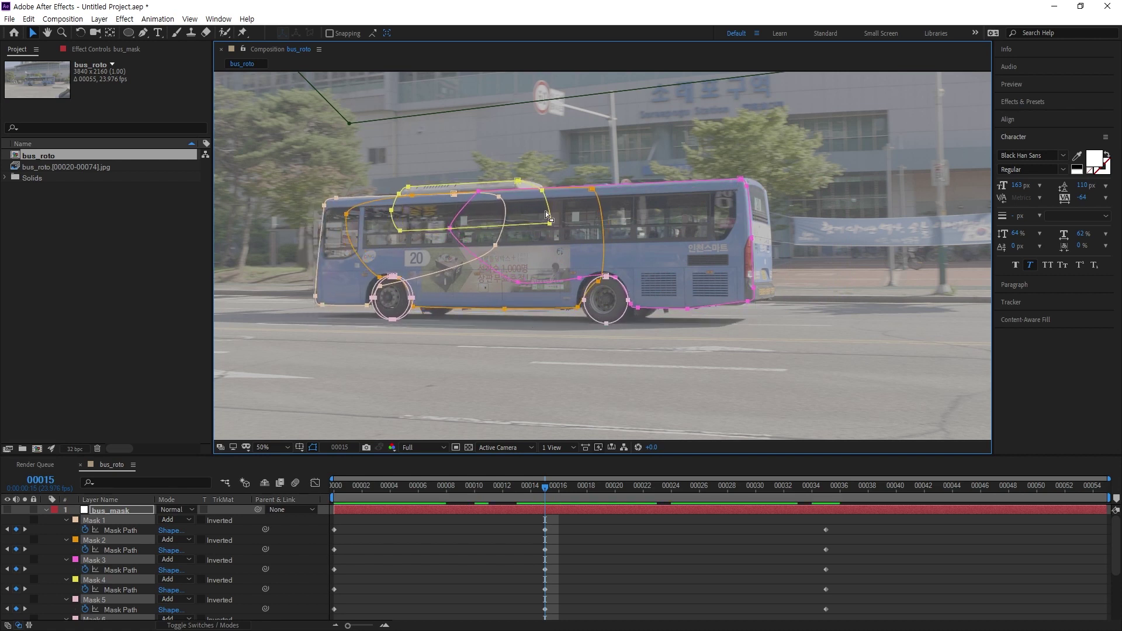
{"action": "left_click", "coordinate": [615, 252]}
{"action": "left_click_drag", "start_coordinate": [552, 225], "coordinate": [555, 221]}
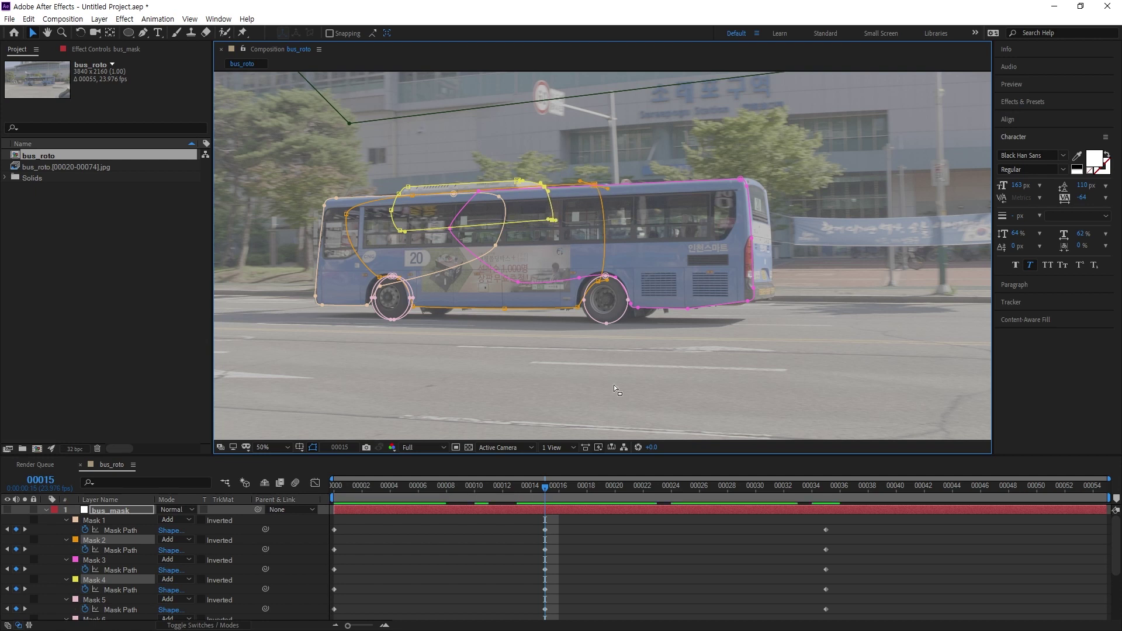
- Review the Mask Path keyframes at frames 0, 15 and 35 and scrub between them to examine how the masks follow the bus
{"action": "scroll", "coordinate": [391, 540], "scroll_direction": "down", "scroll_amount": 1}
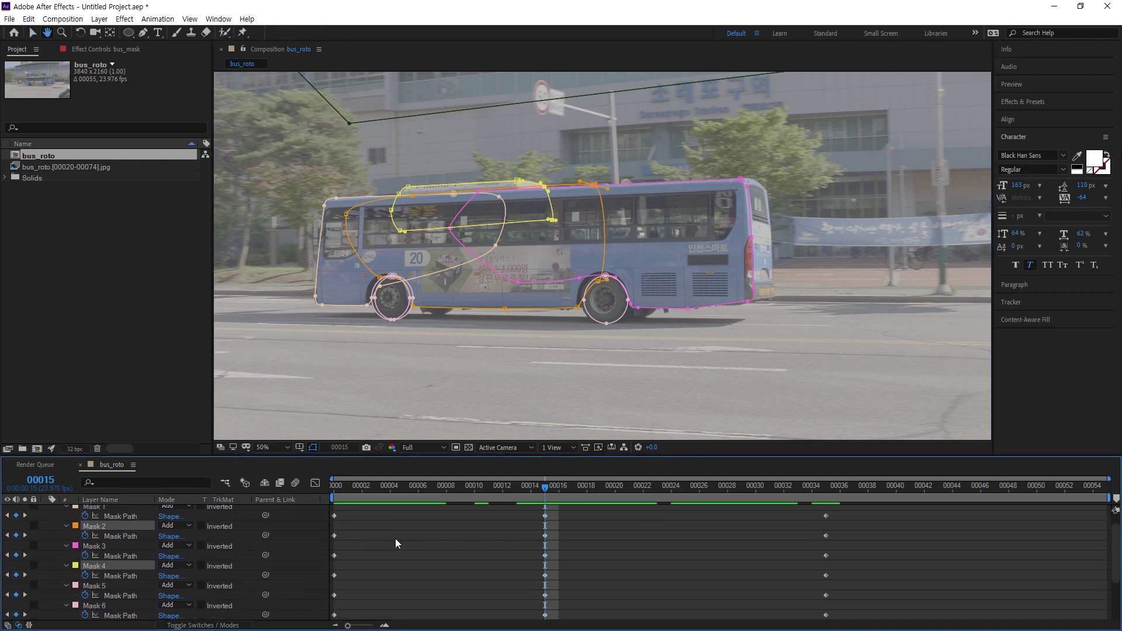
{"action": "left_click_drag", "start_coordinate": [389, 522], "coordinate": [310, 616]}
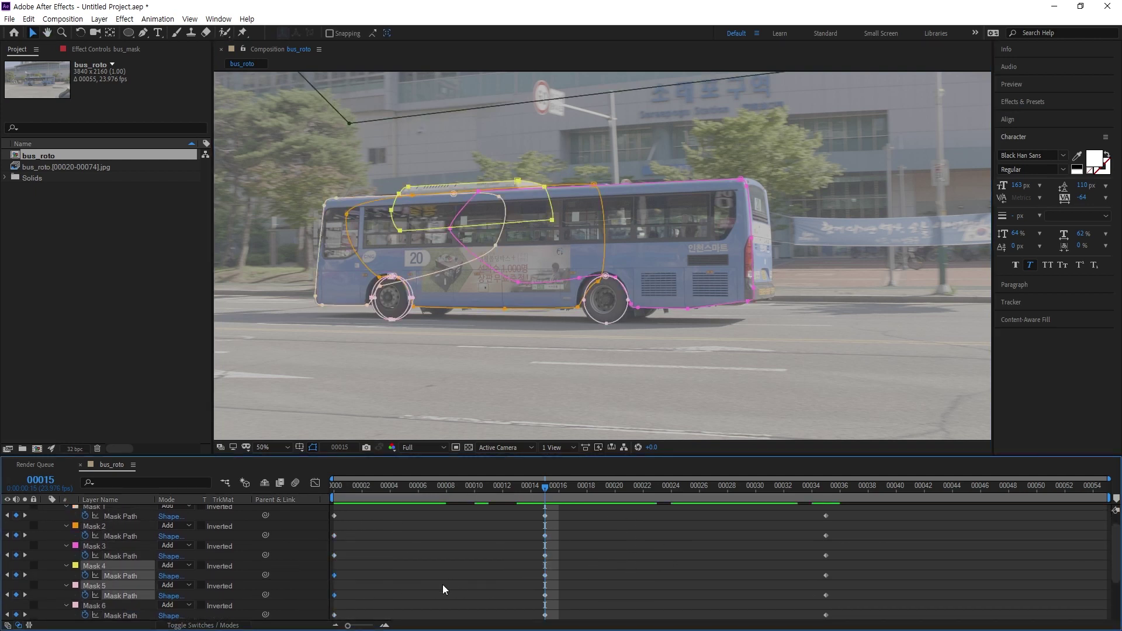
{"action": "left_click_drag", "start_coordinate": [709, 531], "coordinate": [833, 581]}
{"action": "left_click_drag", "start_coordinate": [505, 547], "coordinate": [602, 598]}
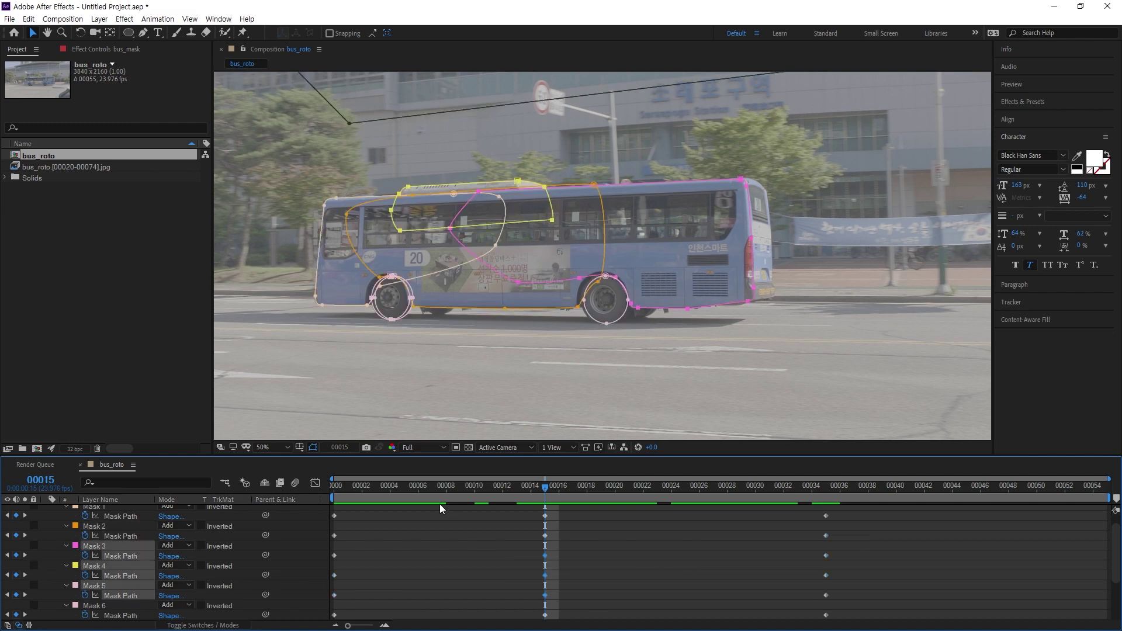
{"action": "left_click", "coordinate": [446, 491]}
{"action": "left_click", "coordinate": [672, 493]}
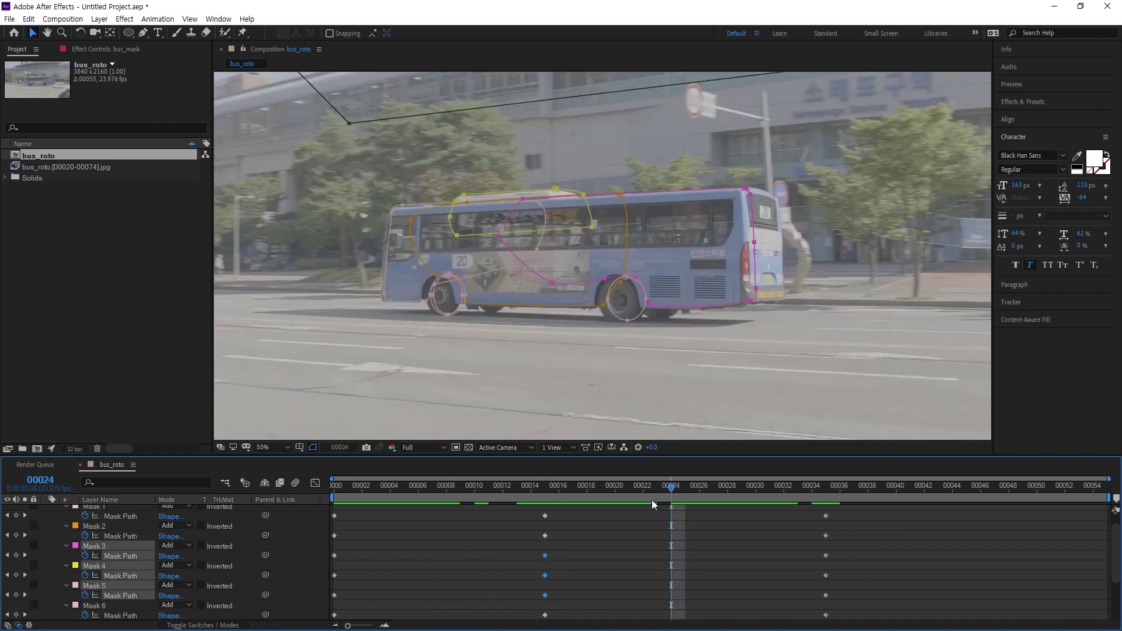
{"action": "left_click", "coordinate": [618, 487]}
{"action": "left_click_drag", "start_coordinate": [459, 492], "coordinate": [475, 492]}
{"action": "left_click_drag", "start_coordinate": [407, 567], "coordinate": [650, 554]}
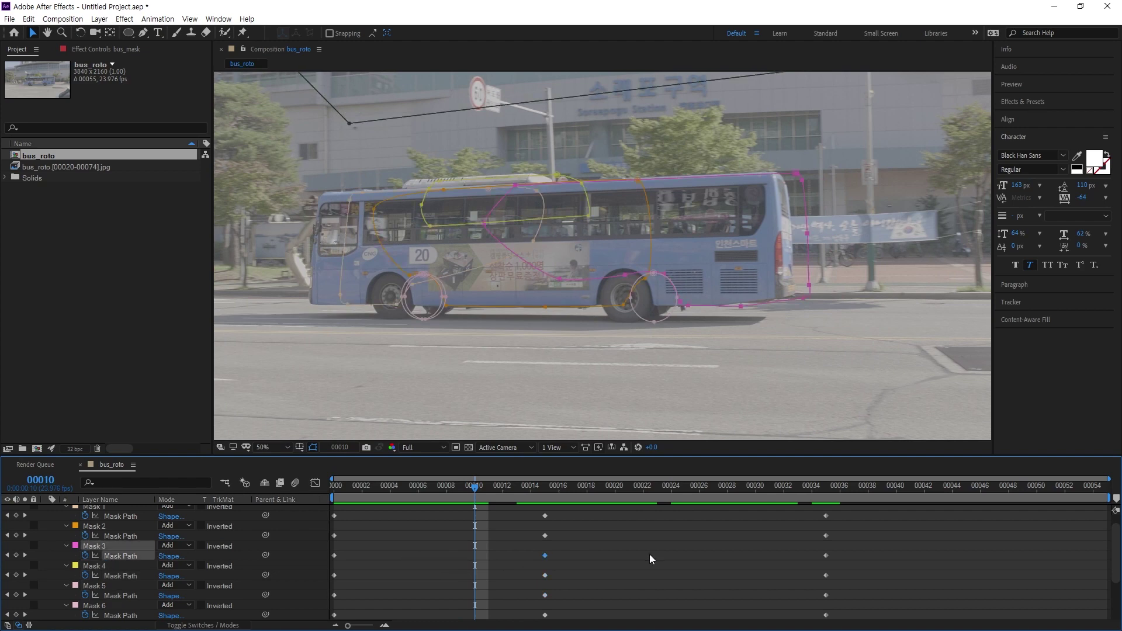
{"action": "left_click", "coordinate": [646, 557]}
- Return to frame 0 and remove the Mask Path keyframes from all masks of the bus_mask layer
{"action": "key", "text": "Home"}
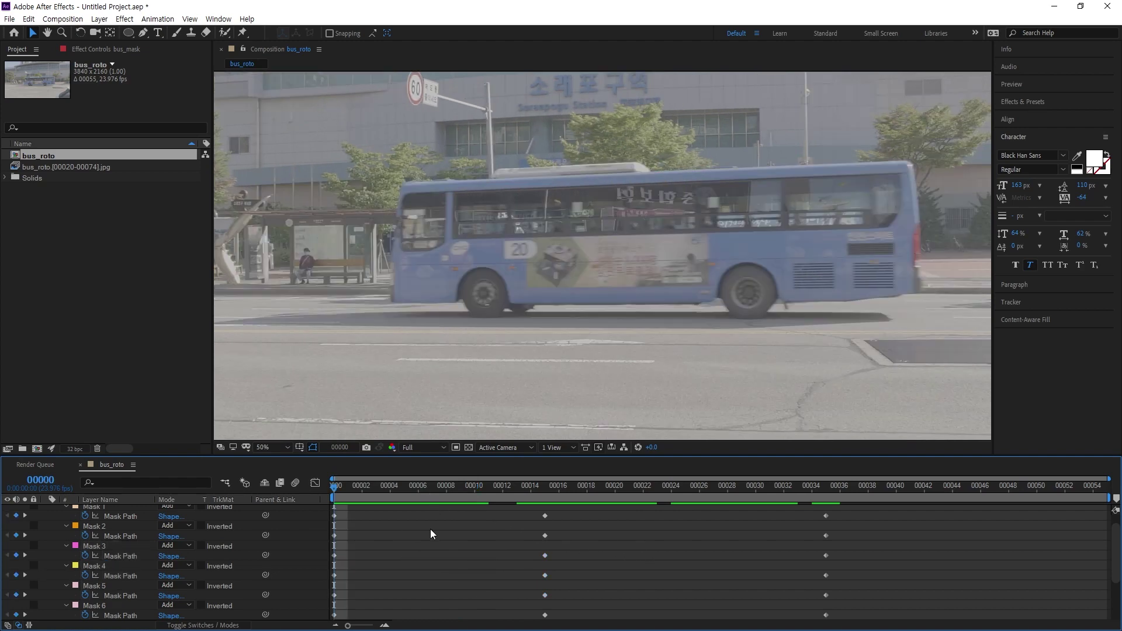
{"action": "scroll", "coordinate": [383, 603], "scroll_direction": "up", "scroll_amount": 2}
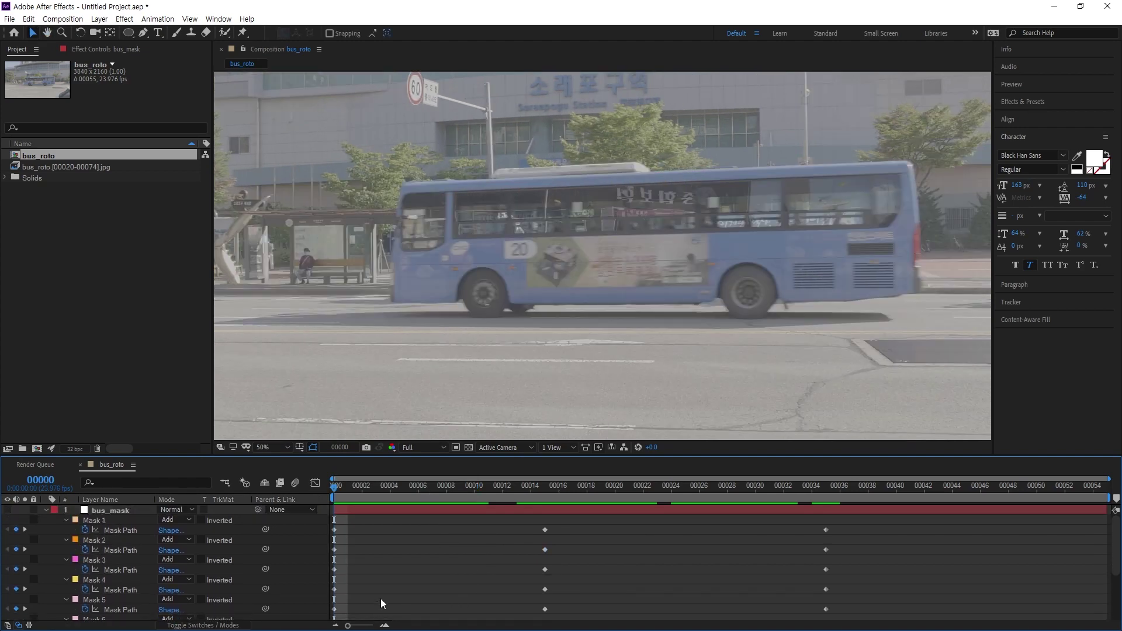
{"action": "left_click", "coordinate": [46, 511]}
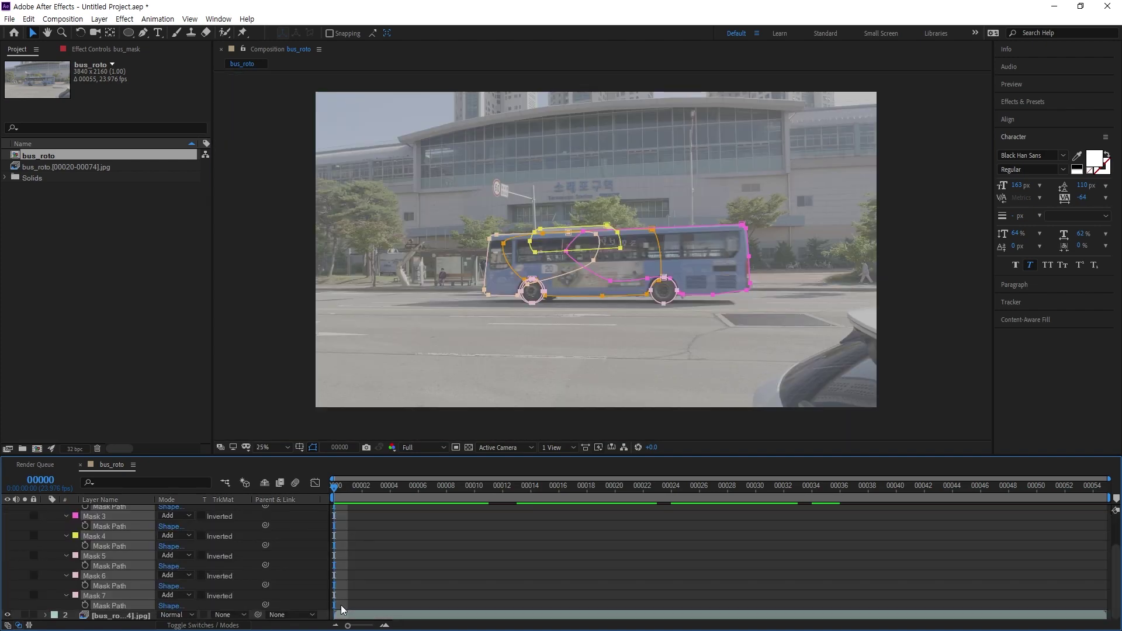
- Add a null object and start Track Motion on the bus footage layer
{"action": "key", "text": "ctrl+alt+shift+y"}
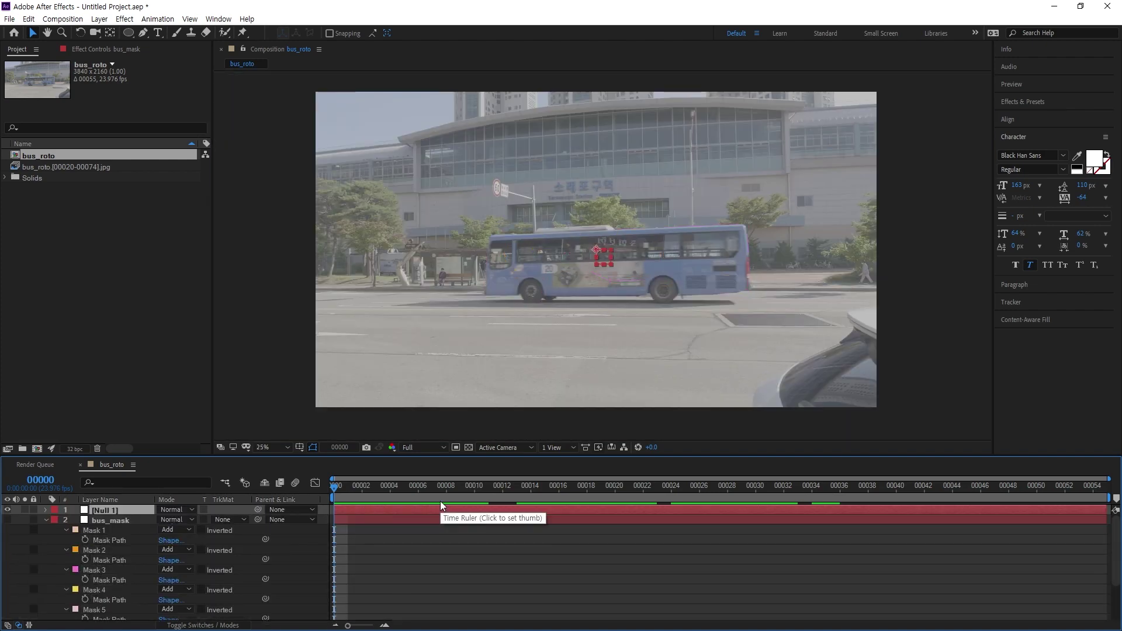
{"action": "scroll", "coordinate": [283, 584], "scroll_direction": "down", "scroll_amount": 2}
{"action": "right_click", "coordinate": [144, 617]}
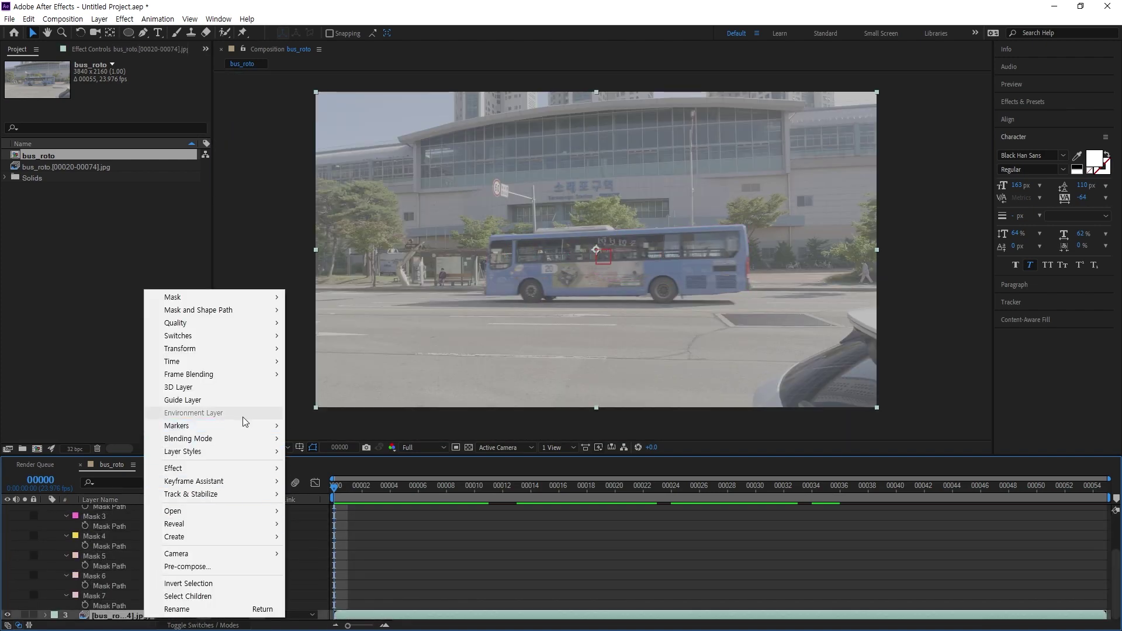
{"action": "mouse_move", "coordinate": [266, 495]}
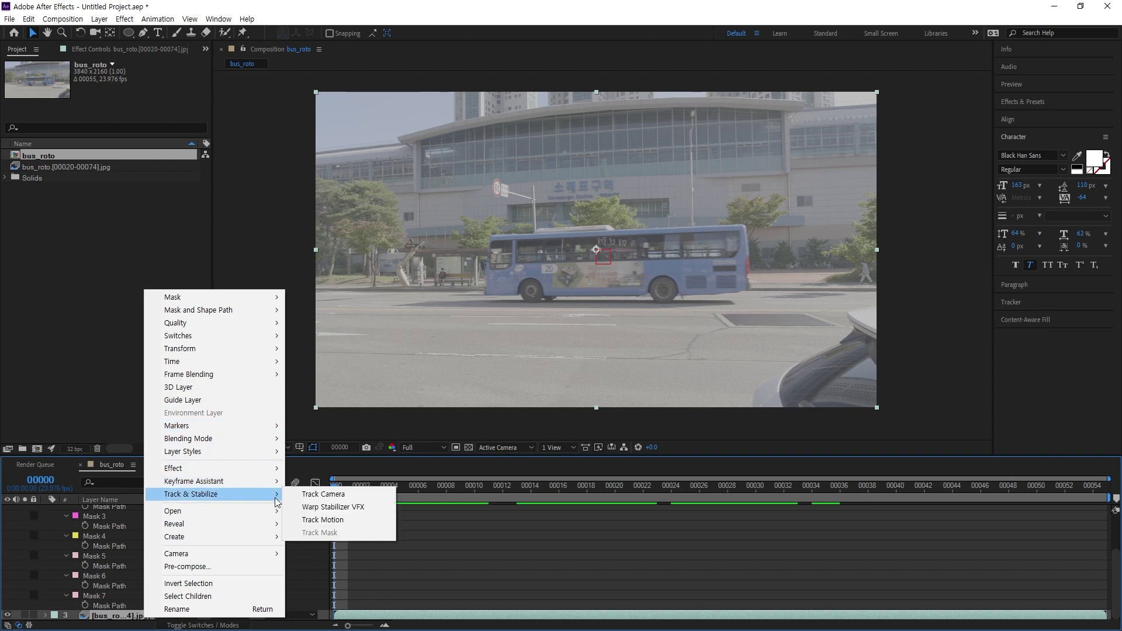
{"action": "left_click", "coordinate": [345, 521]}
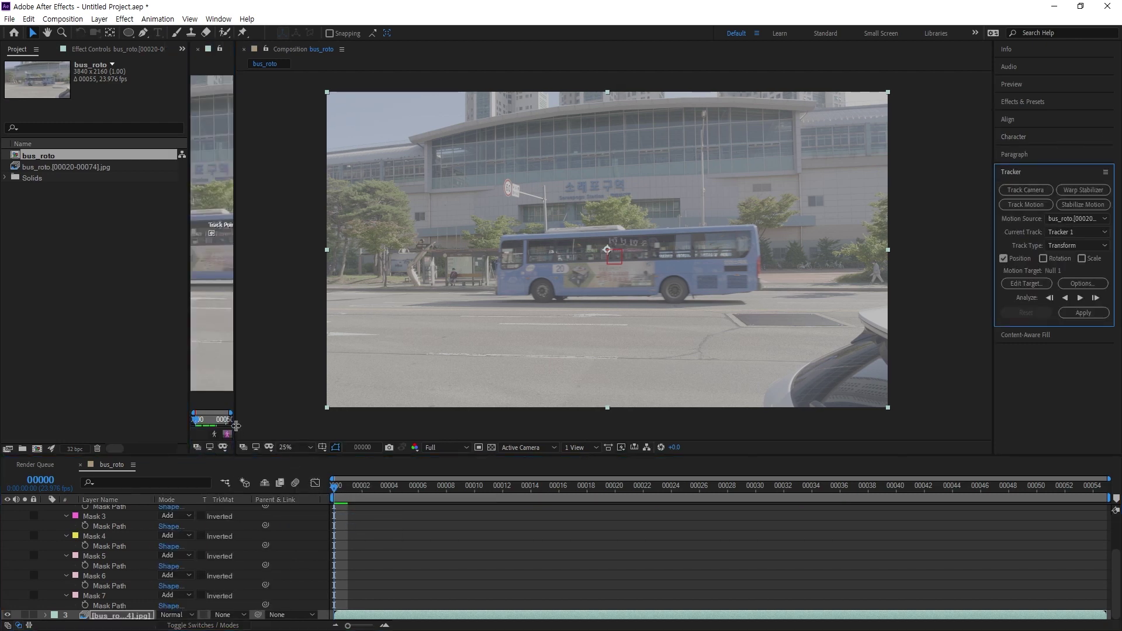
- Widen the footage's Layer view and place Track Point 1 over the vents near the rear of the bus
{"action": "left_click_drag", "start_coordinate": [235, 430], "coordinate": [673, 401]}
{"action": "left_click_drag", "start_coordinate": [433, 266], "coordinate": [428, 325]}
{"action": "scroll", "coordinate": [428, 325], "scroll_direction": "up", "scroll_amount": 2}
{"action": "left_click_drag", "start_coordinate": [343, 280], "coordinate": [614, 319]}
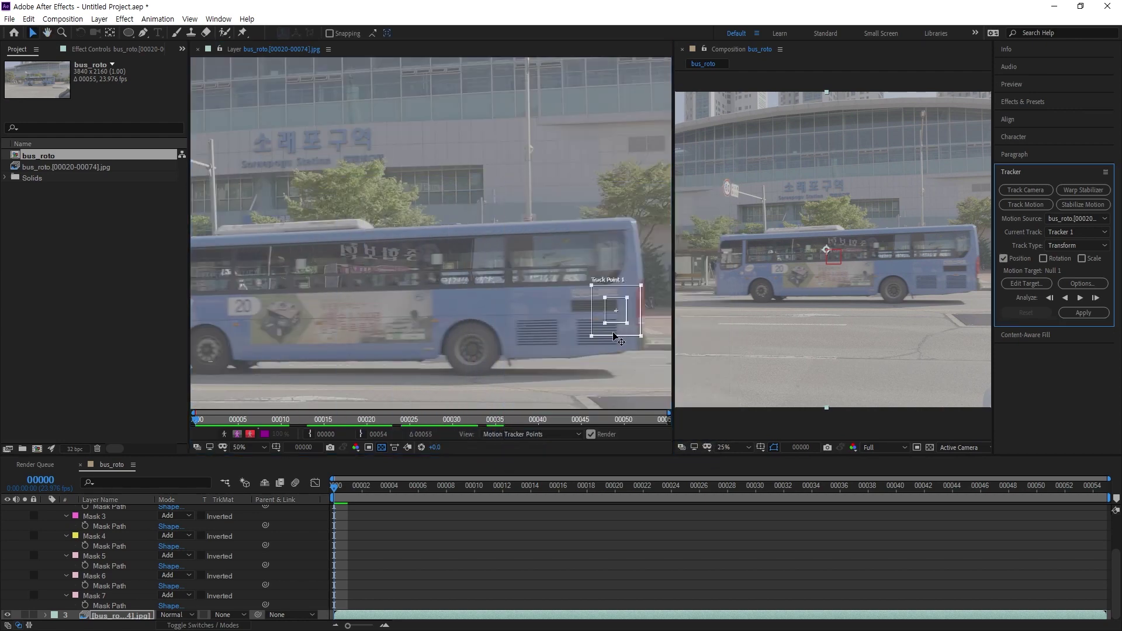
{"action": "scroll", "coordinate": [637, 324], "scroll_direction": "up", "scroll_amount": 4}
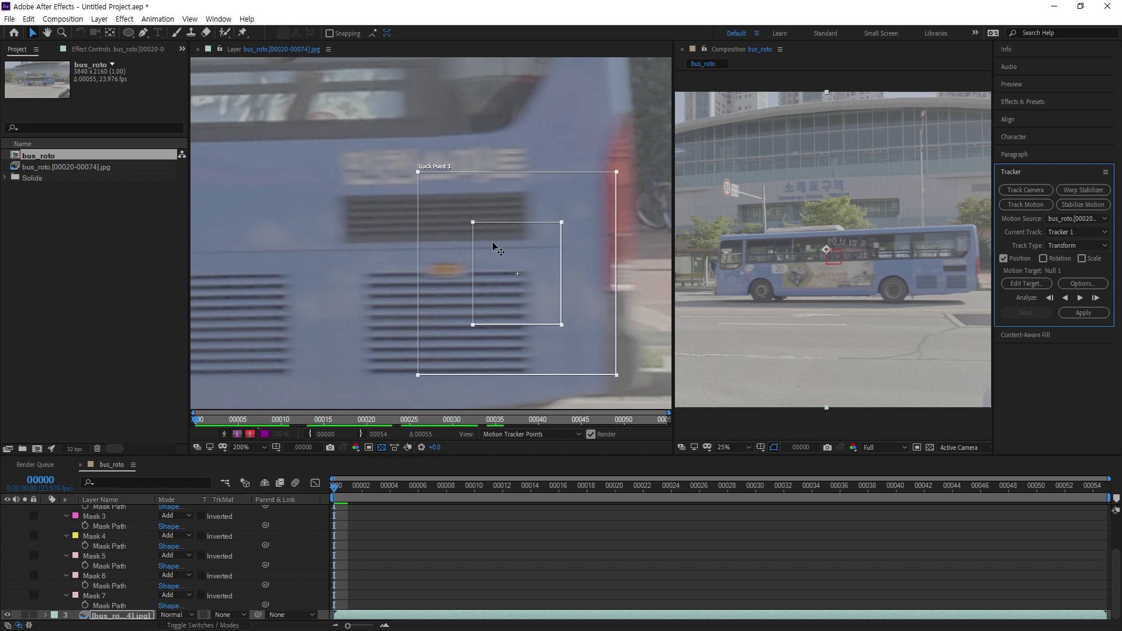
{"action": "left_click_drag", "start_coordinate": [526, 297], "coordinate": [528, 297]}
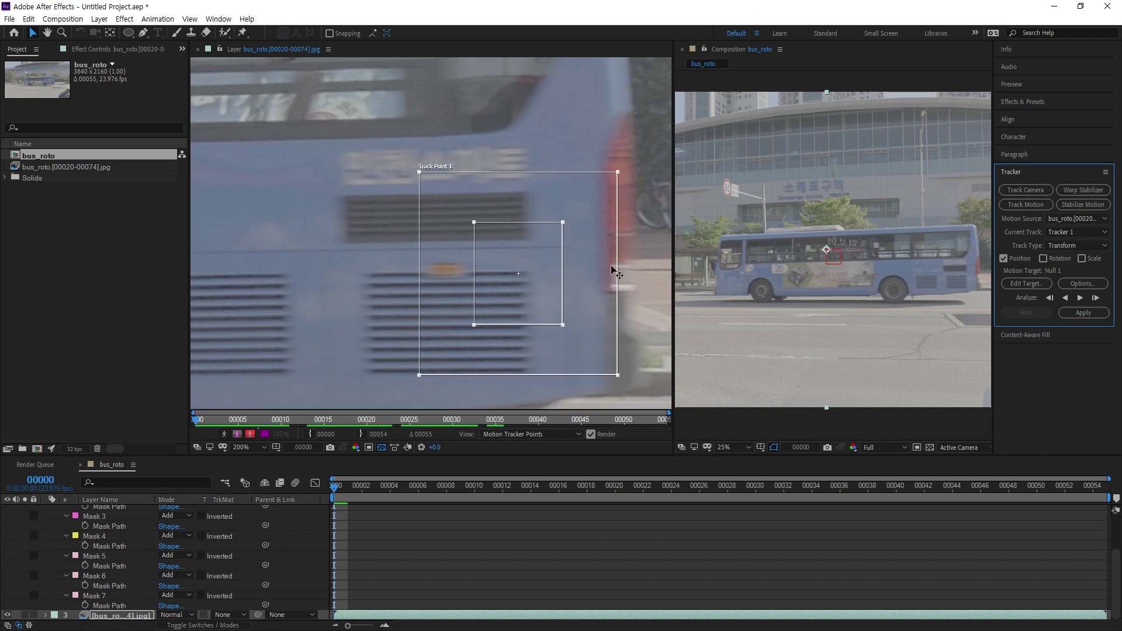
{"action": "scroll", "coordinate": [454, 363], "scroll_direction": "down", "scroll_amount": 1}
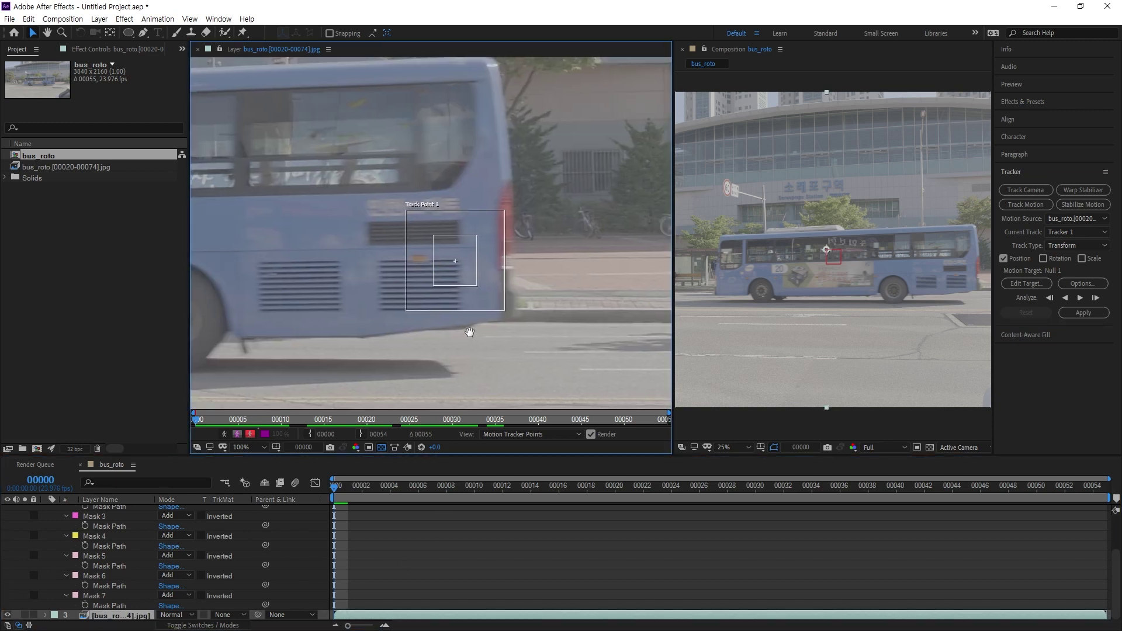
{"action": "left_click_drag", "start_coordinate": [444, 336], "coordinate": [459, 381]}
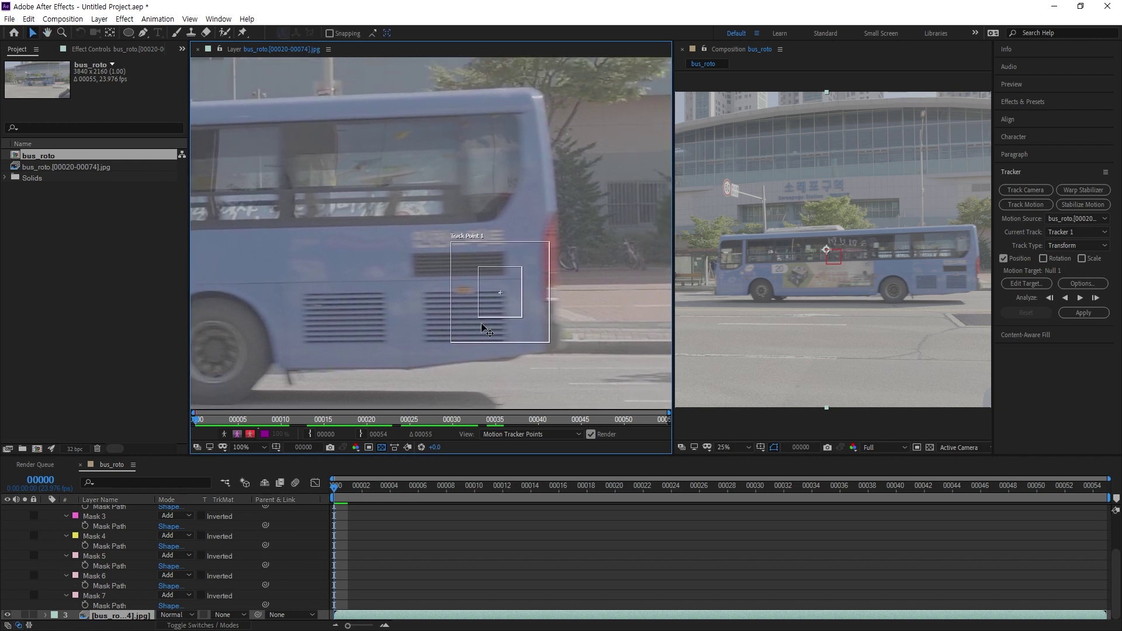
{"action": "left_click_drag", "start_coordinate": [483, 321], "coordinate": [482, 319]}
{"action": "left_click_drag", "start_coordinate": [478, 328], "coordinate": [501, 361]}
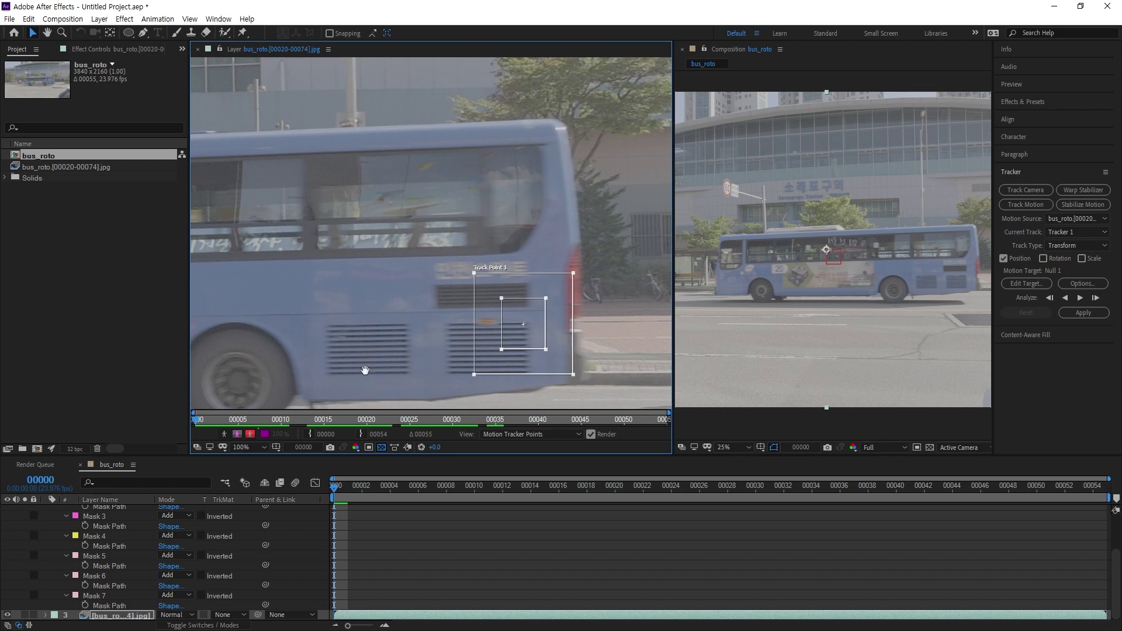
{"action": "left_click_drag", "start_coordinate": [363, 368], "coordinate": [373, 341]}
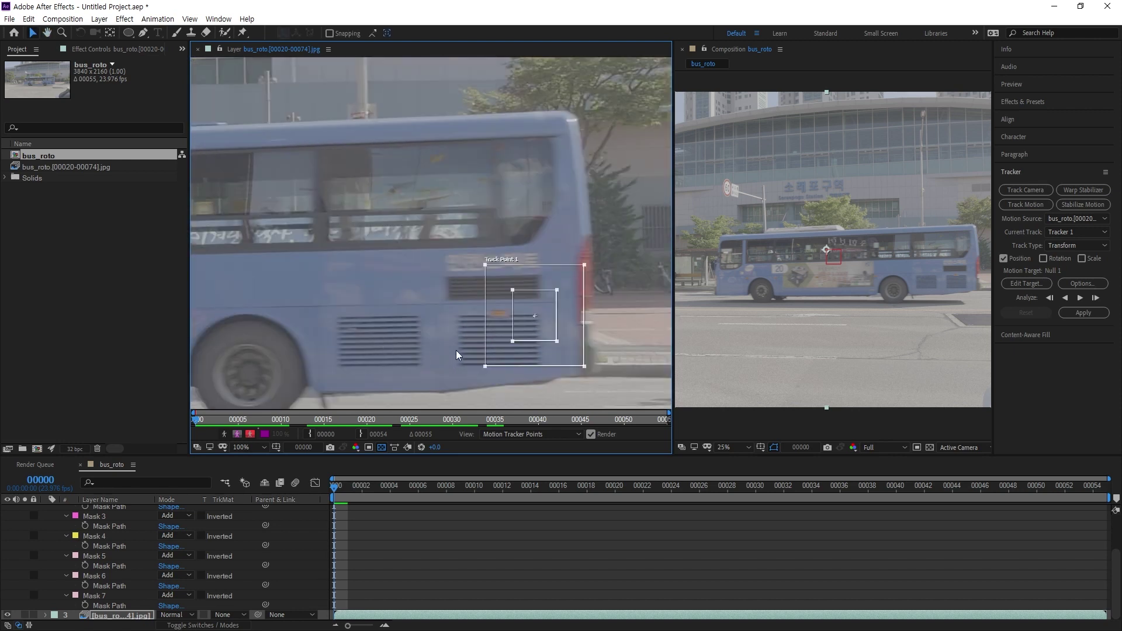
- Refine Track Point 1 at frame 0, fitting its feature region around the upper rear corner of the louvred vent
{"action": "scroll", "coordinate": [526, 351], "scroll_direction": "up", "scroll_amount": 1}
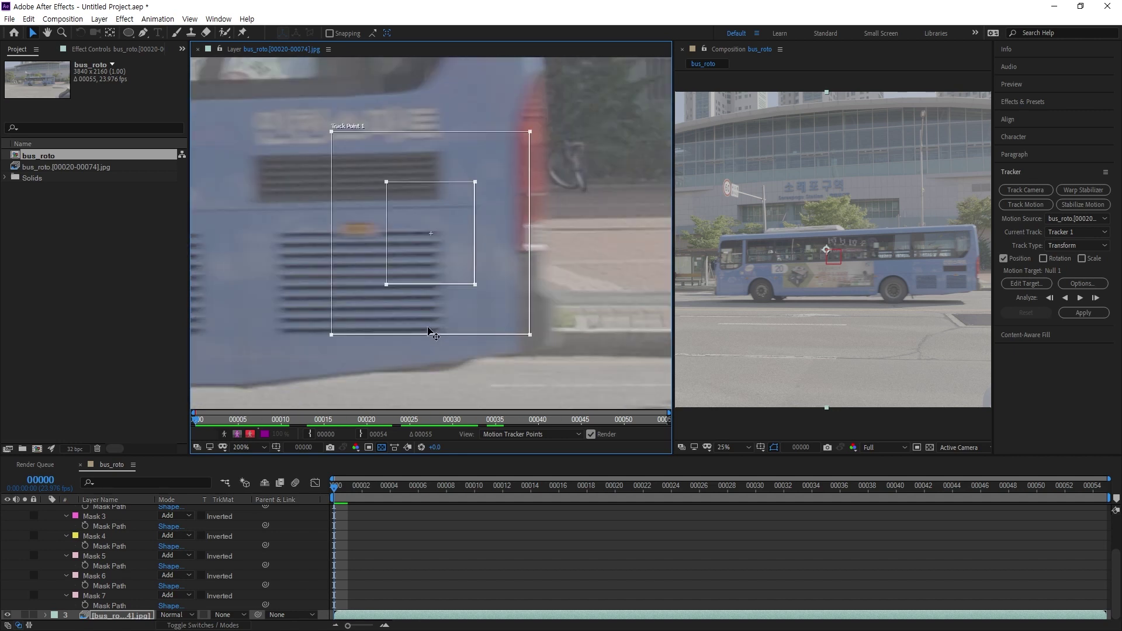
{"action": "left_click_drag", "start_coordinate": [439, 331], "coordinate": [460, 353]}
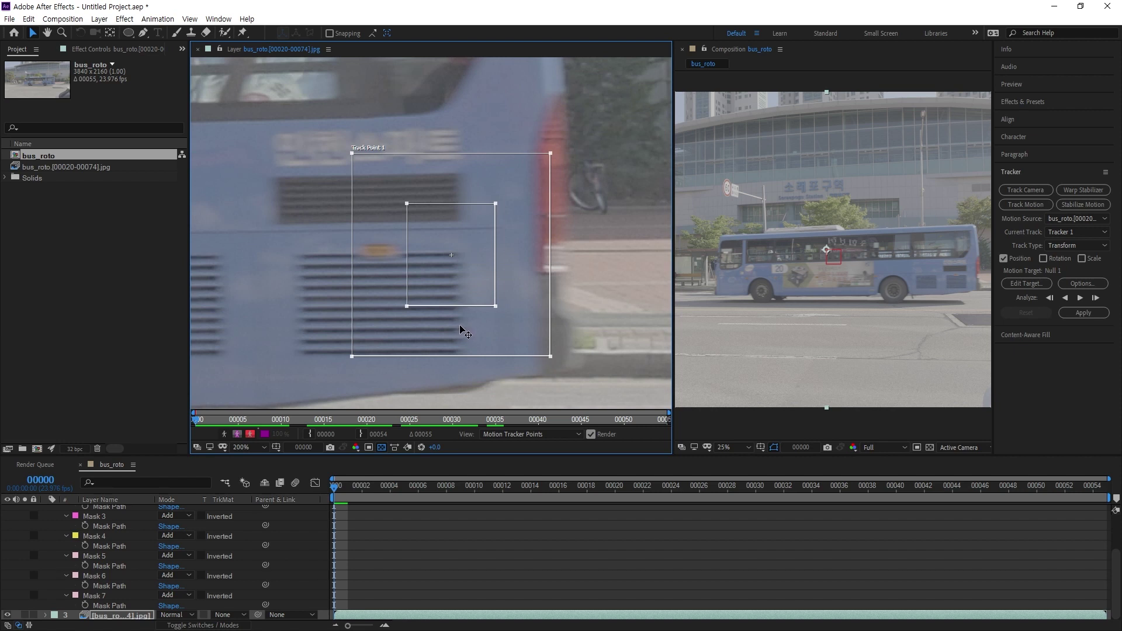
{"action": "left_click_drag", "start_coordinate": [461, 331], "coordinate": [454, 308]}
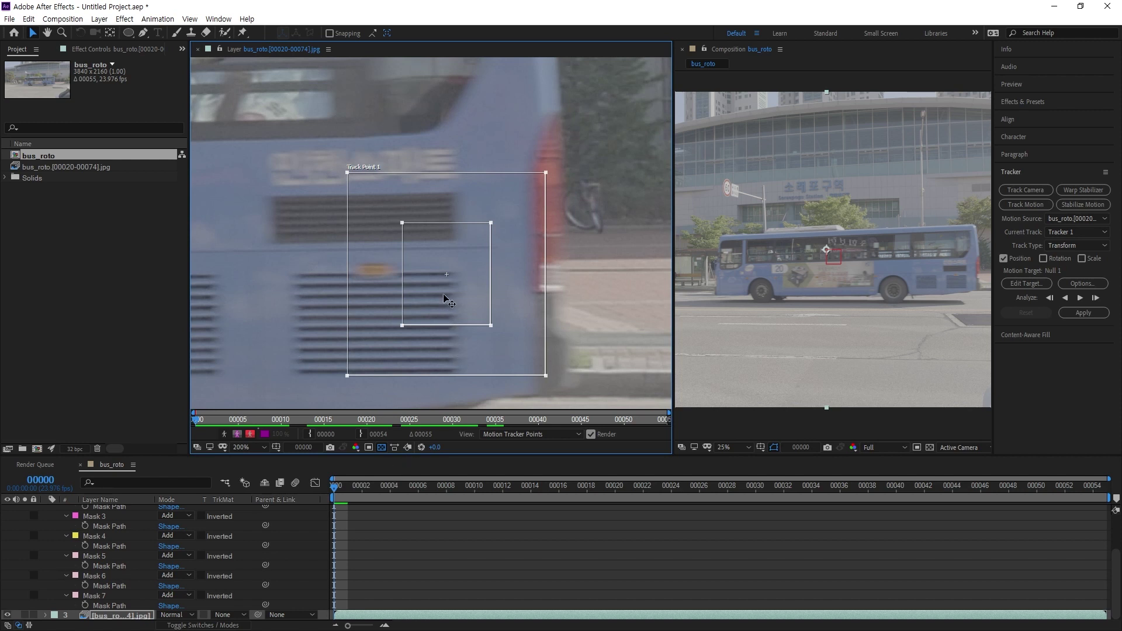
{"action": "left_click_drag", "start_coordinate": [403, 325], "coordinate": [404, 325]}
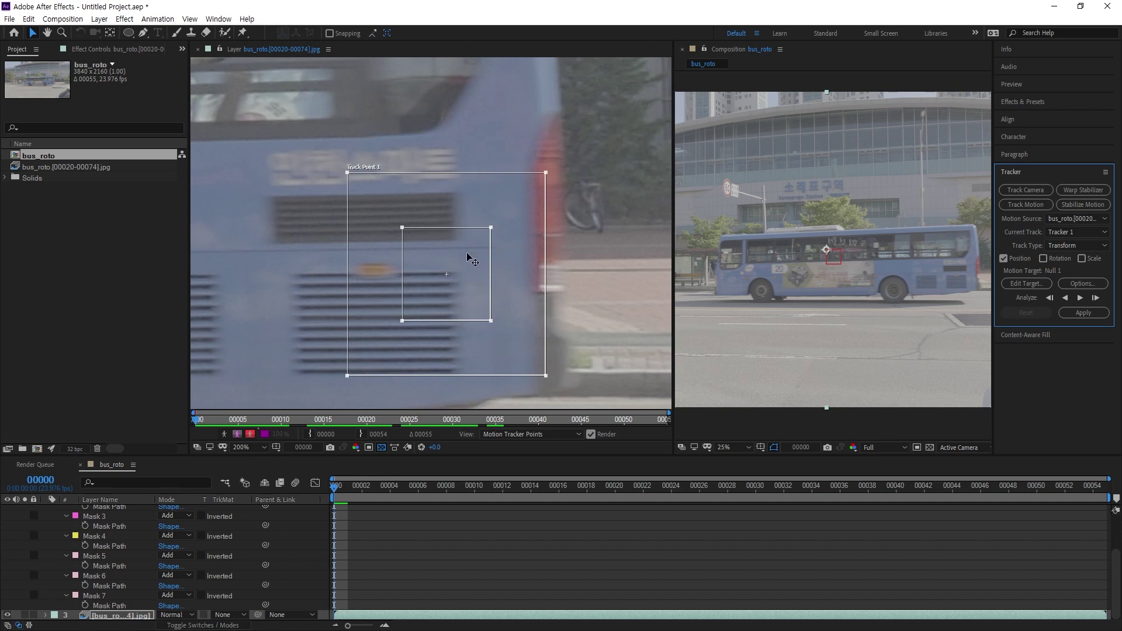
{"action": "left_click_drag", "start_coordinate": [468, 255], "coordinate": [501, 290]}
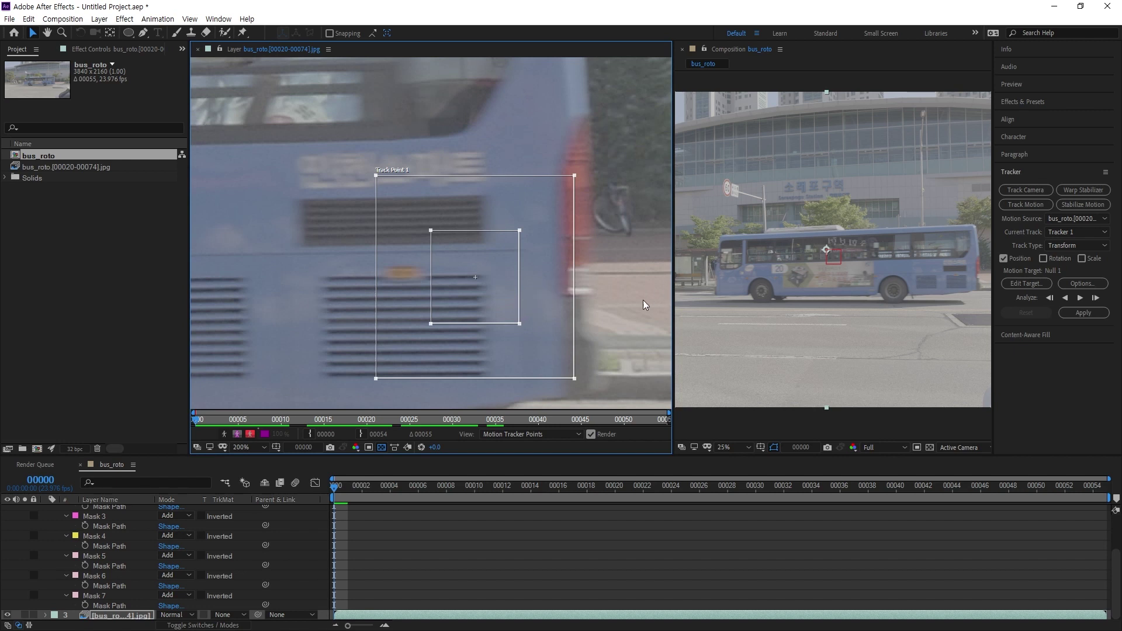
{"action": "scroll", "coordinate": [520, 322], "scroll_direction": "up", "scroll_amount": 1}
{"action": "left_click_drag", "start_coordinate": [486, 337], "coordinate": [506, 361]}
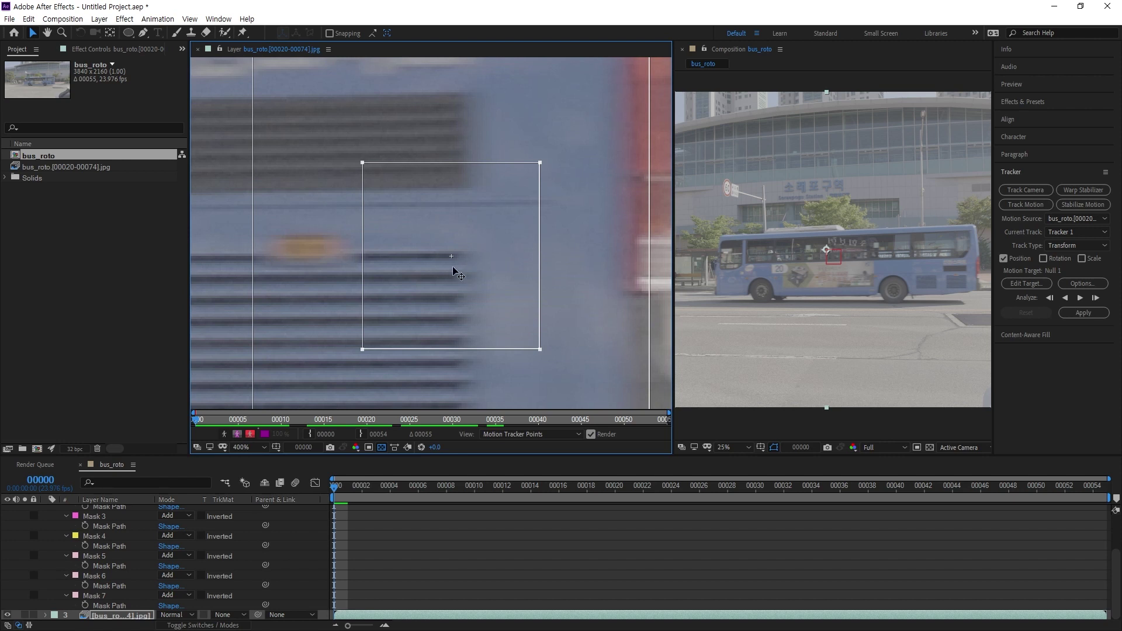
{"action": "left_click_drag", "start_coordinate": [453, 267], "coordinate": [495, 316]}
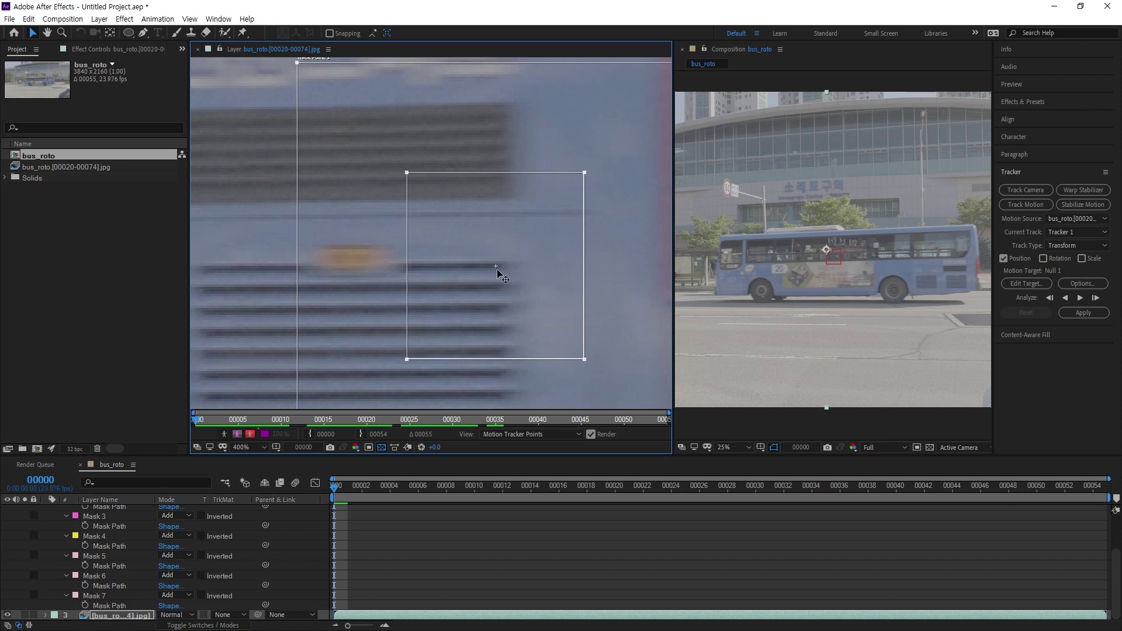
{"action": "left_click_drag", "start_coordinate": [503, 275], "coordinate": [518, 254]}
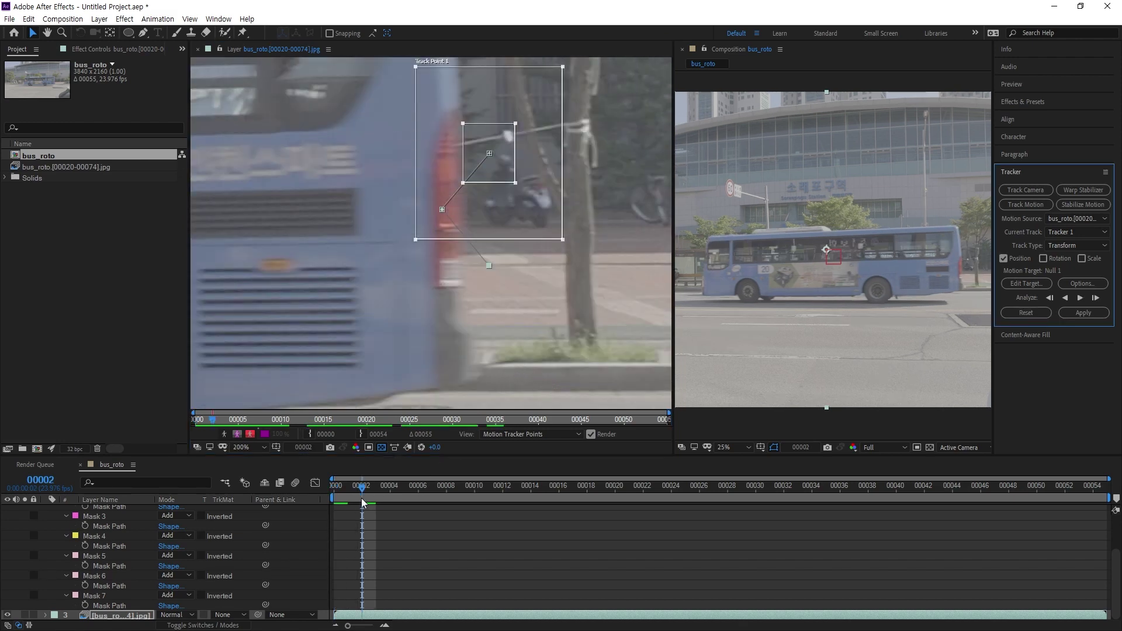
- Correct Track Point 1 frame by frame up to frame 4 so it stays on the corner of the rear vent
{"action": "key", "text": "Home"}
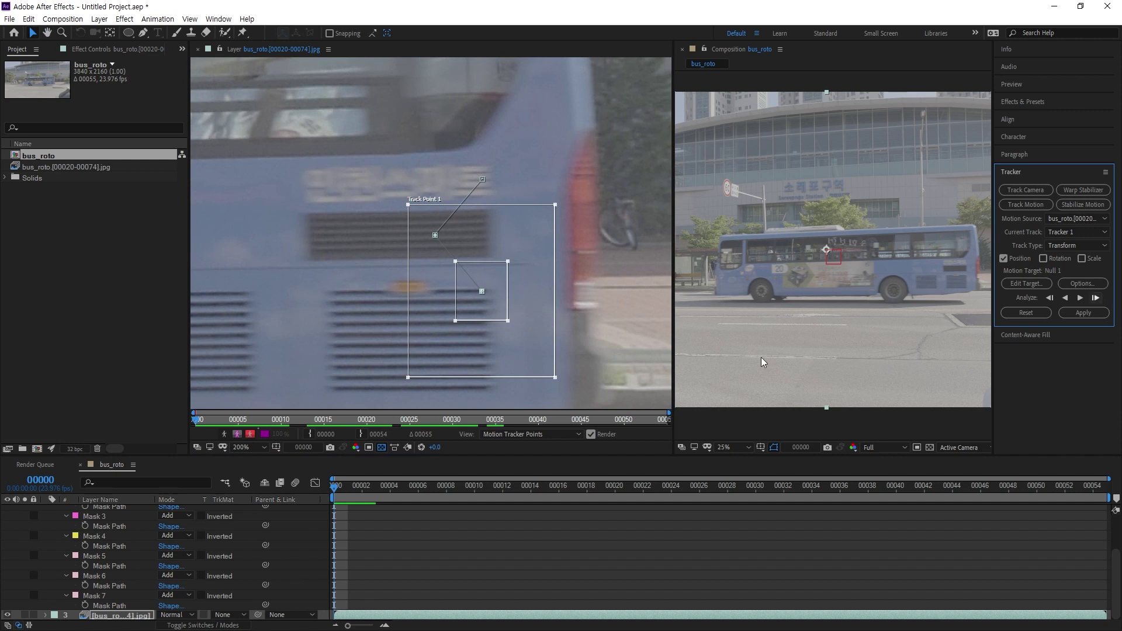
{"action": "key", "text": "Page_Down"}
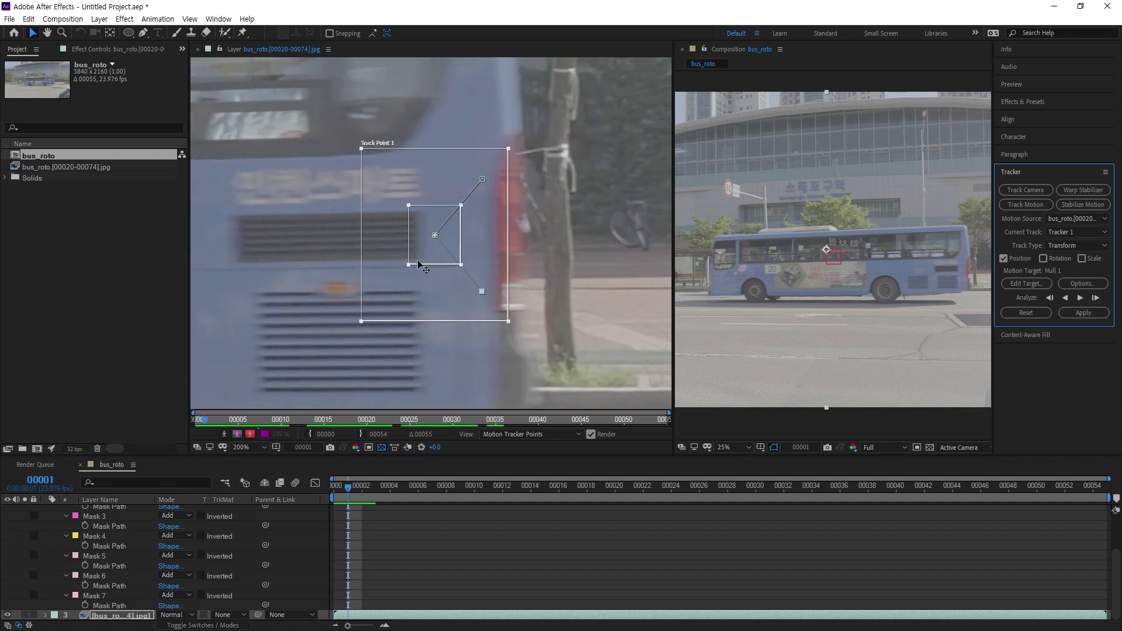
{"action": "left_click", "coordinate": [434, 237]}
{"action": "key", "text": "Page_Down"}
{"action": "left_click_drag", "start_coordinate": [554, 300], "coordinate": [422, 310]}
{"action": "key", "text": "Page_Down"}
{"action": "key", "text": "Page_Down"}
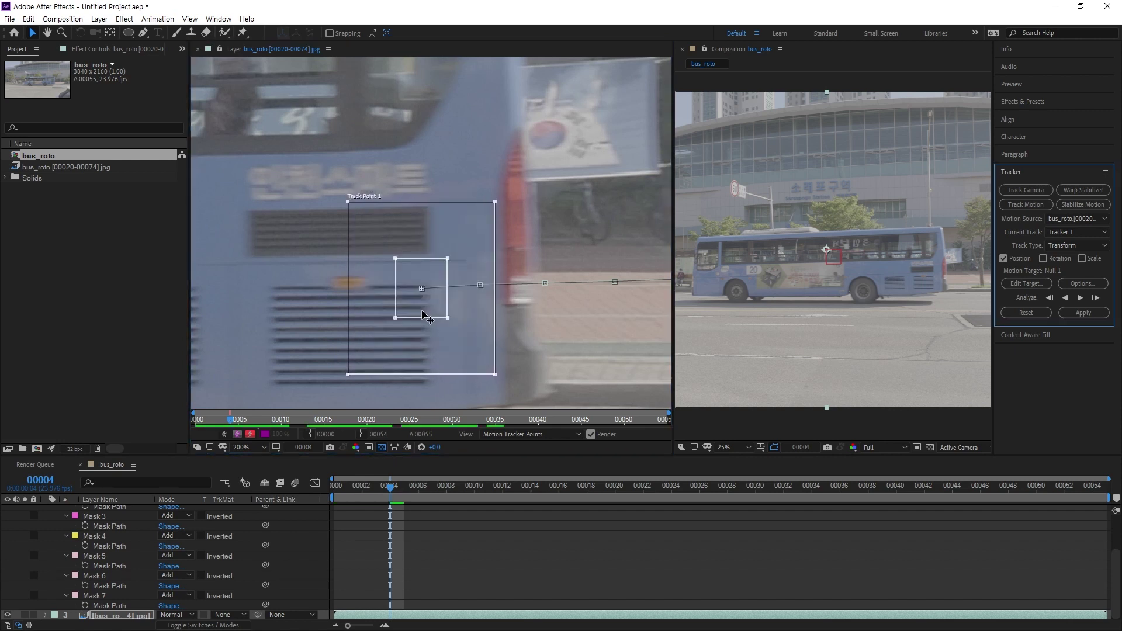
{"action": "left_click_drag", "start_coordinate": [349, 375], "coordinate": [458, 321]}
{"action": "key", "text": "space"}
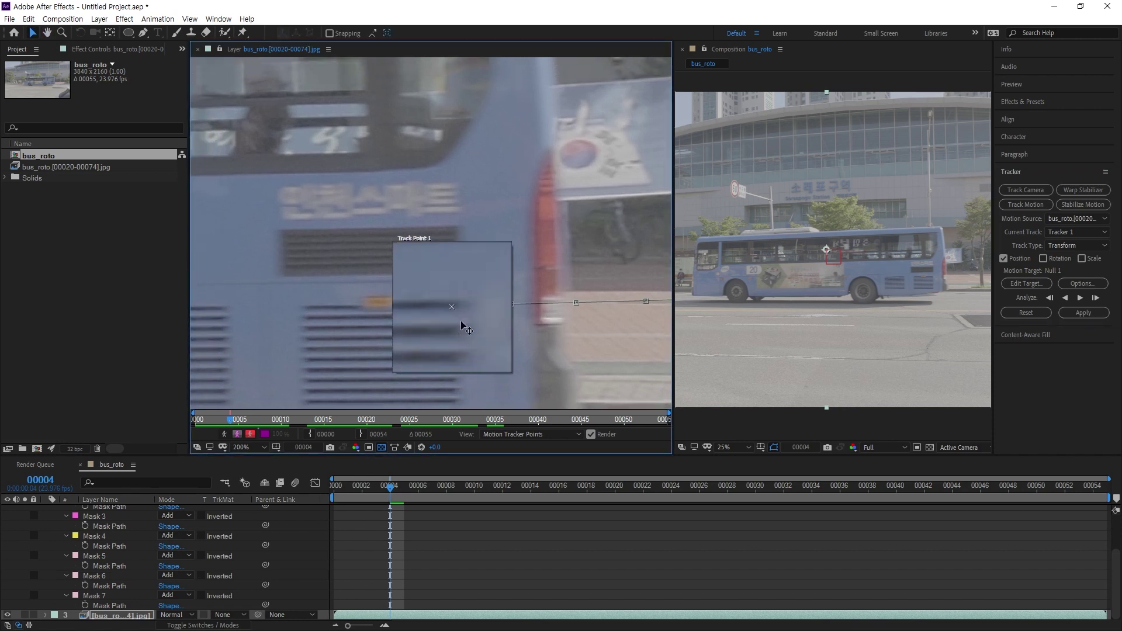
- Analyze the track forward from frame 4 and stop it at frame 18
{"action": "left_click", "coordinate": [1080, 298]}
{"action": "left_click", "coordinate": [1090, 298]}
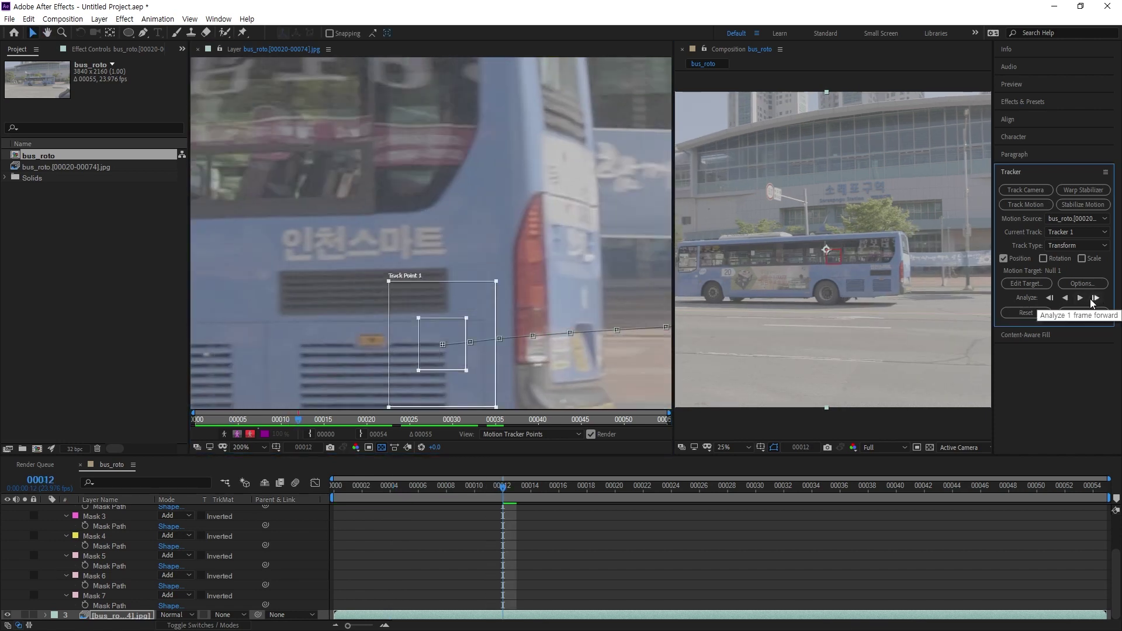
{"action": "left_click", "coordinate": [1081, 298]}
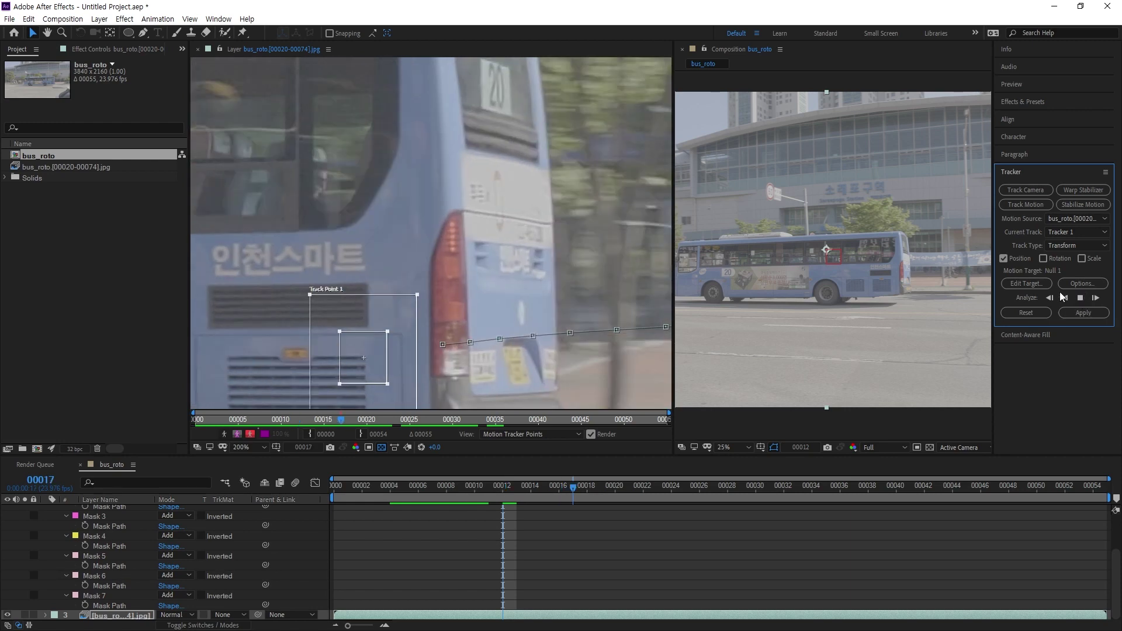
{"action": "left_click", "coordinate": [909, 335]}
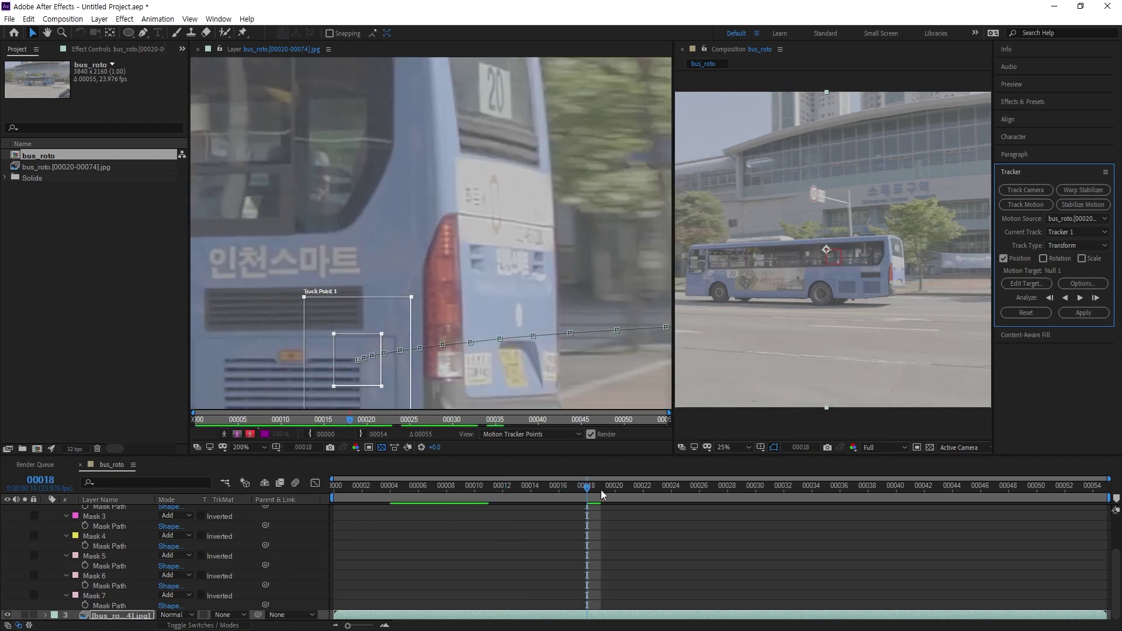
- Inspect the track point's path at frame 19 and end the work area there
{"action": "mouse_move", "coordinate": [591, 489]}
{"action": "left_mouse_down"}
{"action": "mouse_move", "coordinate": [466, 510]}
{"action": "mouse_move", "coordinate": [601, 508]}
{"action": "left_mouse_up"}
{"action": "left_click_drag", "start_coordinate": [491, 408], "coordinate": [516, 307]}
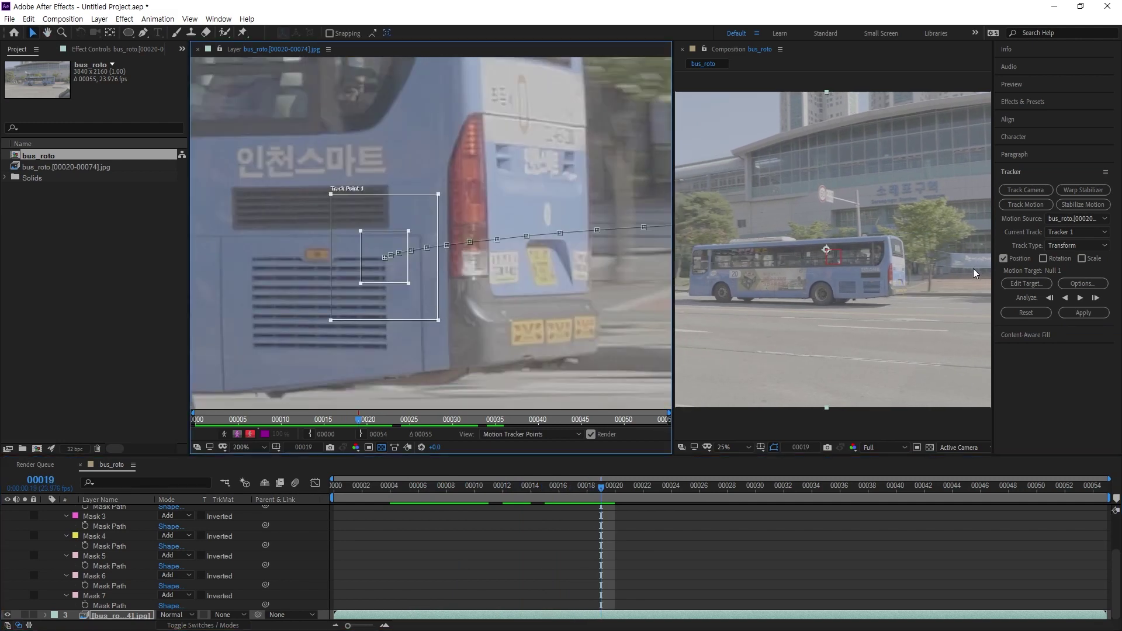
{"action": "left_click_drag", "start_coordinate": [393, 291], "coordinate": [514, 298]}
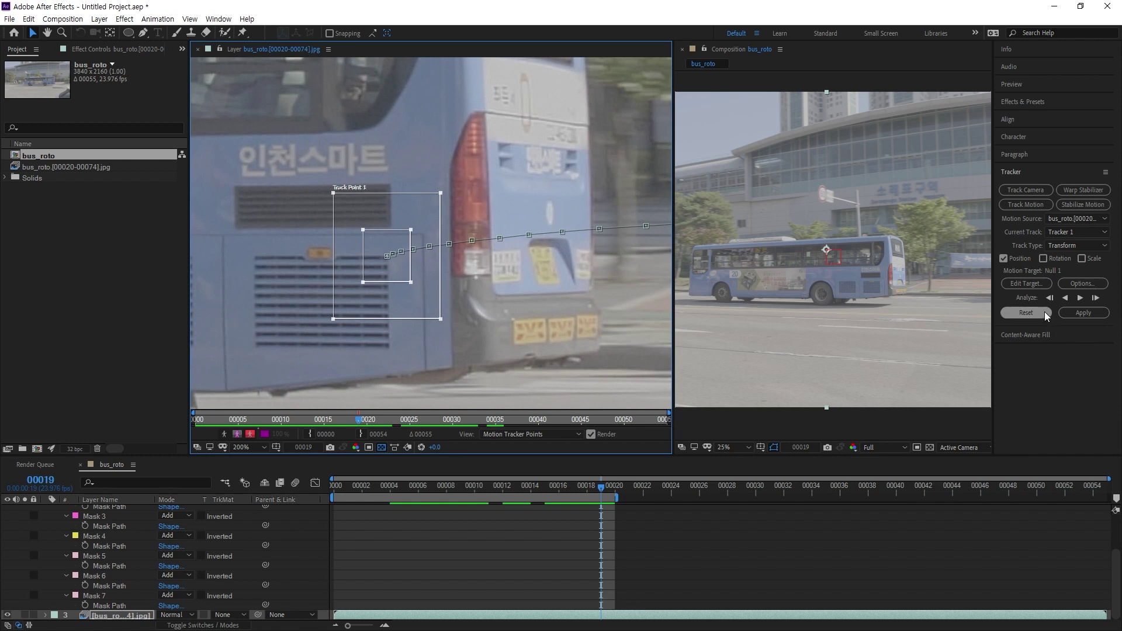
- Check that the motion target is Null 1 and apply the tracked motion to it
{"action": "left_click", "coordinate": [1043, 286]}
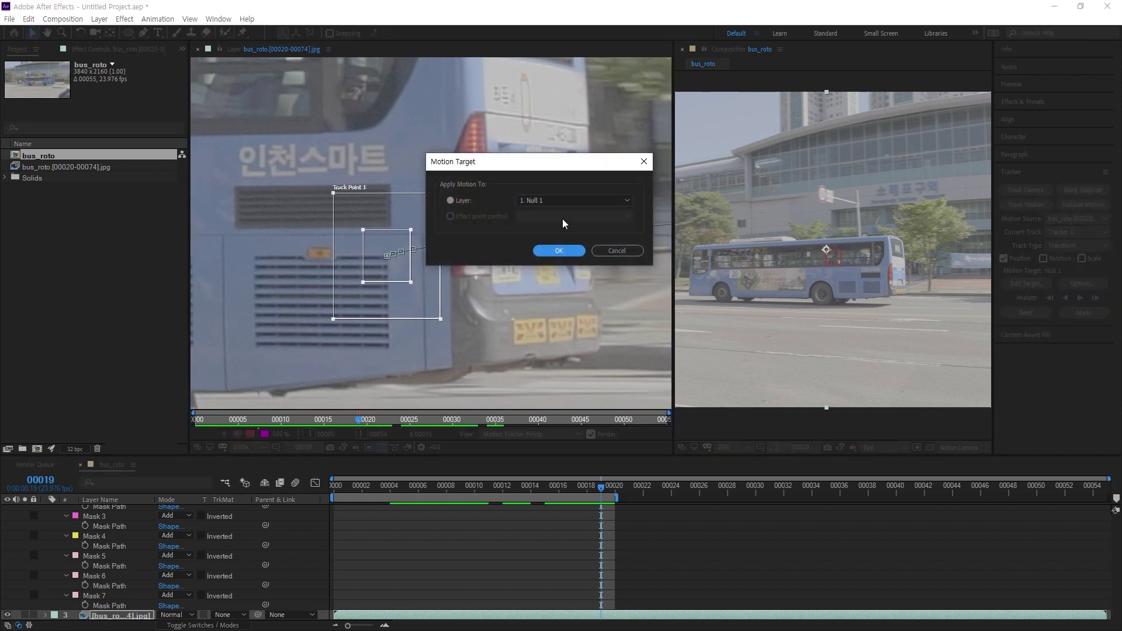
{"action": "left_click", "coordinate": [574, 199]}
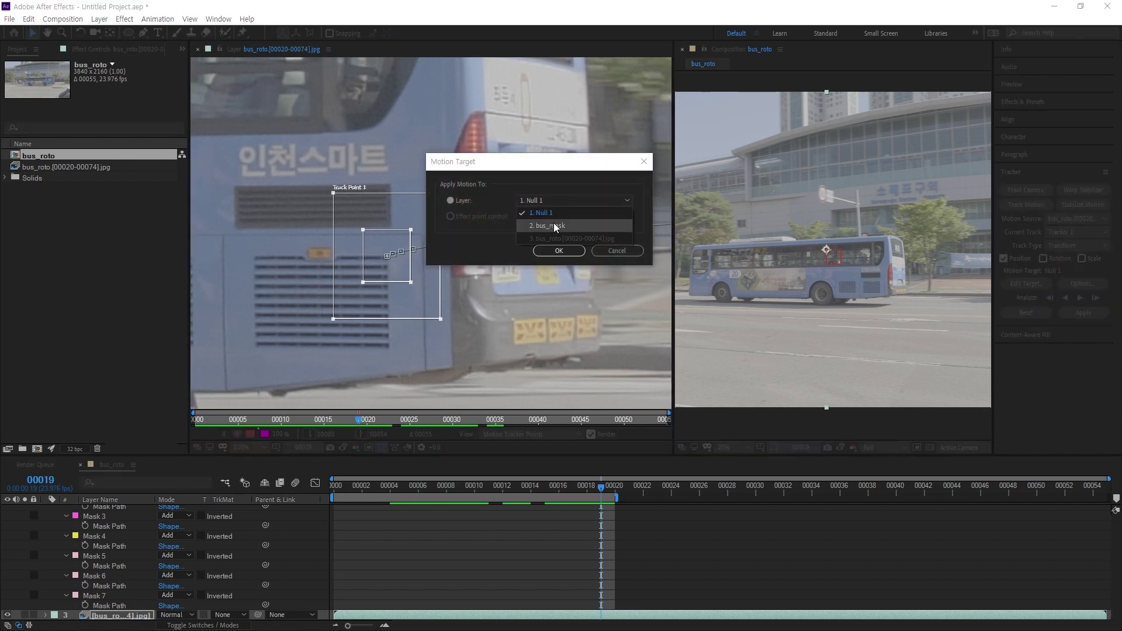
{"action": "key", "text": "Escape"}
{"action": "key", "text": "Escape"}
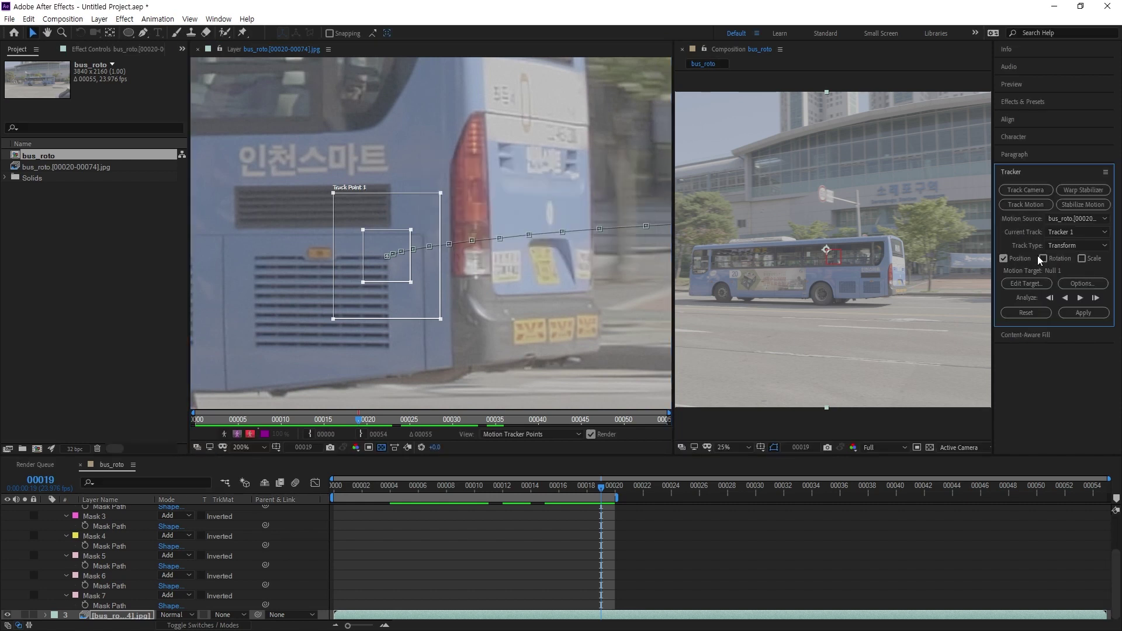
{"action": "left_click", "coordinate": [1083, 313]}
{"action": "key", "text": "Return"}
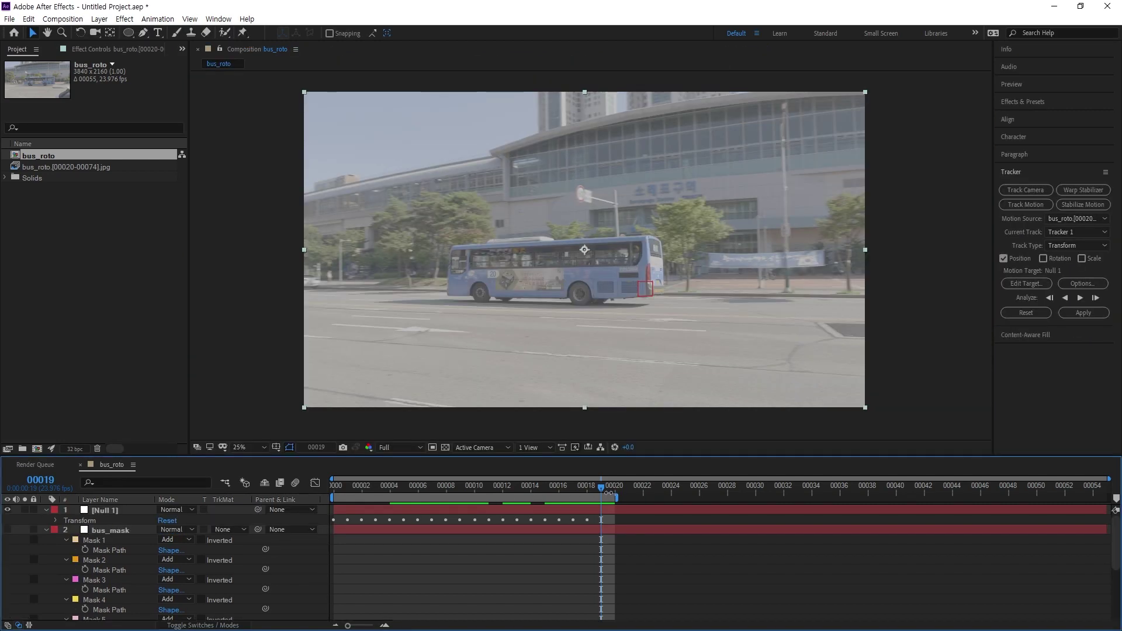
- At frame 0, parent the bus_mask layer to Null 1 and enable Mask Path keyframing for all its masks
{"action": "left_click_drag", "start_coordinate": [539, 498], "coordinate": [334, 497]}
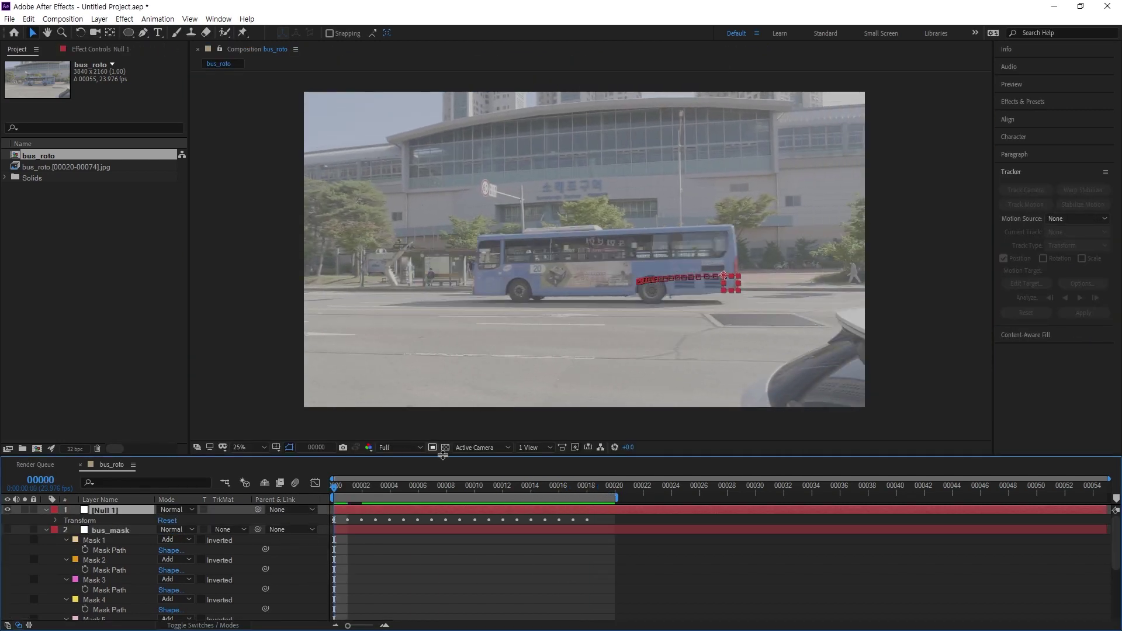
{"action": "left_click", "coordinate": [410, 528]}
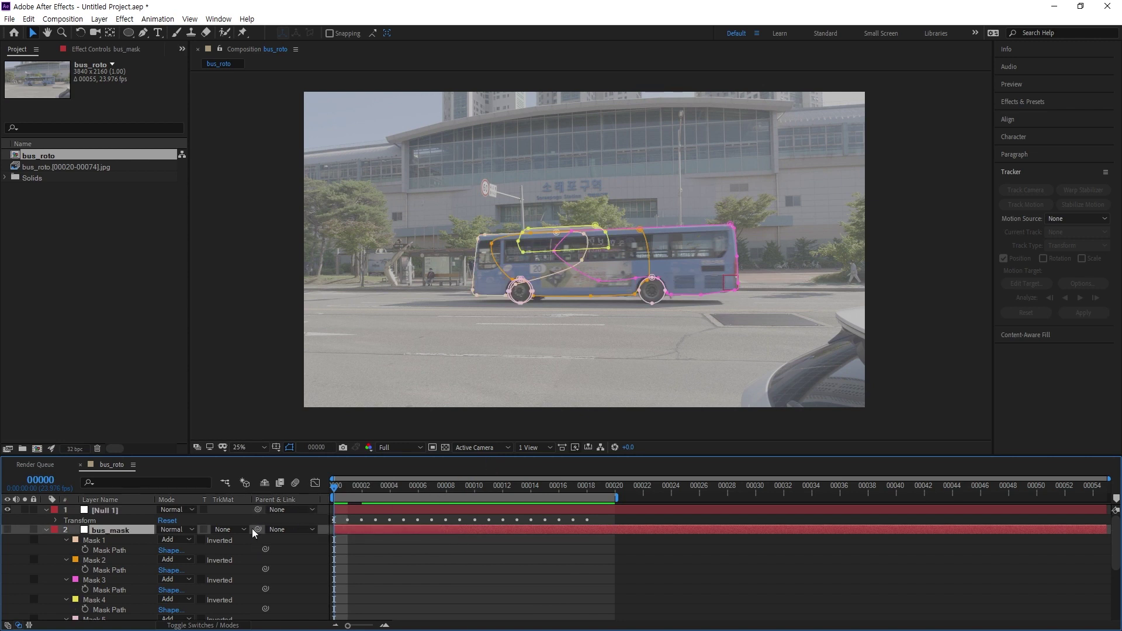
{"action": "left_click_drag", "start_coordinate": [258, 530], "coordinate": [111, 511]}
{"action": "left_click", "coordinate": [356, 492]}
{"action": "left_click_drag", "start_coordinate": [356, 493], "coordinate": [587, 498]}
{"action": "left_click", "coordinate": [85, 539]}
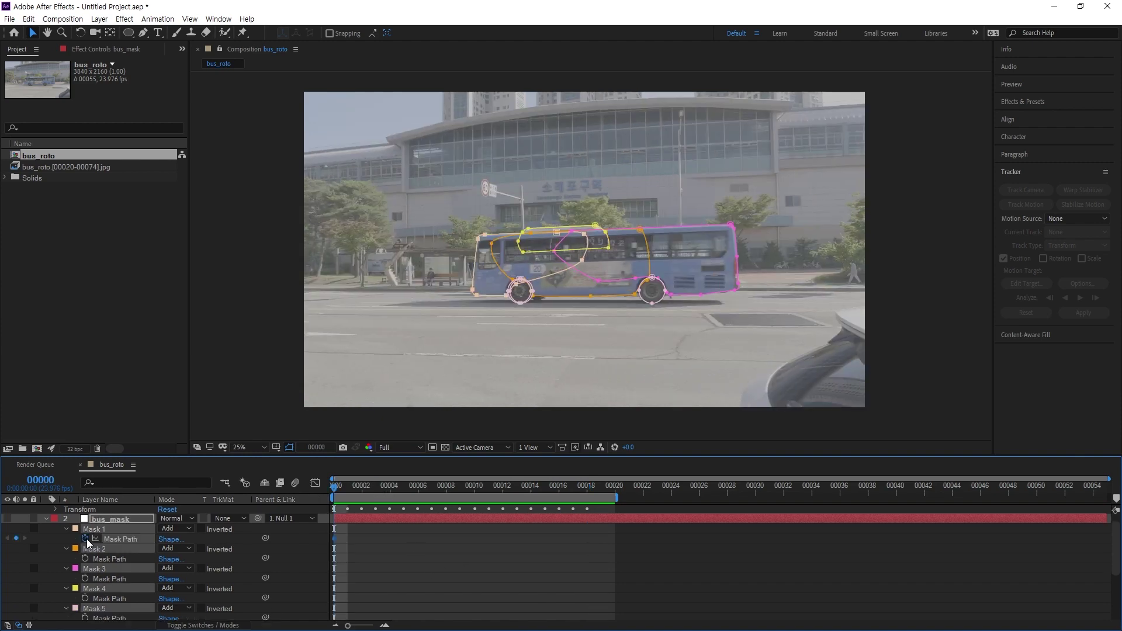
- At frame 18, shift all bus masks together so the rear mask's edge lines up with the rear of the bus
{"action": "left_click_drag", "start_coordinate": [356, 489], "coordinate": [586, 498]}
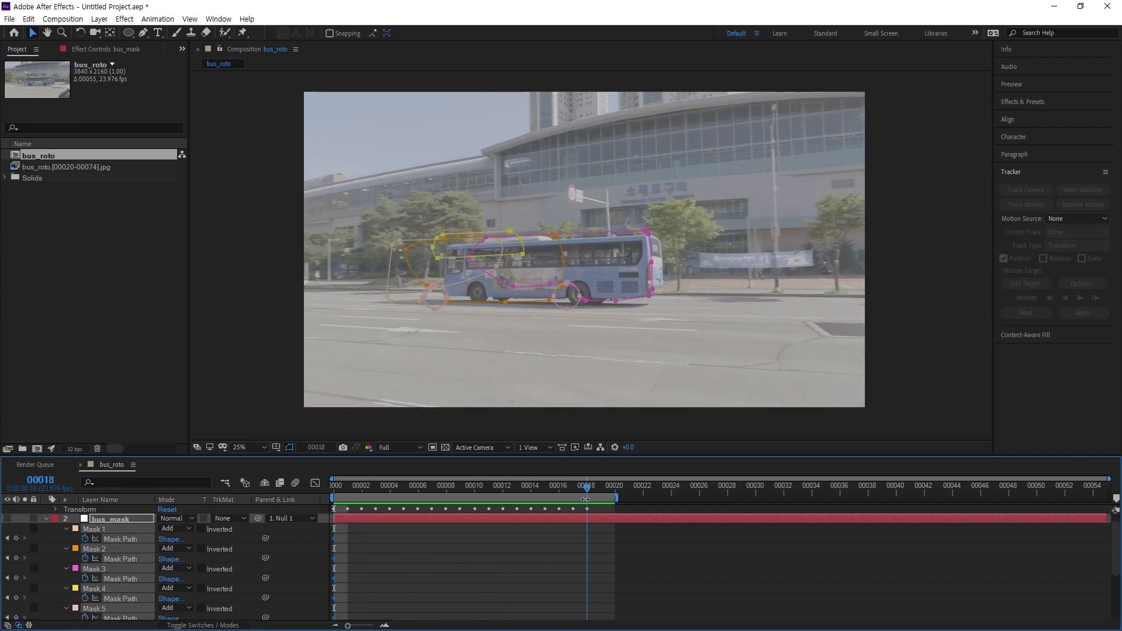
{"action": "key", "text": "period"}
{"action": "left_click_drag", "start_coordinate": [447, 341], "coordinate": [525, 306]}
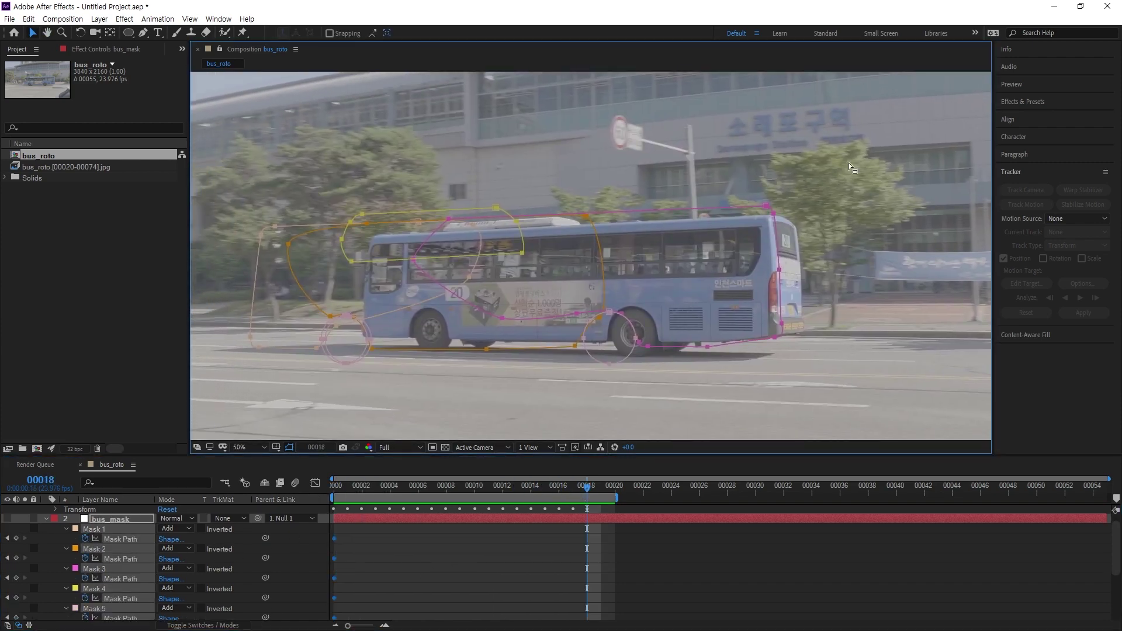
{"action": "left_click_drag", "start_coordinate": [849, 162], "coordinate": [166, 466]}
{"action": "left_click_drag", "start_coordinate": [639, 353], "coordinate": [686, 309]}
{"action": "left_click_drag", "start_coordinate": [819, 294], "coordinate": [813, 294]}
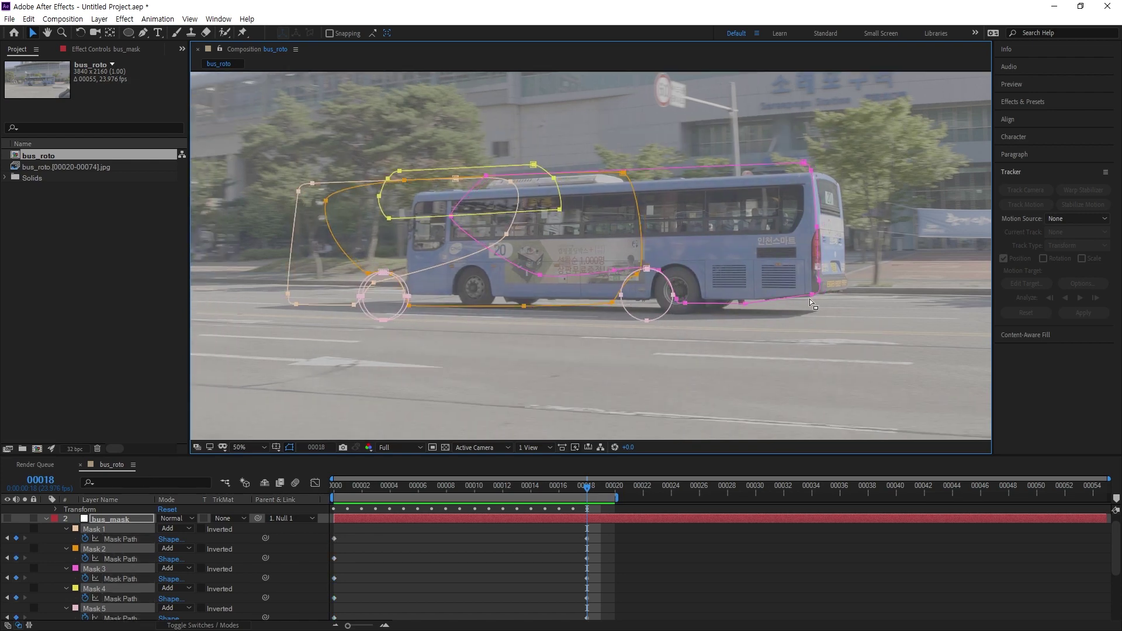
- Free-transform all masks at frame 18, scaling them down from the front so they match the bus's length and height
{"action": "key", "text": "ctrl+t"}
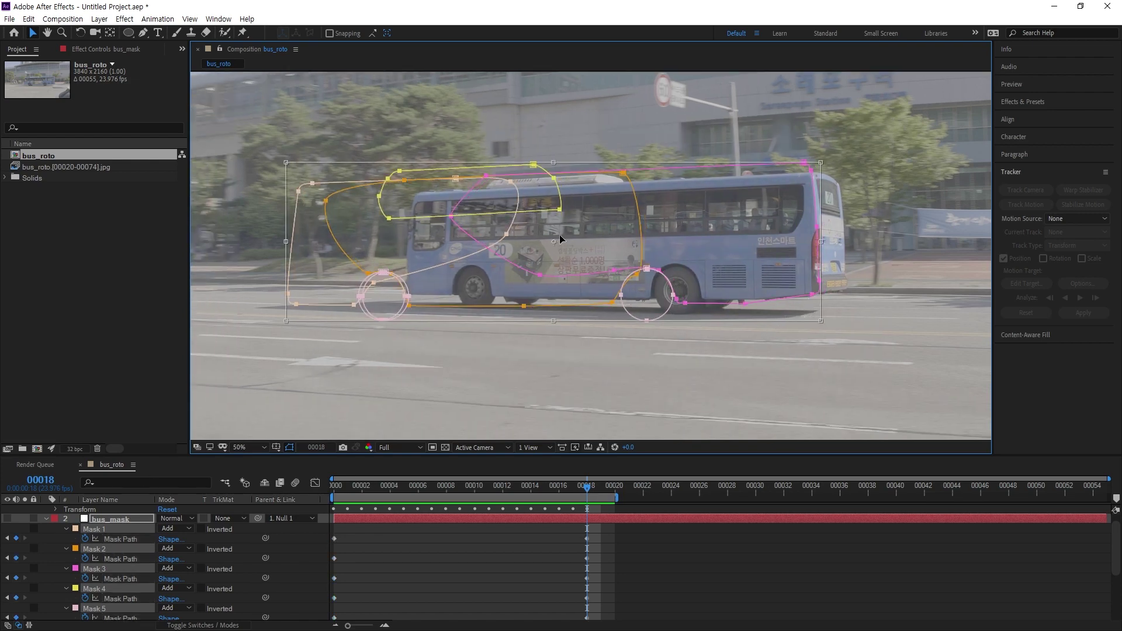
{"action": "left_click_drag", "start_coordinate": [554, 242], "coordinate": [609, 255]}
{"action": "left_click_drag", "start_coordinate": [289, 163], "coordinate": [387, 183]}
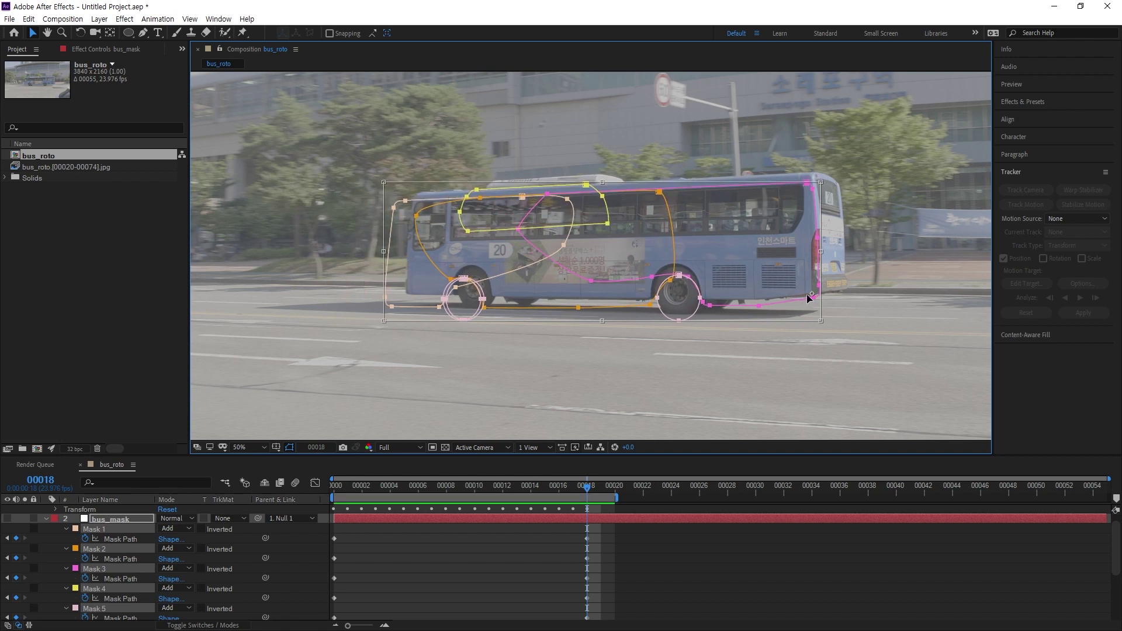
{"action": "left_click_drag", "start_coordinate": [383, 183], "coordinate": [404, 173]}
{"action": "left_click_drag", "start_coordinate": [534, 220], "coordinate": [465, 265]}
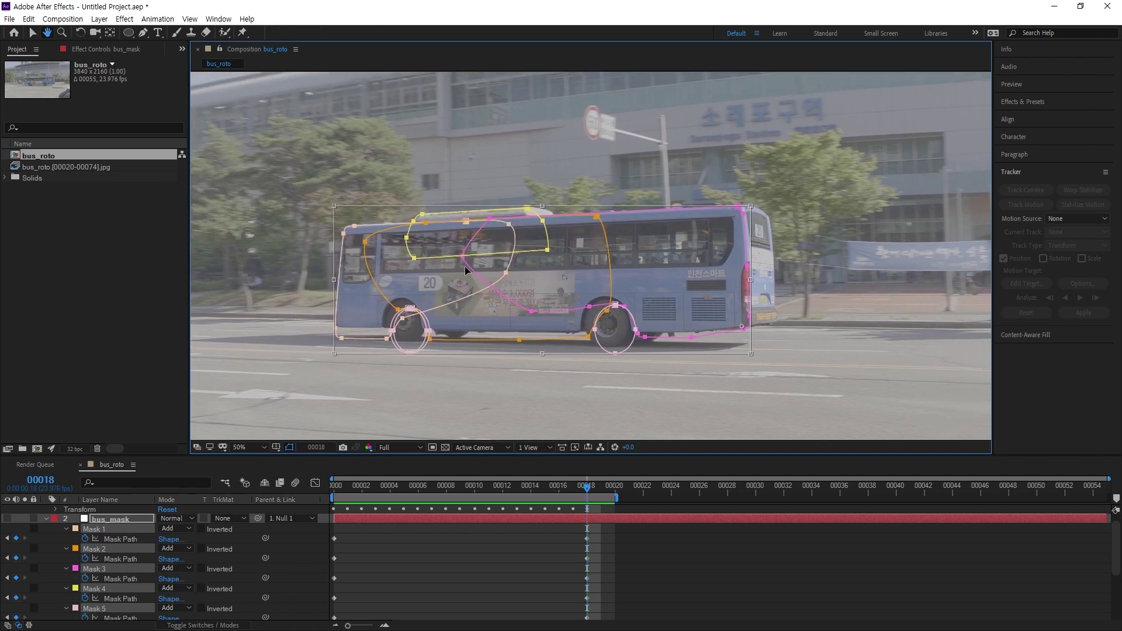
{"action": "left_click_drag", "start_coordinate": [636, 361], "coordinate": [613, 352]}
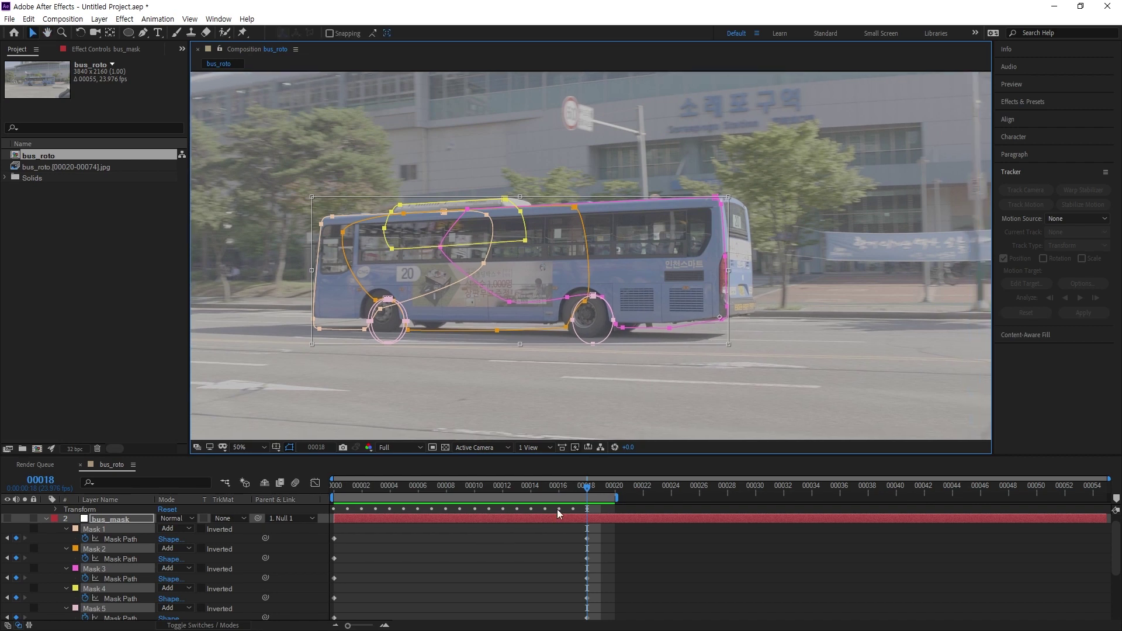
{"action": "key", "text": "Return"}
- At frame 18, shift the lower mask points up and toward the bus's front, and free-transform them to fit the underside and wheels
{"action": "left_click_drag", "start_coordinate": [293, 383], "coordinate": [723, 280]}
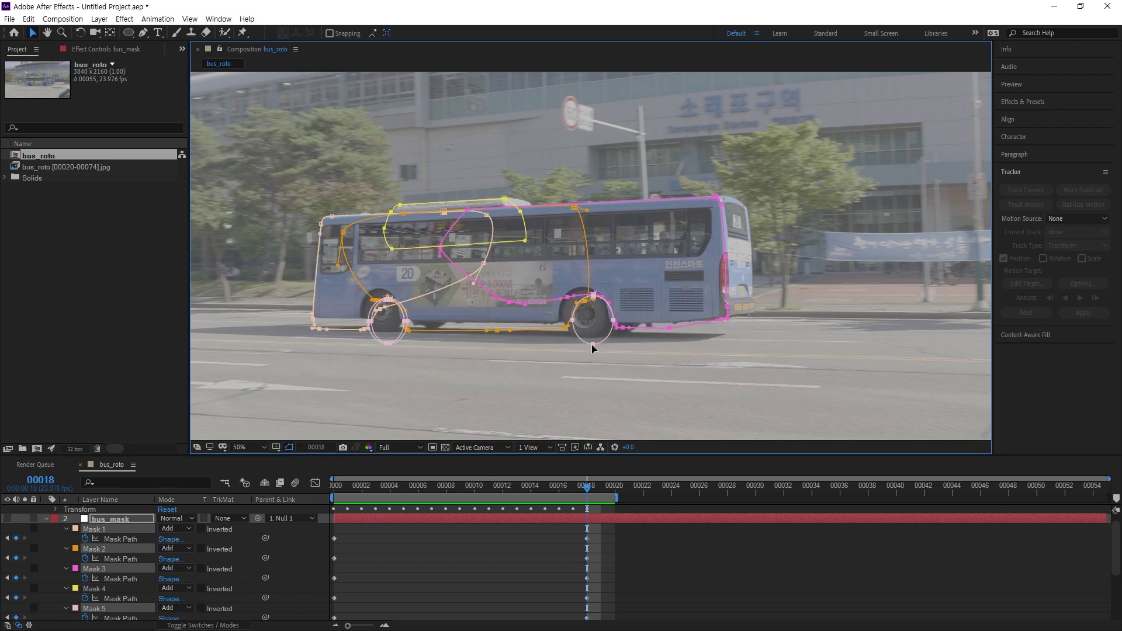
{"action": "left_click_drag", "start_coordinate": [592, 349], "coordinate": [591, 344]}
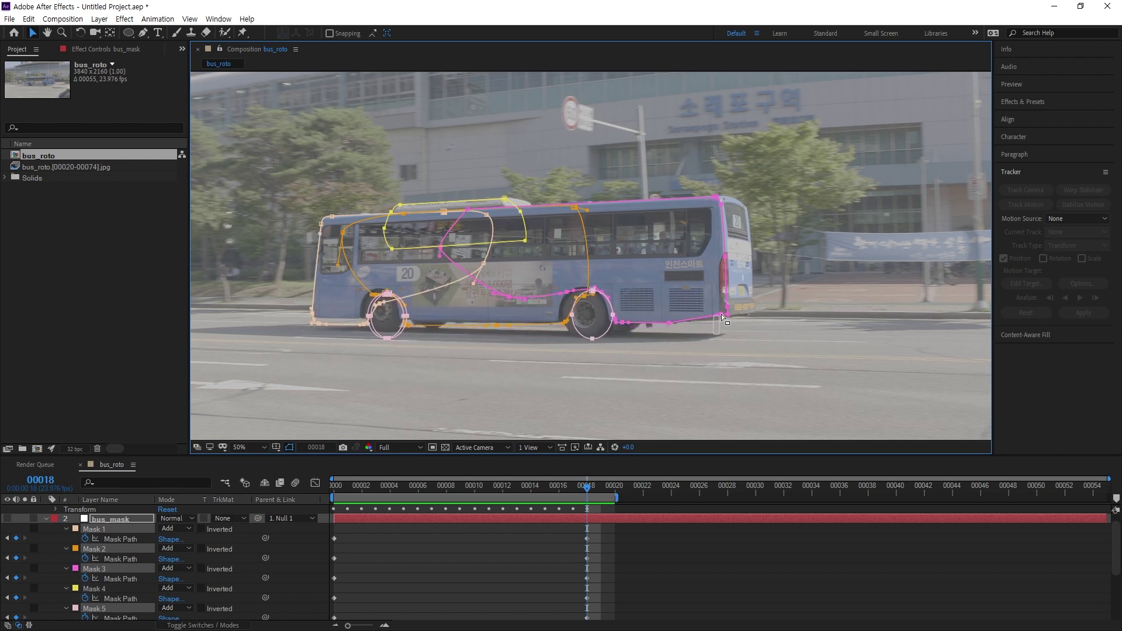
{"action": "left_click_drag", "start_coordinate": [345, 384], "coordinate": [675, 272]}
{"action": "left_click_drag", "start_coordinate": [670, 325], "coordinate": [320, 280]}
{"action": "key", "text": "ctrl+t"}
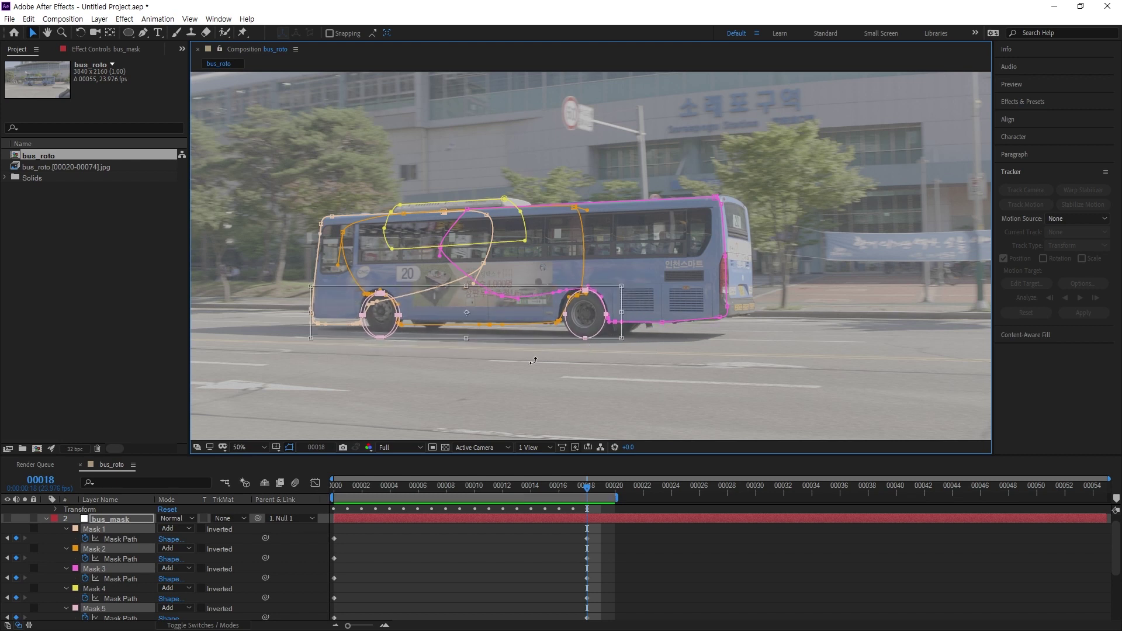
{"action": "left_click_drag", "start_coordinate": [467, 312], "coordinate": [478, 314]}
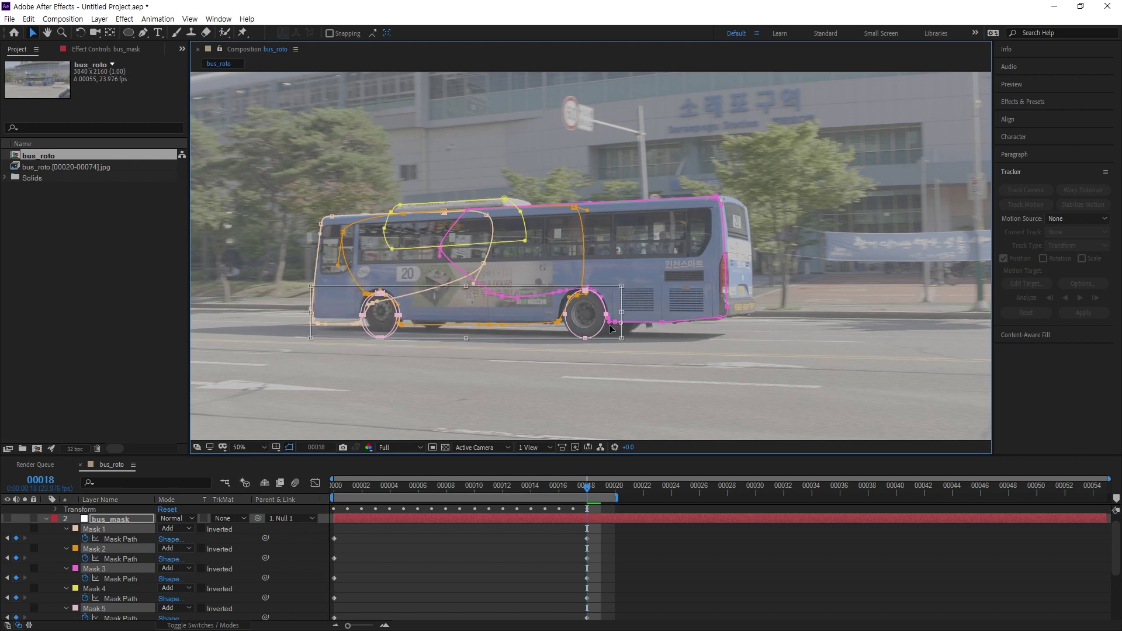
{"action": "left_click_drag", "start_coordinate": [304, 341], "coordinate": [340, 312]}
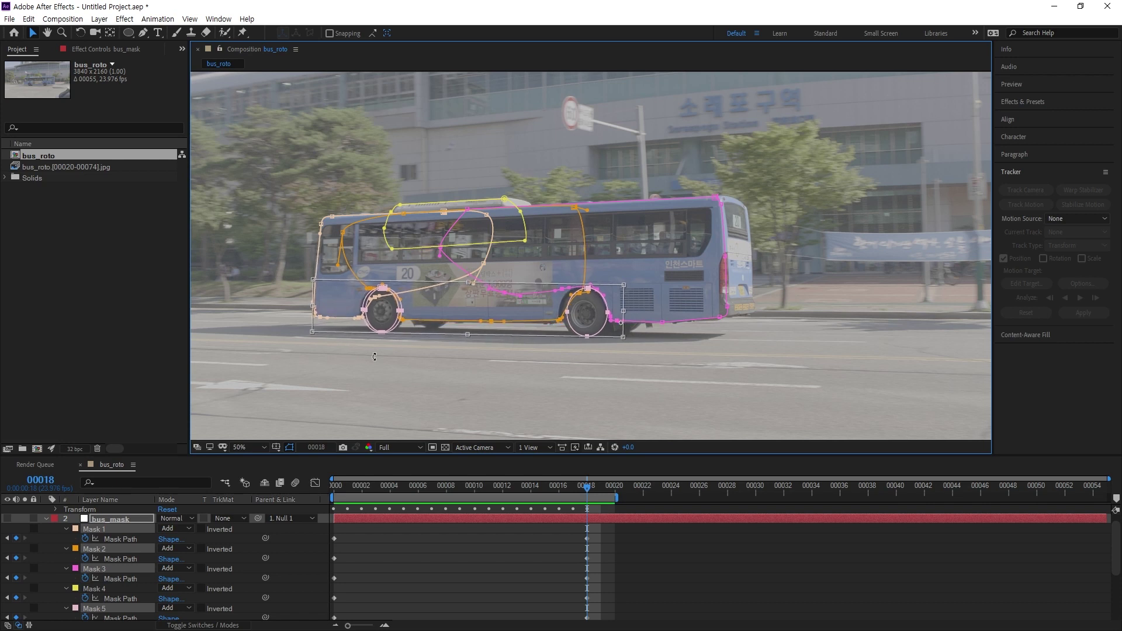
- At frame 18, fit the rear wheel mask to its wheel and refine the neighbouring lower points of Mask 2
{"action": "left_click", "coordinate": [561, 344]}
{"action": "left_click_drag", "start_coordinate": [562, 314], "coordinate": [597, 278]}
{"action": "left_click_drag", "start_coordinate": [586, 338], "coordinate": [579, 340]}
{"action": "left_click", "coordinate": [557, 323]}
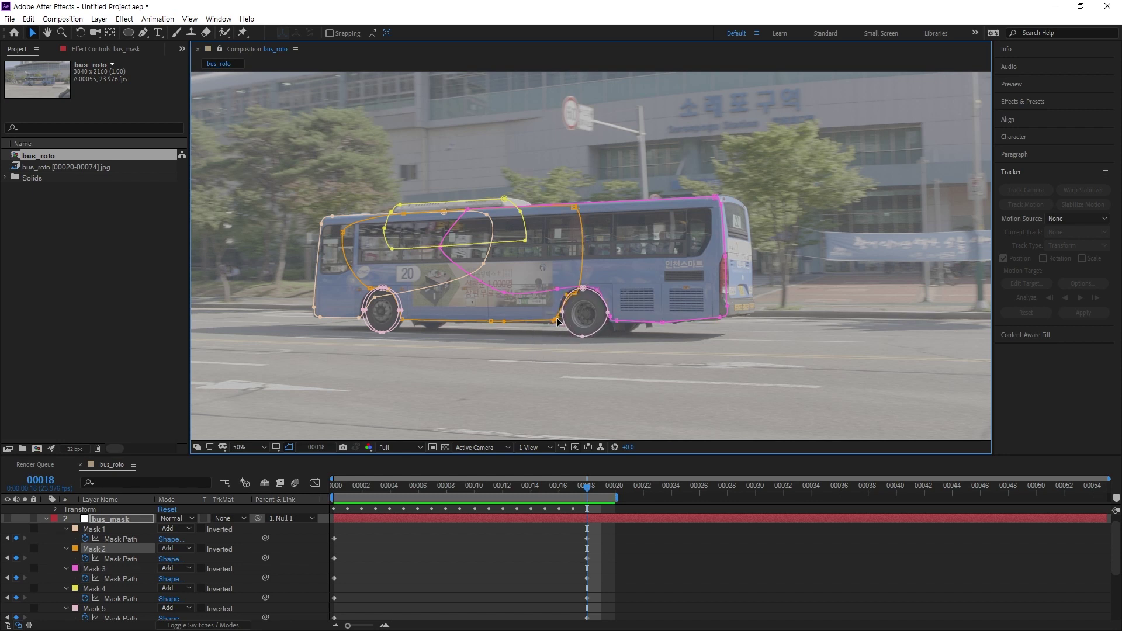
{"action": "left_click_drag", "start_coordinate": [557, 322], "coordinate": [586, 336]}
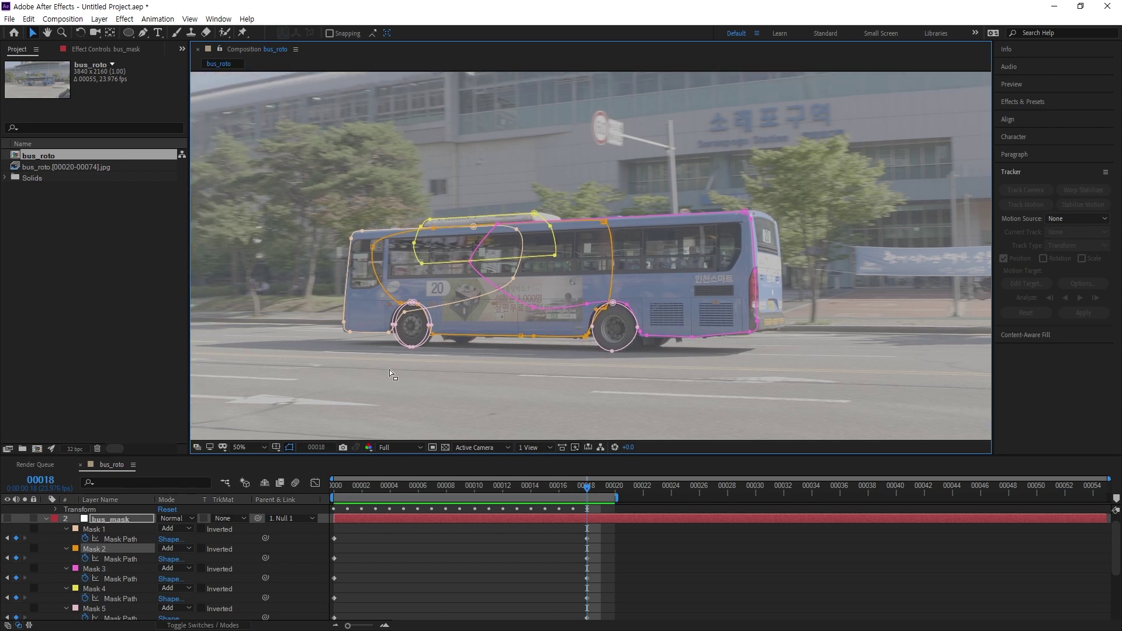
{"action": "left_click_drag", "start_coordinate": [385, 356], "coordinate": [433, 299]}
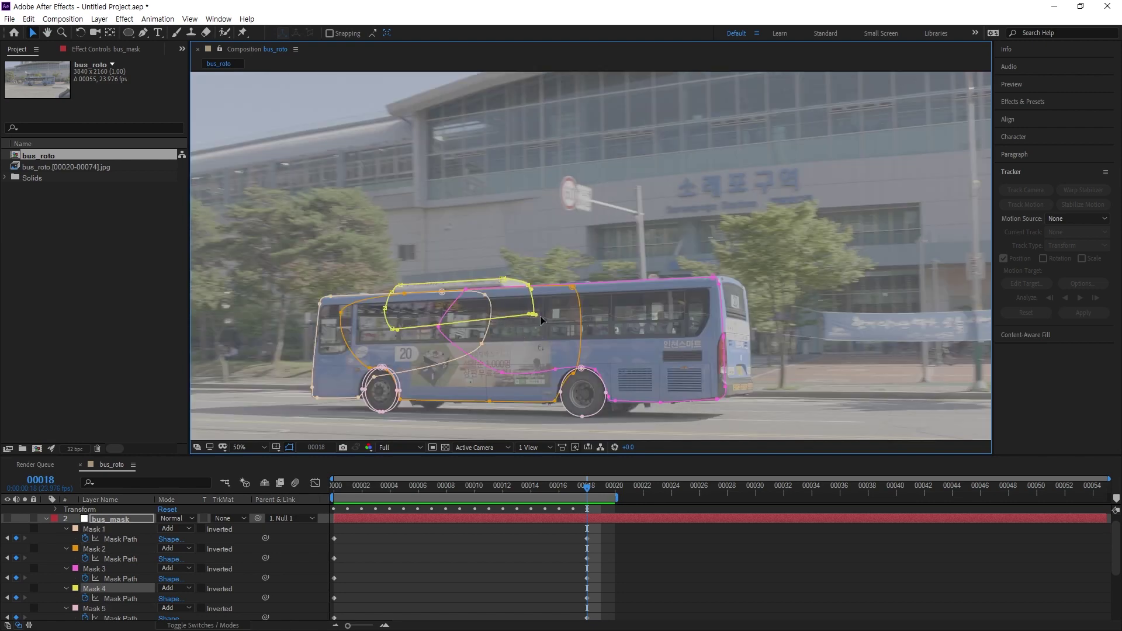
- Refine Mask 4's points at frame 18 to follow the rear end of the rooftop unit
{"action": "left_click_drag", "start_coordinate": [534, 314], "coordinate": [526, 341]}
{"action": "scroll", "coordinate": [514, 341], "scroll_direction": "up", "scroll_amount": 1}
{"action": "left_click_drag", "start_coordinate": [468, 367], "coordinate": [425, 365]}
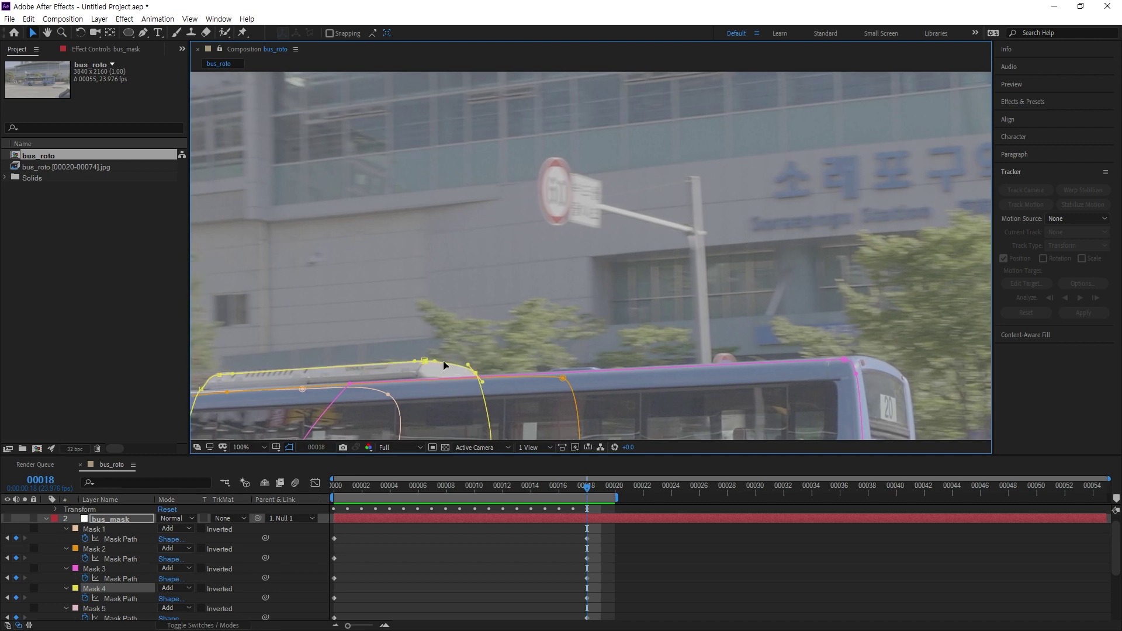
{"action": "scroll", "coordinate": [558, 307], "scroll_direction": "down", "scroll_amount": 2}
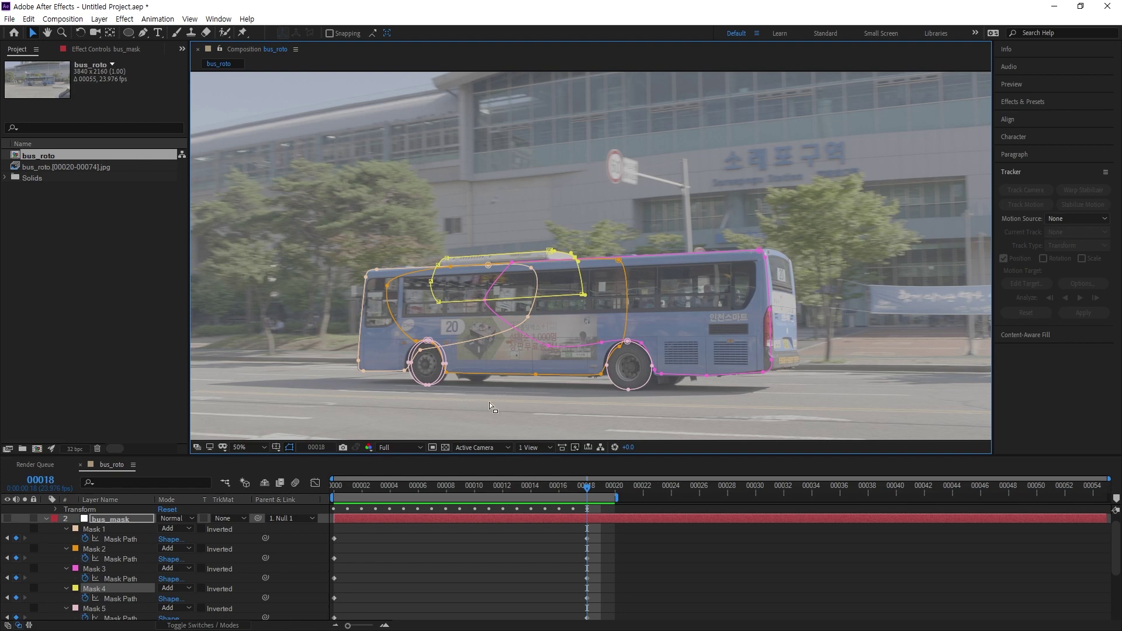
- At frame 14, select all the bus masks and add Mask Path keyframes where they are missing
{"action": "key", "text": "Page_Up"}
{"action": "key", "text": "Page_Up"}
{"action": "key", "text": "Page_Up"}
{"action": "key", "text": "Page_Up"}
{"action": "left_click_drag", "start_coordinate": [286, 379], "coordinate": [848, 180]}
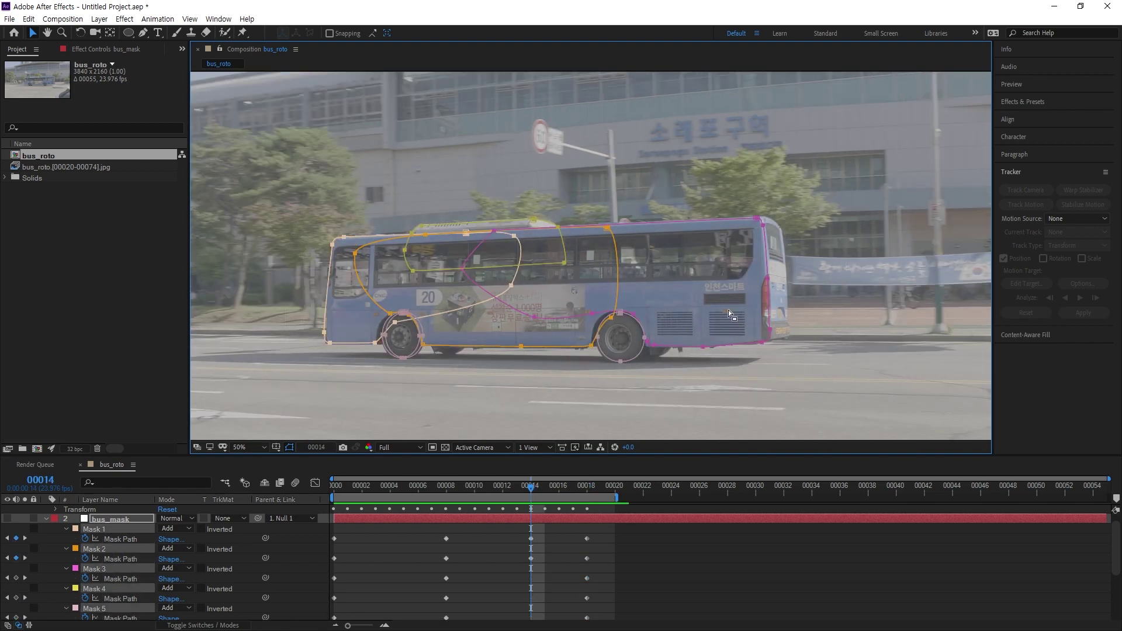
{"action": "left_click", "coordinate": [16, 578]}
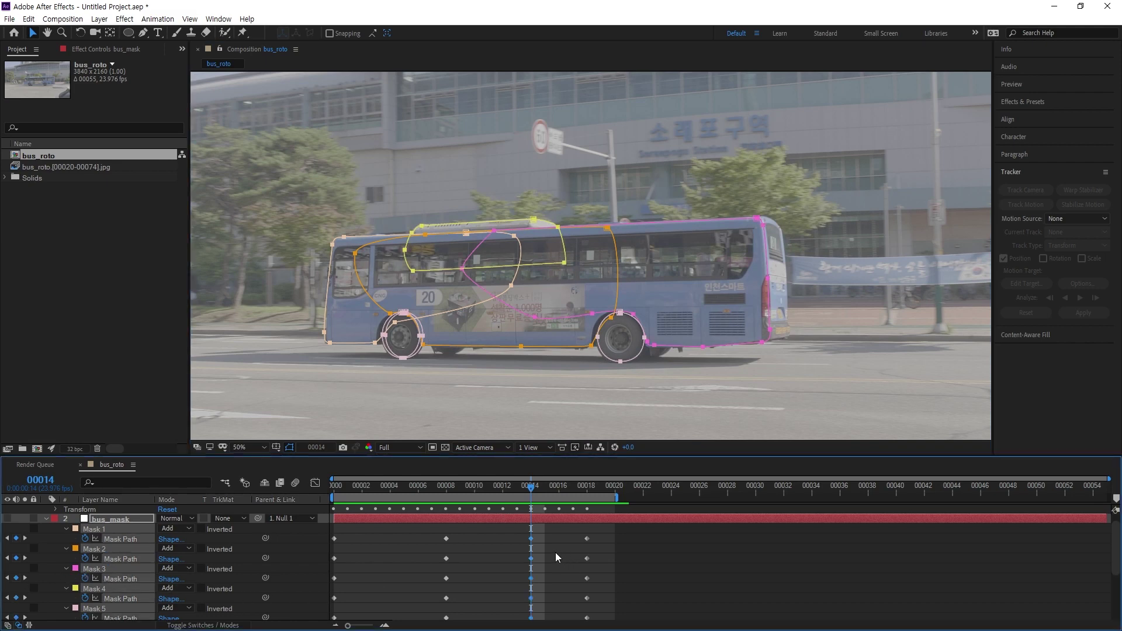
- Review the bus masks' alignment between frames 14 and 4, along with the spacing of their Mask Path keyframes
{"action": "left_click", "coordinate": [541, 510]}
{"action": "left_click_drag", "start_coordinate": [545, 493], "coordinate": [395, 519]}
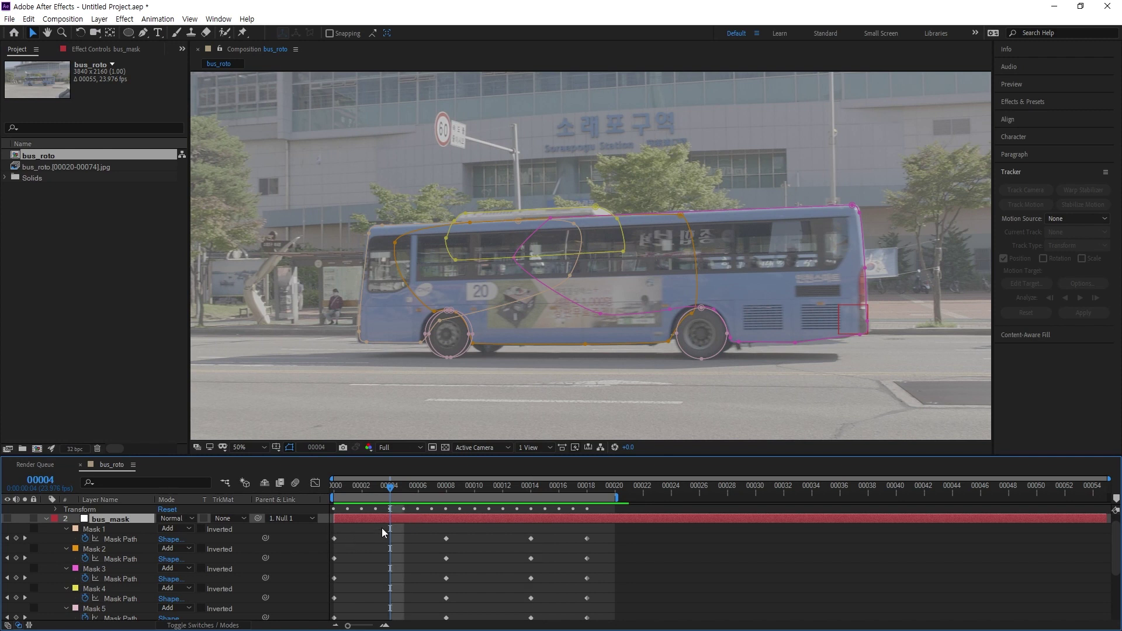
{"action": "scroll", "coordinate": [404, 529], "scroll_direction": "down", "scroll_amount": 3}
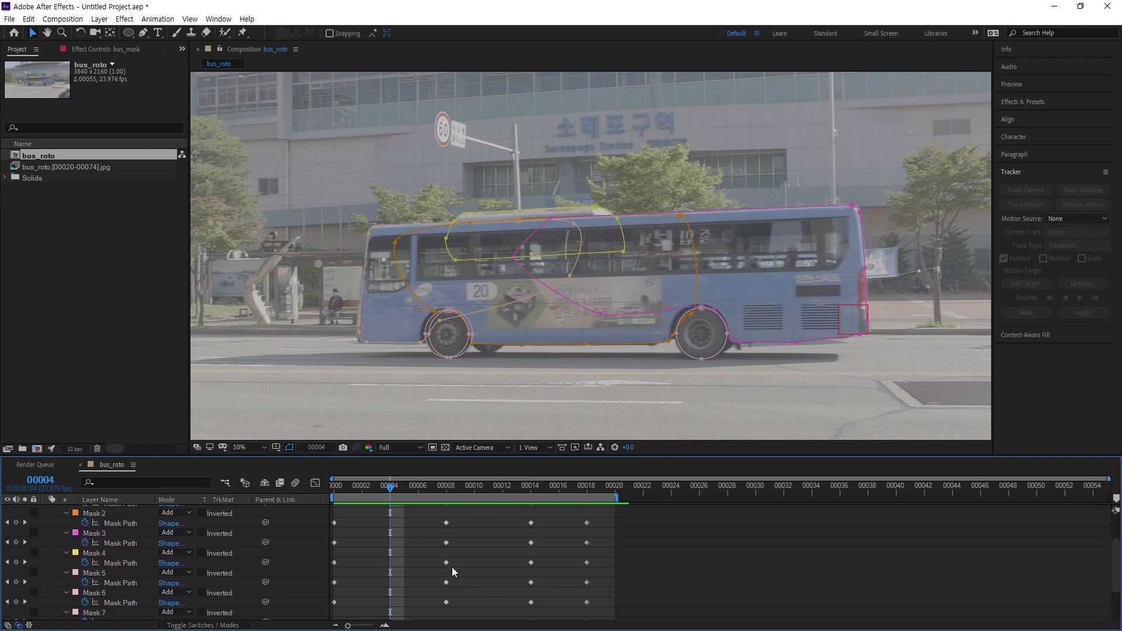
{"action": "left_click_drag", "start_coordinate": [531, 294], "coordinate": [490, 312]}
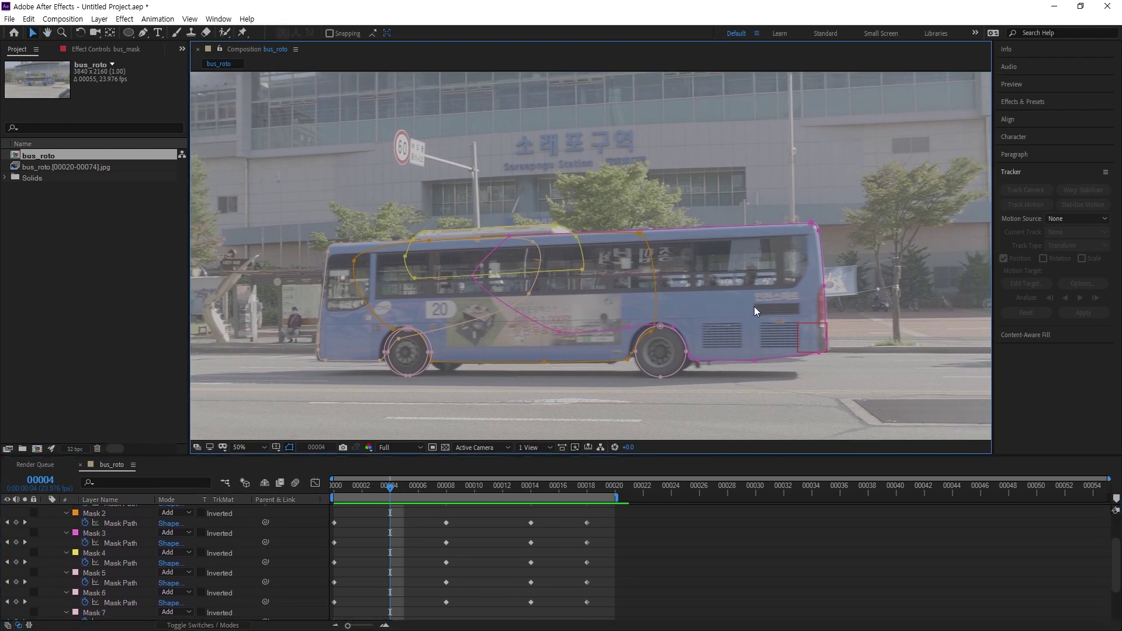
{"action": "scroll", "coordinate": [444, 558], "scroll_direction": "up", "scroll_amount": 4}
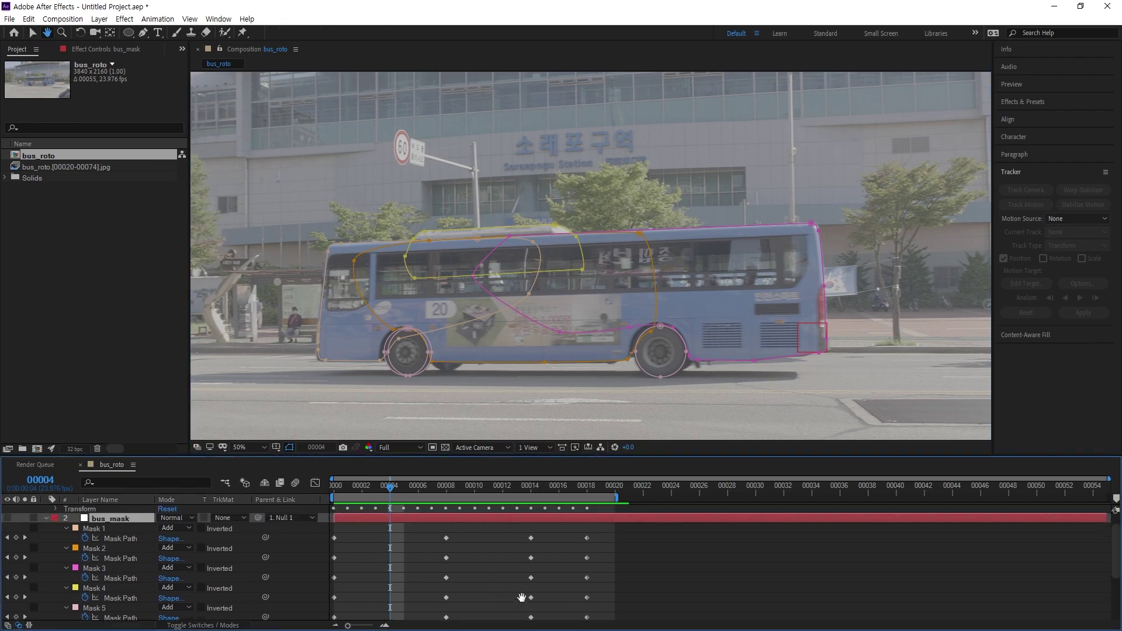
{"action": "left_click_drag", "start_coordinate": [360, 499], "coordinate": [531, 511]}
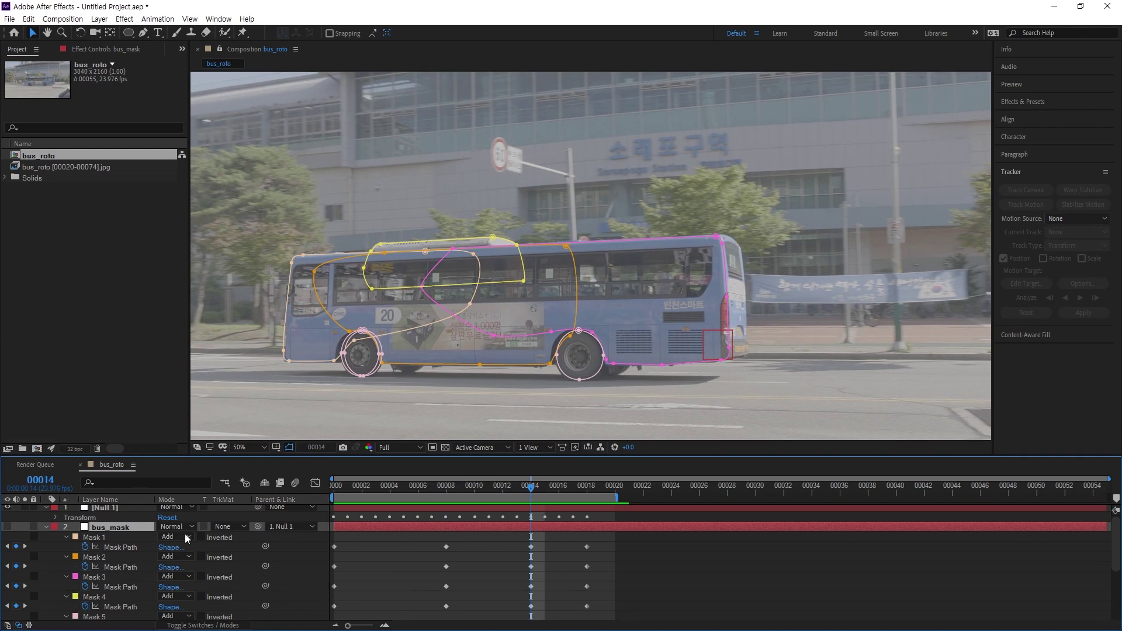
{"action": "left_click", "coordinate": [46, 507]}
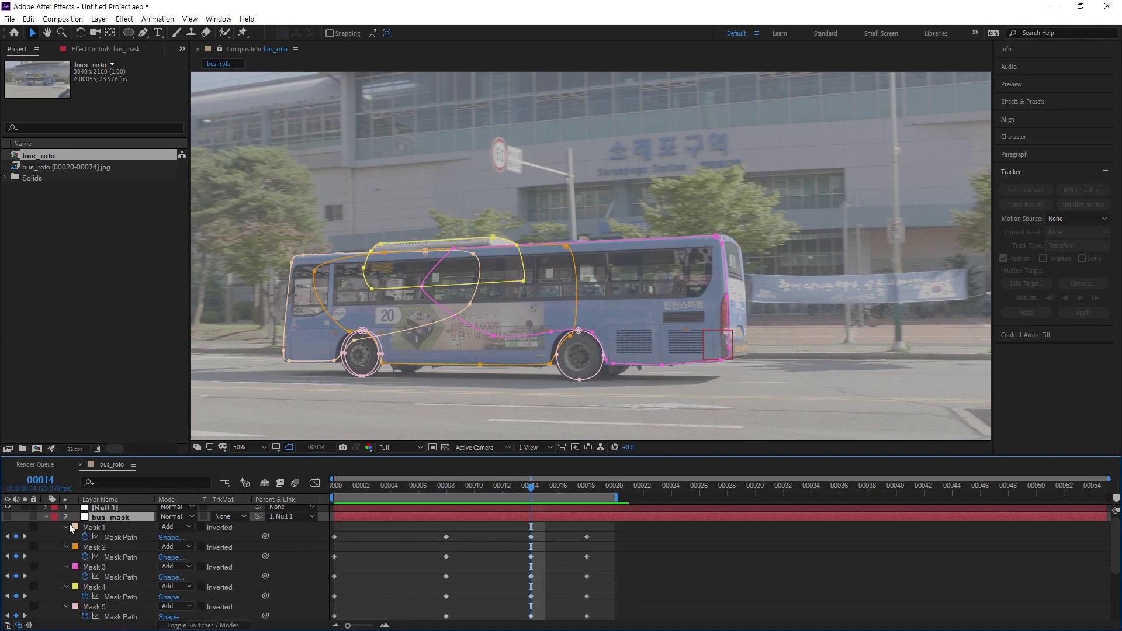
{"action": "left_click", "coordinate": [445, 495]}
{"action": "left_click_drag", "start_coordinate": [352, 489], "coordinate": [385, 526]}
{"action": "left_click_drag", "start_coordinate": [524, 550], "coordinate": [523, 509]}
{"action": "scroll", "coordinate": [523, 509], "scroll_direction": "down", "scroll_amount": 2}
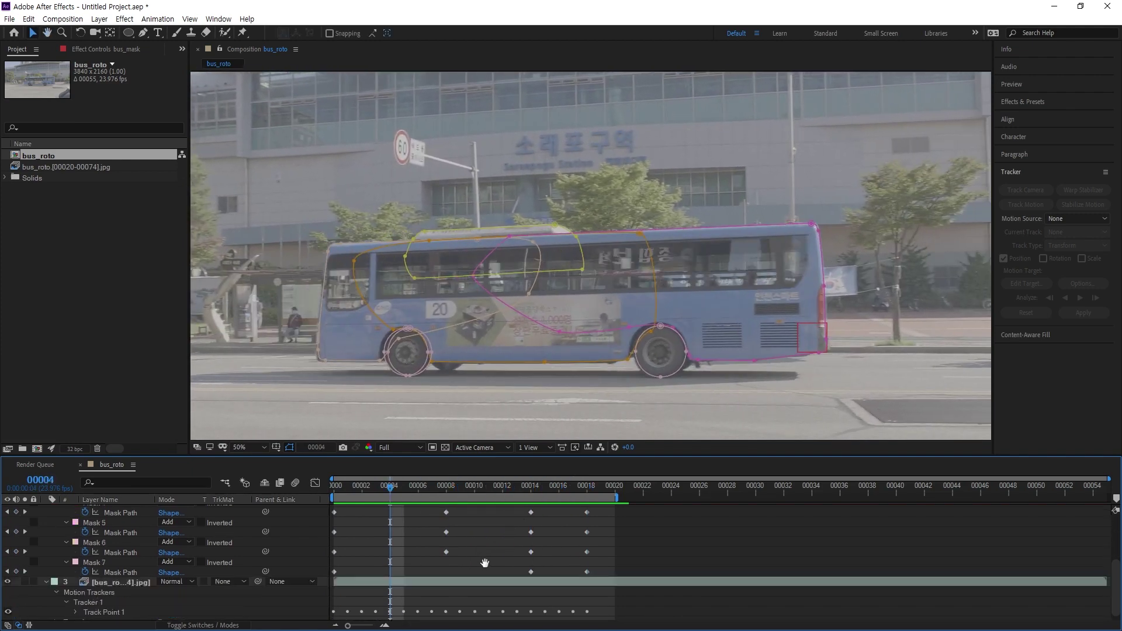
{"action": "key", "text": "v"}
{"action": "scroll", "coordinate": [417, 552], "scroll_direction": "up", "scroll_amount": 5}
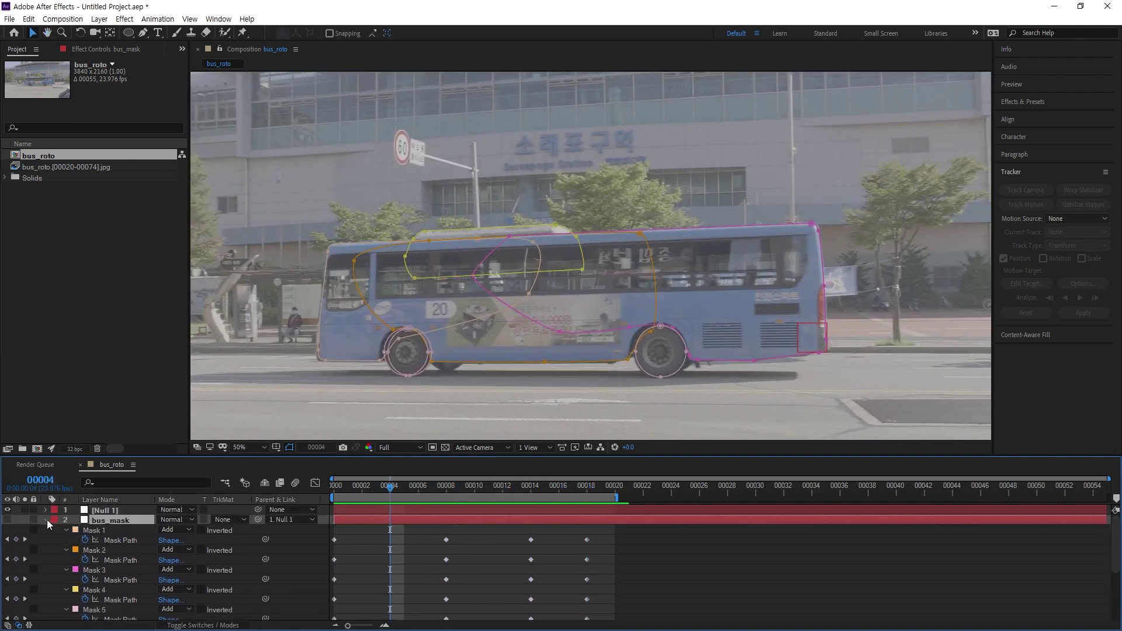
- Collapse the properties of the bus_mask layer and the bus footage layer
{"action": "left_click", "coordinate": [46, 519]}
{"action": "left_click", "coordinate": [93, 532]}
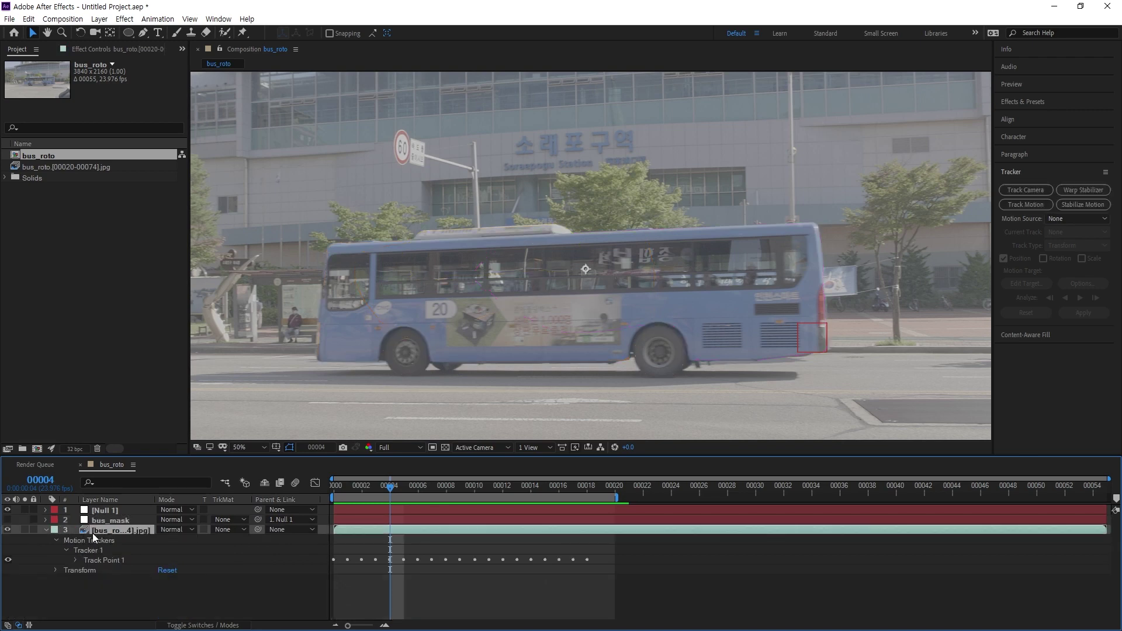
{"action": "left_click", "coordinate": [47, 530]}
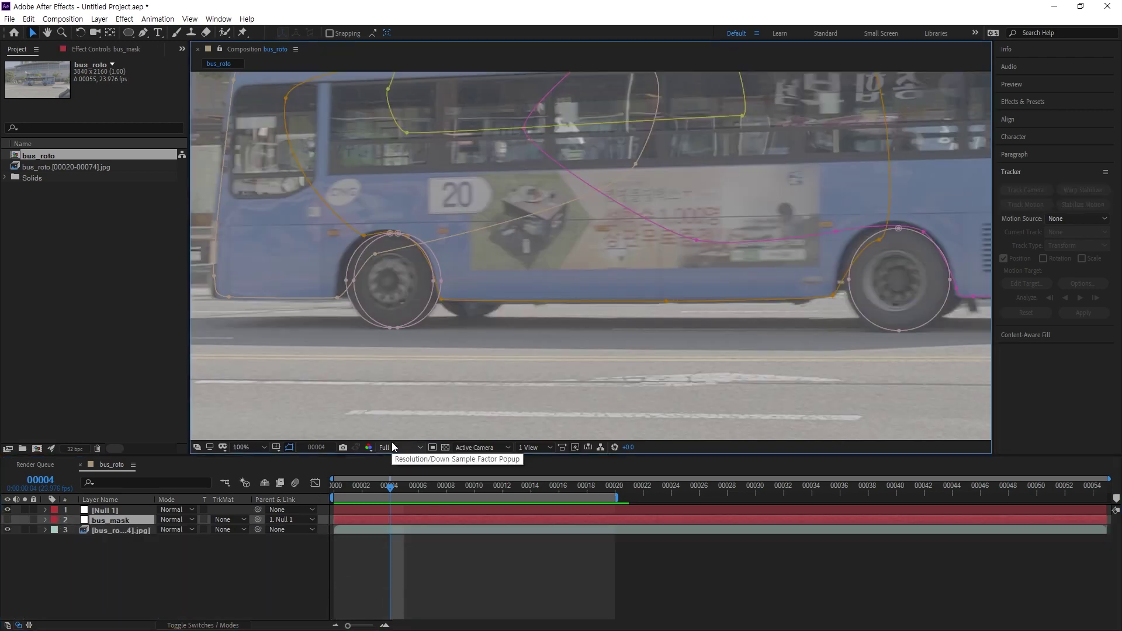
- Examine the mask outlines at frame 4, and inspect the bus's front corner and roof edge up close without the outlines
{"action": "left_click_drag", "start_coordinate": [703, 340], "coordinate": [297, 464]}
{"action": "left_click_drag", "start_coordinate": [583, 191], "coordinate": [836, 228]}
{"action": "left_click_drag", "start_coordinate": [526, 235], "coordinate": [792, 233]}
{"action": "left_click_drag", "start_coordinate": [413, 324], "coordinate": [528, 283]}
{"action": "left_click_drag", "start_coordinate": [515, 366], "coordinate": [462, 326]}
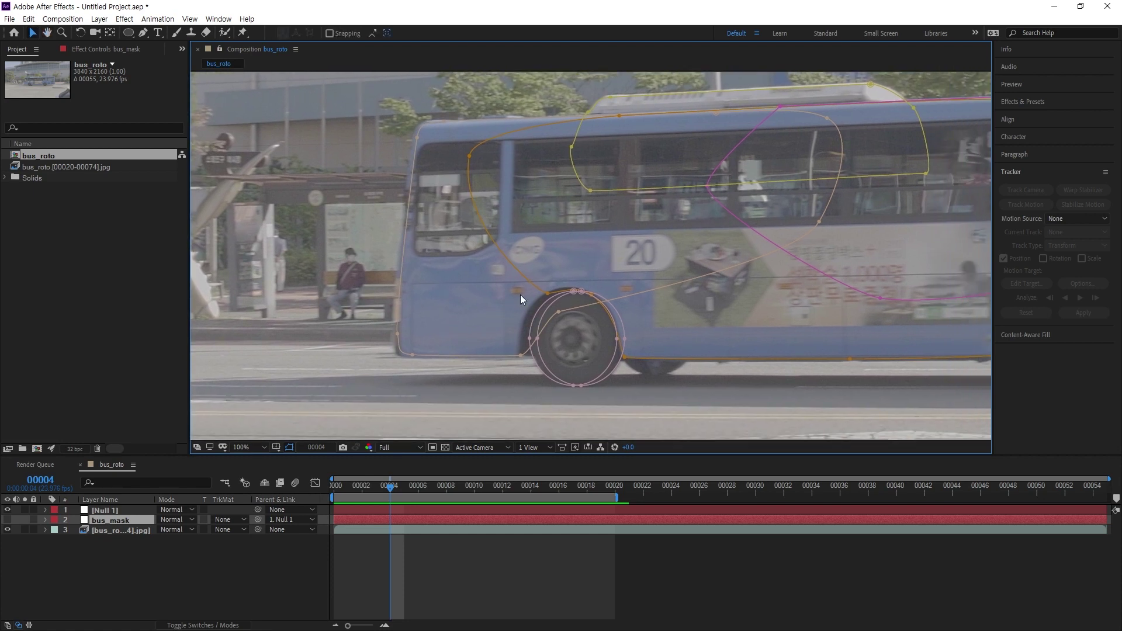
{"action": "left_click", "coordinate": [223, 599]}
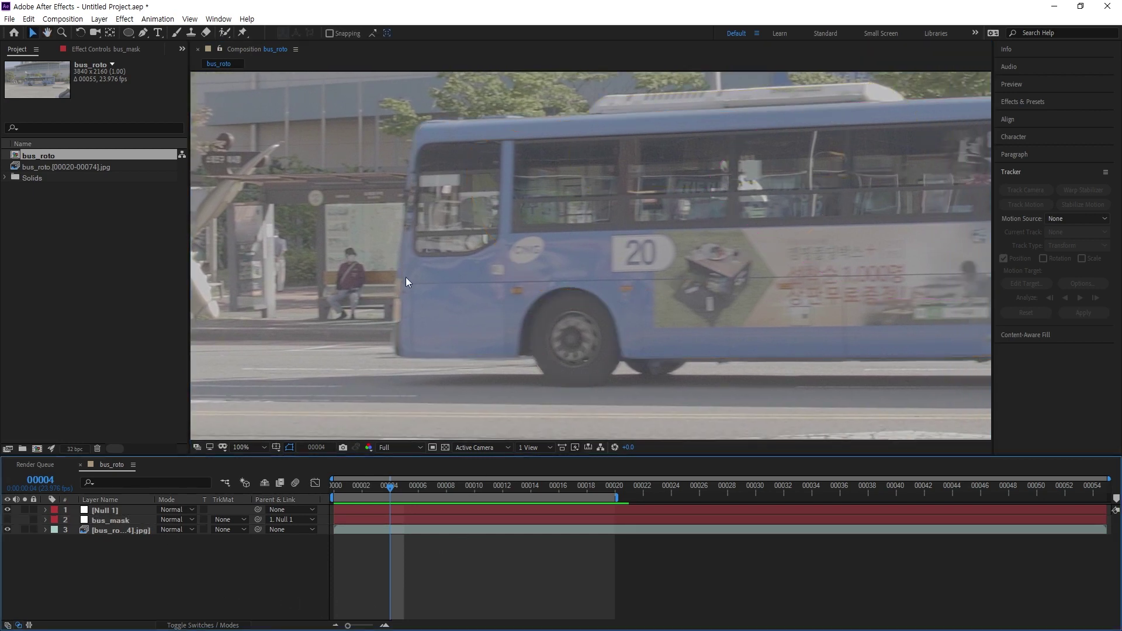
{"action": "left_click_drag", "start_coordinate": [491, 300], "coordinate": [557, 444]}
{"action": "scroll", "coordinate": [484, 331], "scroll_direction": "up", "scroll_amount": 1}
{"action": "left_click_drag", "start_coordinate": [468, 295], "coordinate": [517, 415]}
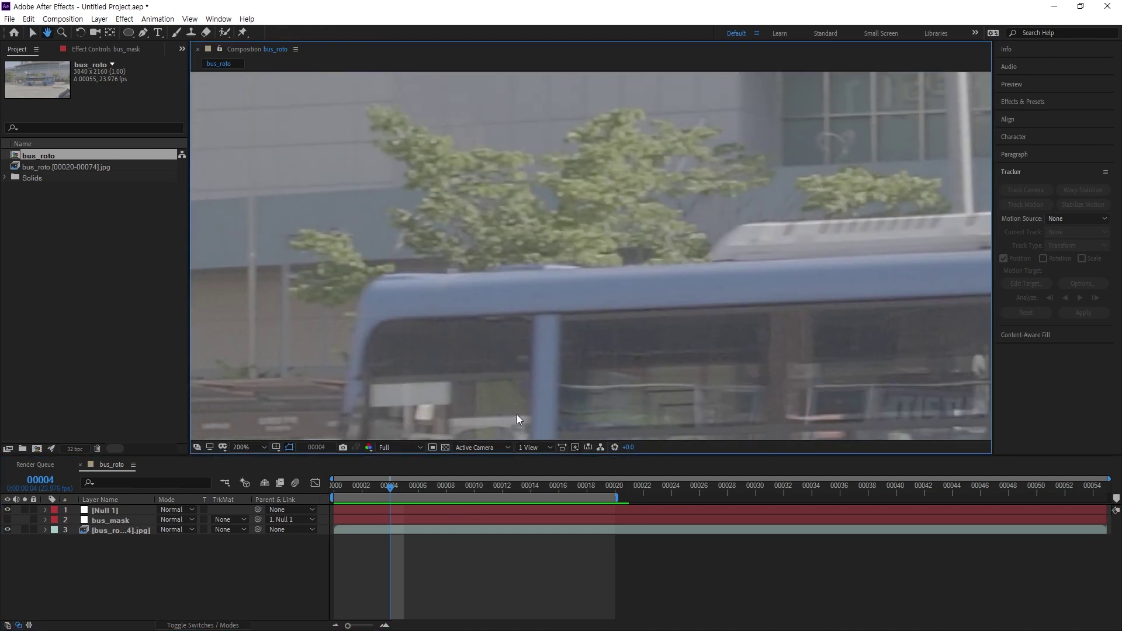
{"action": "key", "text": "v"}
{"action": "scroll", "coordinate": [413, 348], "scroll_direction": "up", "scroll_amount": 2}
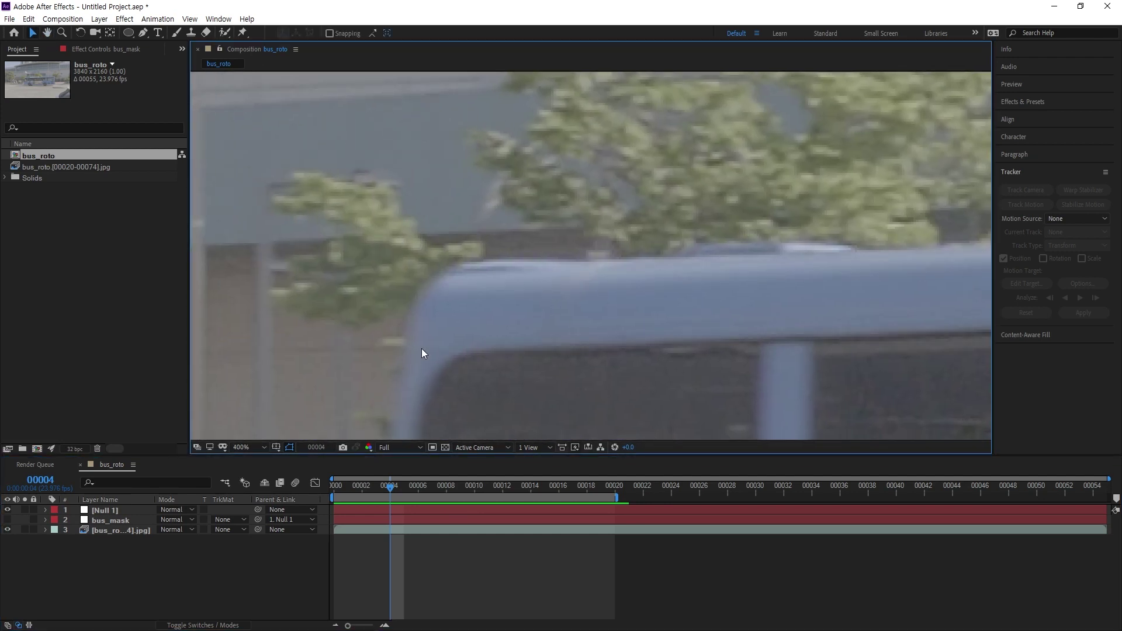
{"action": "left_click_drag", "start_coordinate": [507, 268], "coordinate": [446, 309]}
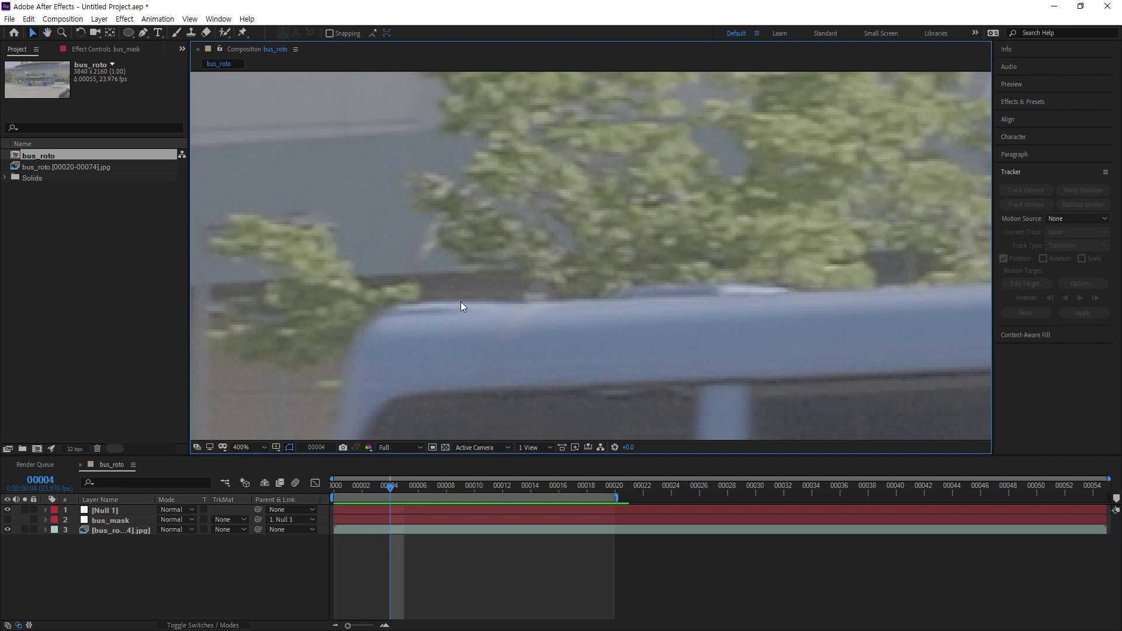
{"action": "left_click_drag", "start_coordinate": [700, 285], "coordinate": [480, 369]}
{"action": "left_click_drag", "start_coordinate": [935, 378], "coordinate": [711, 264]}
{"action": "left_click_drag", "start_coordinate": [927, 235], "coordinate": [650, 321]}
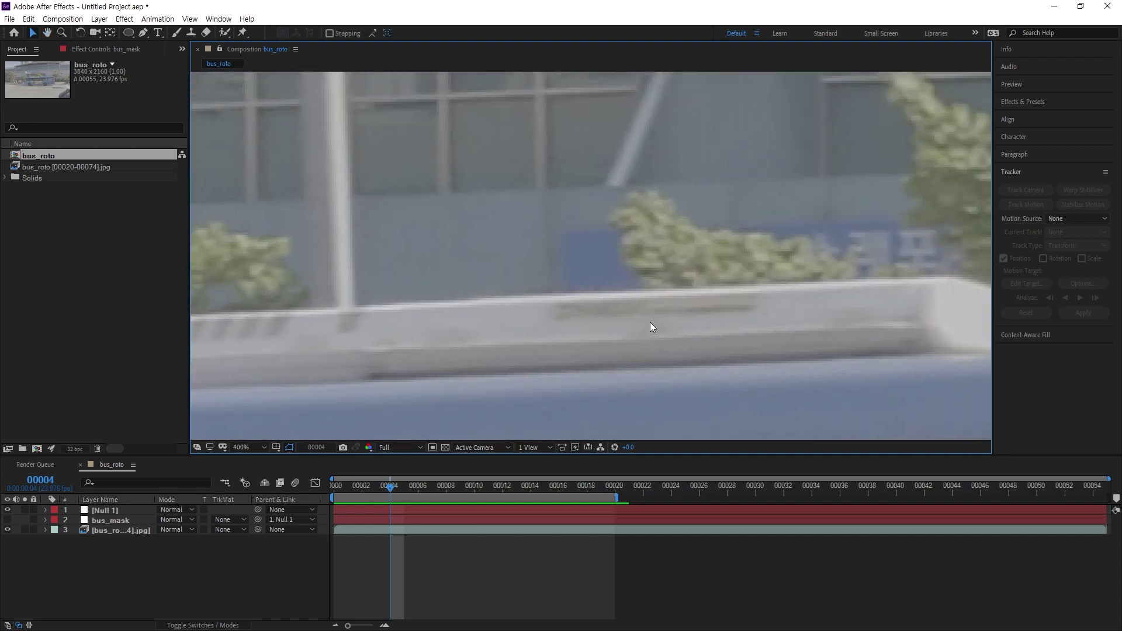
{"action": "left_click_drag", "start_coordinate": [725, 344], "coordinate": [432, 343]}
{"action": "left_click_drag", "start_coordinate": [656, 332], "coordinate": [628, 325]}
{"action": "left_click_drag", "start_coordinate": [761, 363], "coordinate": [744, 380]}
{"action": "scroll", "coordinate": [600, 321], "scroll_direction": "down", "scroll_amount": 4}
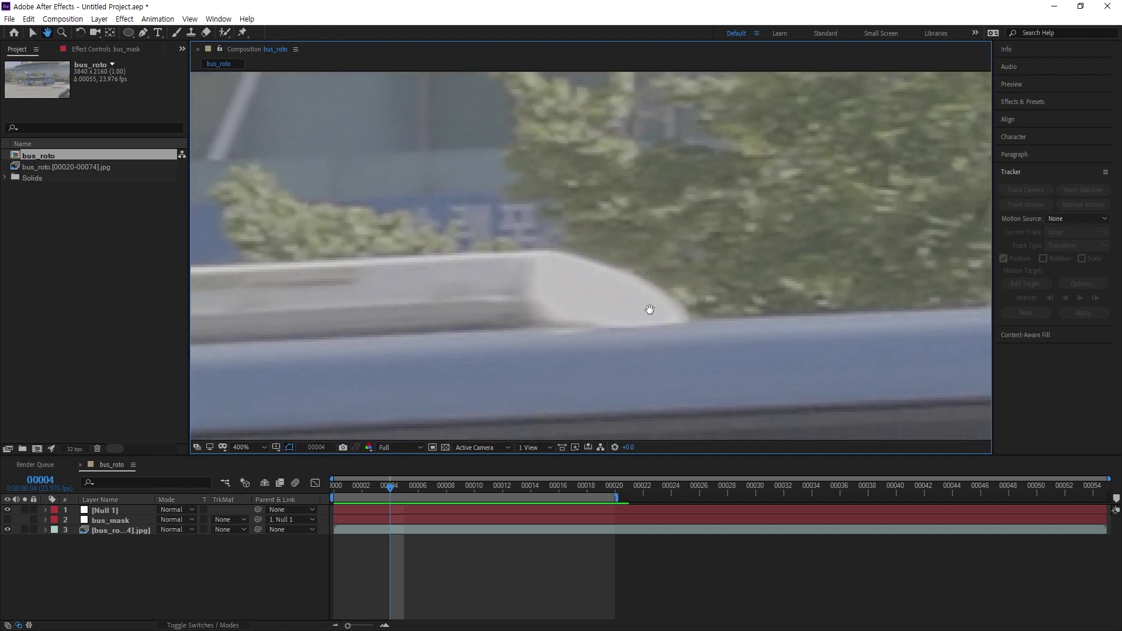
{"action": "scroll", "coordinate": [662, 280], "scroll_direction": "down", "scroll_amount": 2}
{"action": "scroll", "coordinate": [662, 300], "scroll_direction": "up", "scroll_amount": 1}
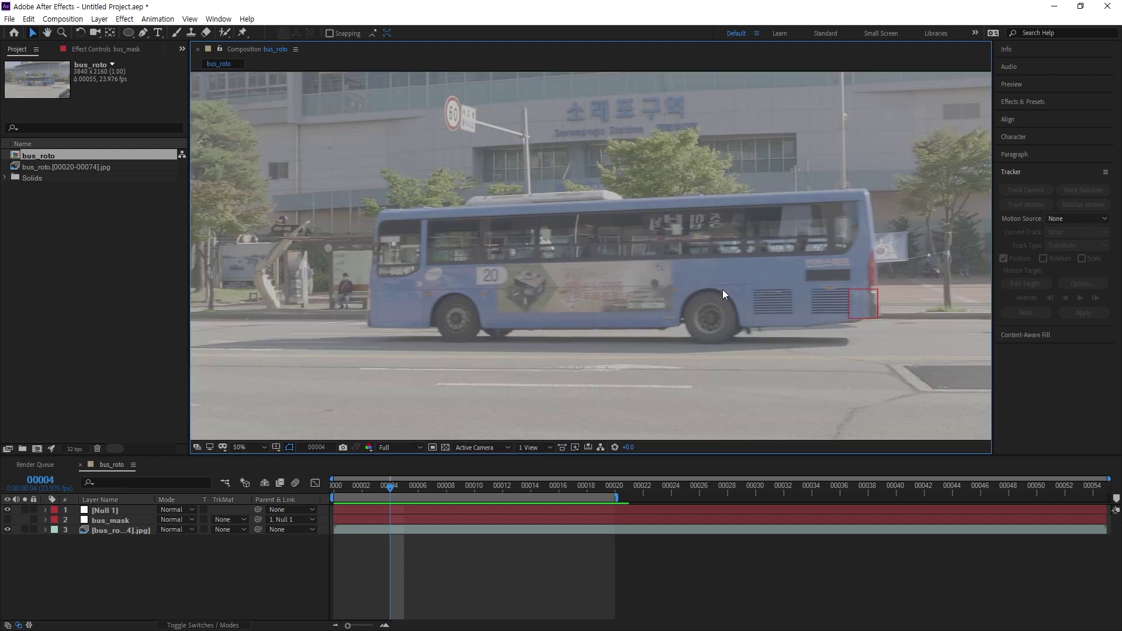
{"action": "scroll", "coordinate": [722, 290], "scroll_direction": "down", "scroll_amount": 1}
{"action": "scroll", "coordinate": [482, 251], "scroll_direction": "up", "scroll_amount": 1}
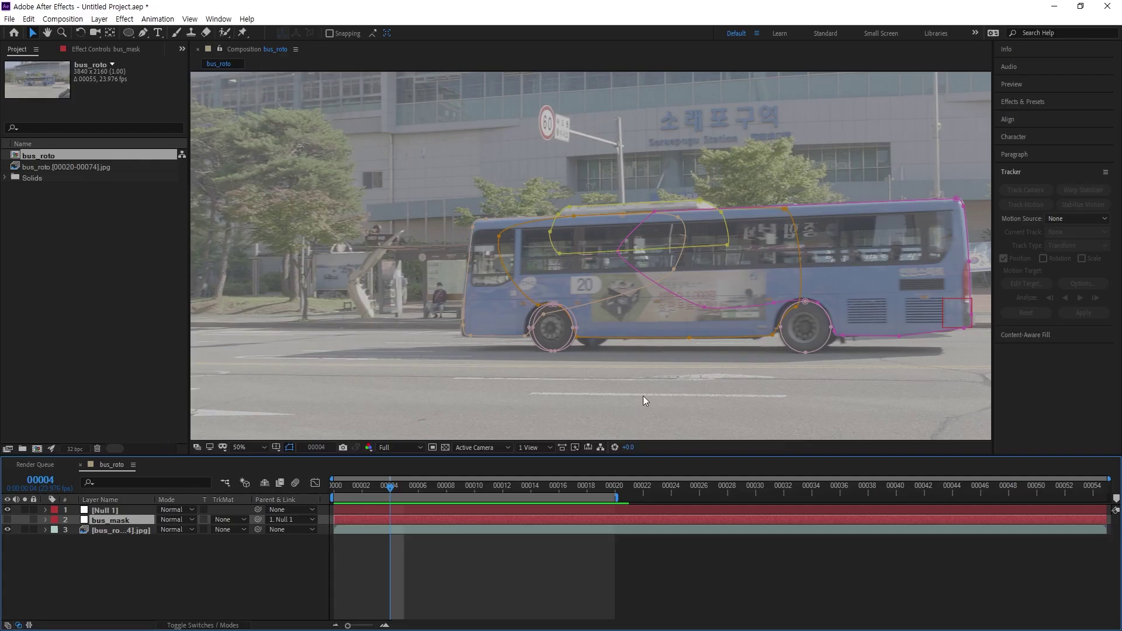
- Duplicate the bus footage layer twice
{"action": "left_click_drag", "start_coordinate": [644, 396], "coordinate": [560, 348]}
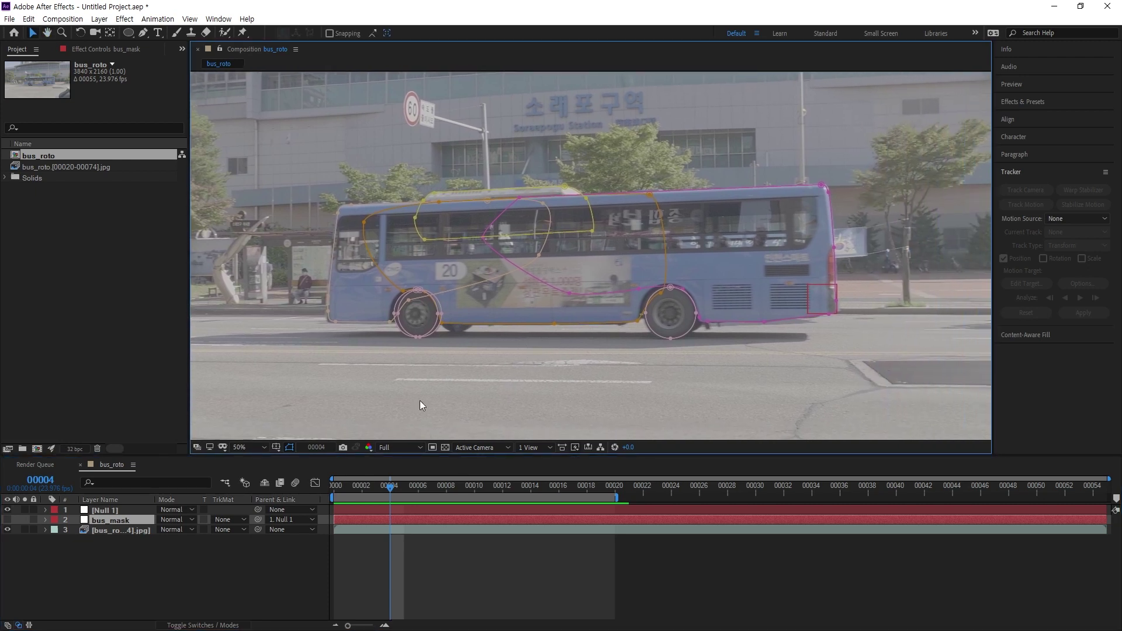
{"action": "left_click", "coordinate": [149, 567]}
{"action": "left_click", "coordinate": [111, 530]}
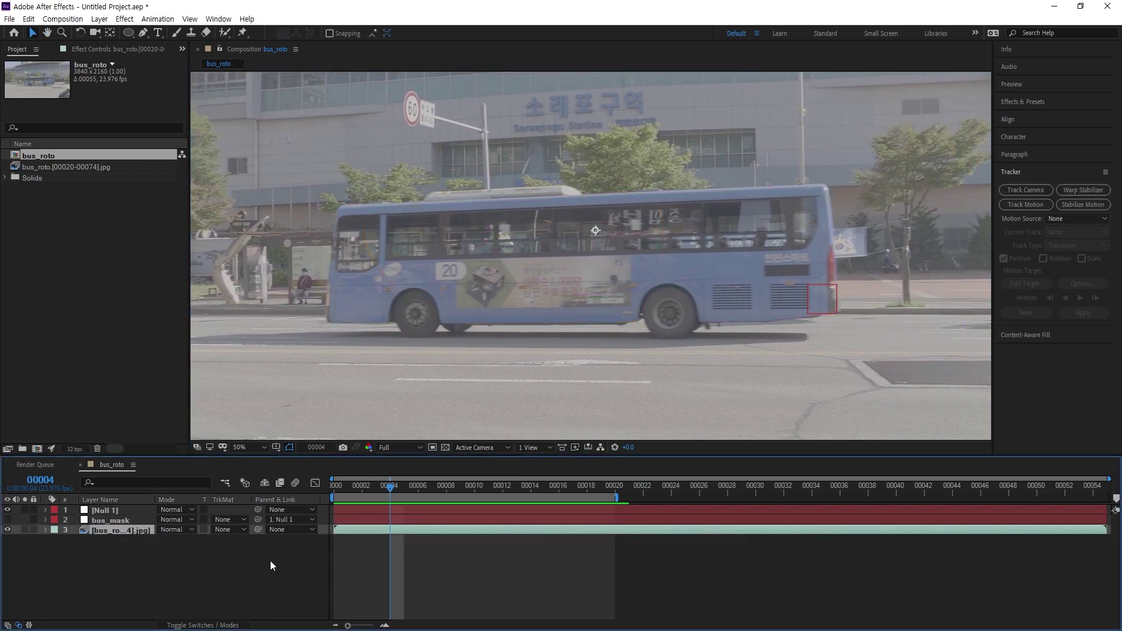
{"action": "key", "text": "ctrl+d"}
{"action": "key", "text": "ctrl+d"}
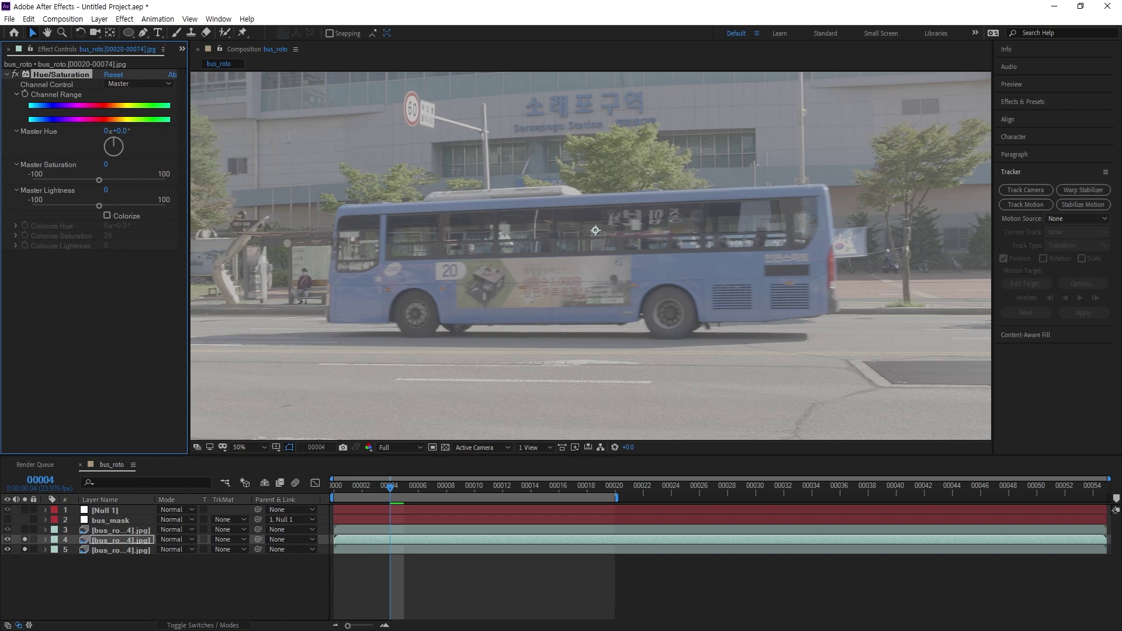
- Set Master Saturation to -100 in the Hue/Saturation effect on the middle footage layer
{"action": "left_click_drag", "start_coordinate": [99, 180], "coordinate": [31, 183]}
{"action": "left_click_drag", "start_coordinate": [481, 295], "coordinate": [359, 264]}
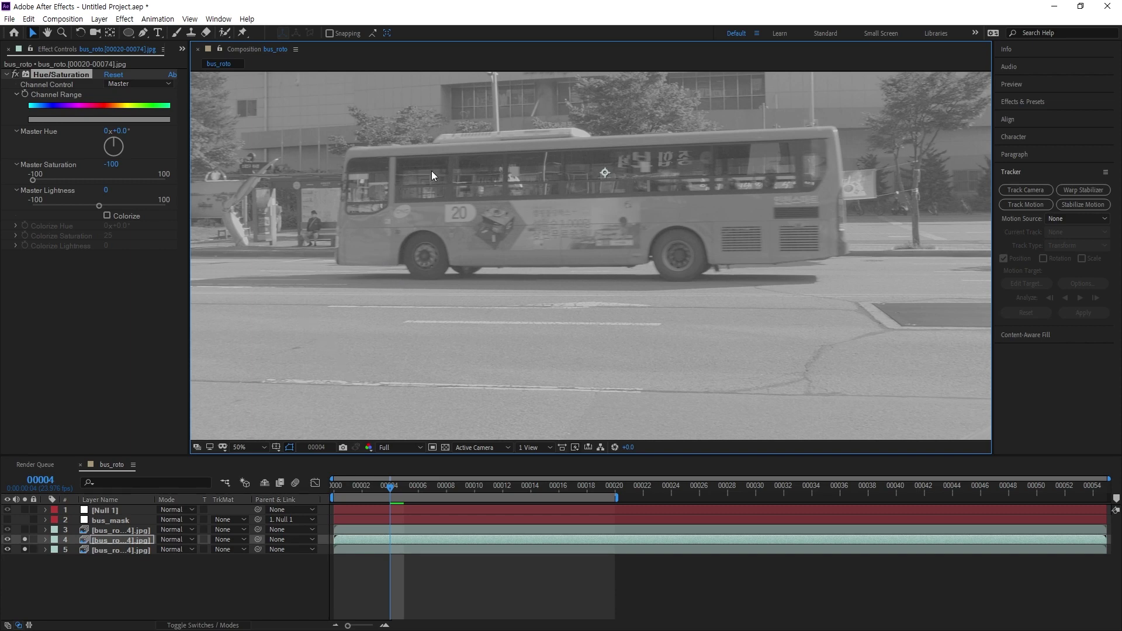
- Isolate the bus_mask layer over the desaturated footage to examine its shape against the bus
{"action": "left_click_drag", "start_coordinate": [398, 299], "coordinate": [685, 400]}
{"action": "left_click_drag", "start_coordinate": [566, 255], "coordinate": [313, 324]}
{"action": "left_click_drag", "start_coordinate": [725, 275], "coordinate": [486, 164]}
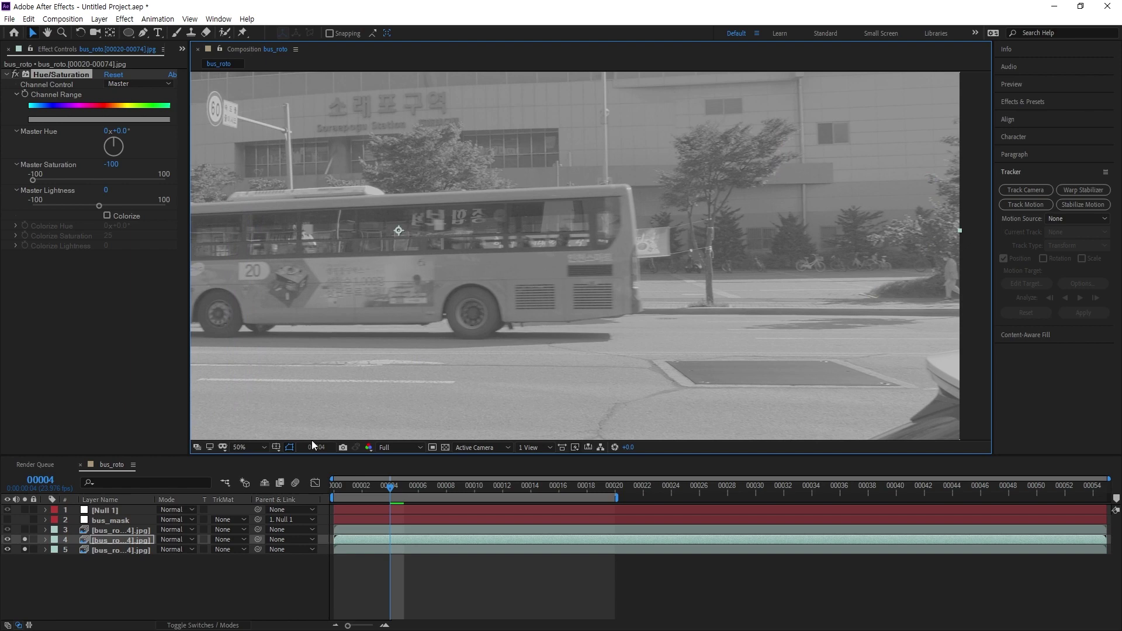
{"action": "left_click", "coordinate": [112, 530]}
{"action": "left_click", "coordinate": [114, 520]}
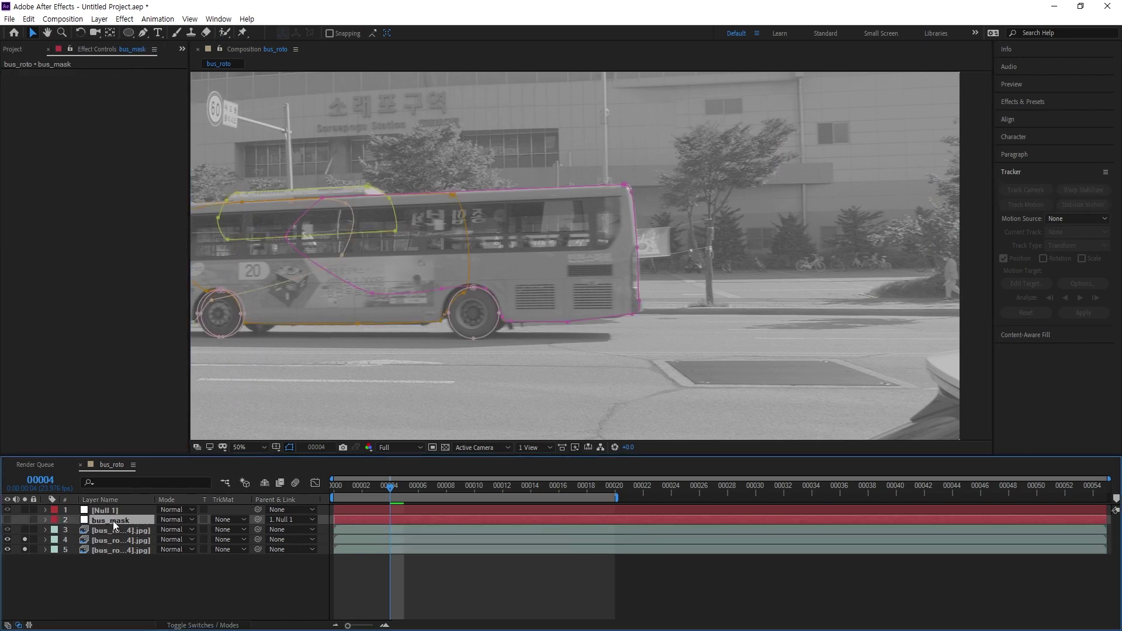
{"action": "left_click_drag", "start_coordinate": [290, 358], "coordinate": [381, 341]}
{"action": "left_click", "coordinate": [25, 519], "text": "alt"}
{"action": "left_click_drag", "start_coordinate": [24, 540], "coordinate": [25, 550]}
{"action": "left_click_drag", "start_coordinate": [419, 327], "coordinate": [488, 307]}
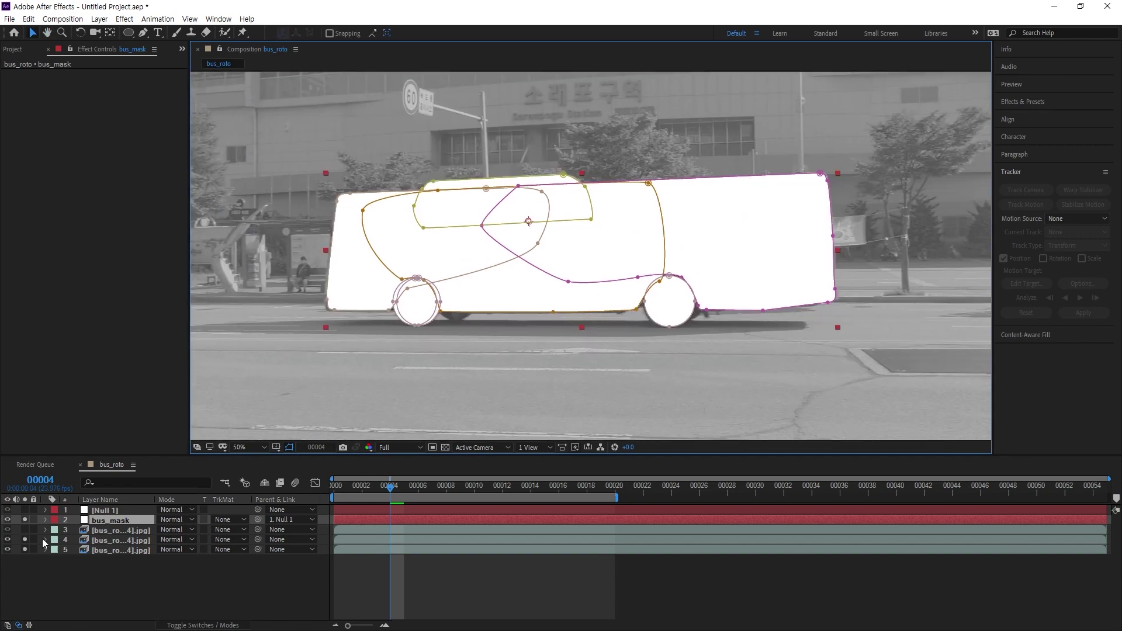
- Set the top footage layer to use bus_mask as its Alpha Matte
{"action": "left_click_drag", "start_coordinate": [25, 540], "coordinate": [24, 549]}
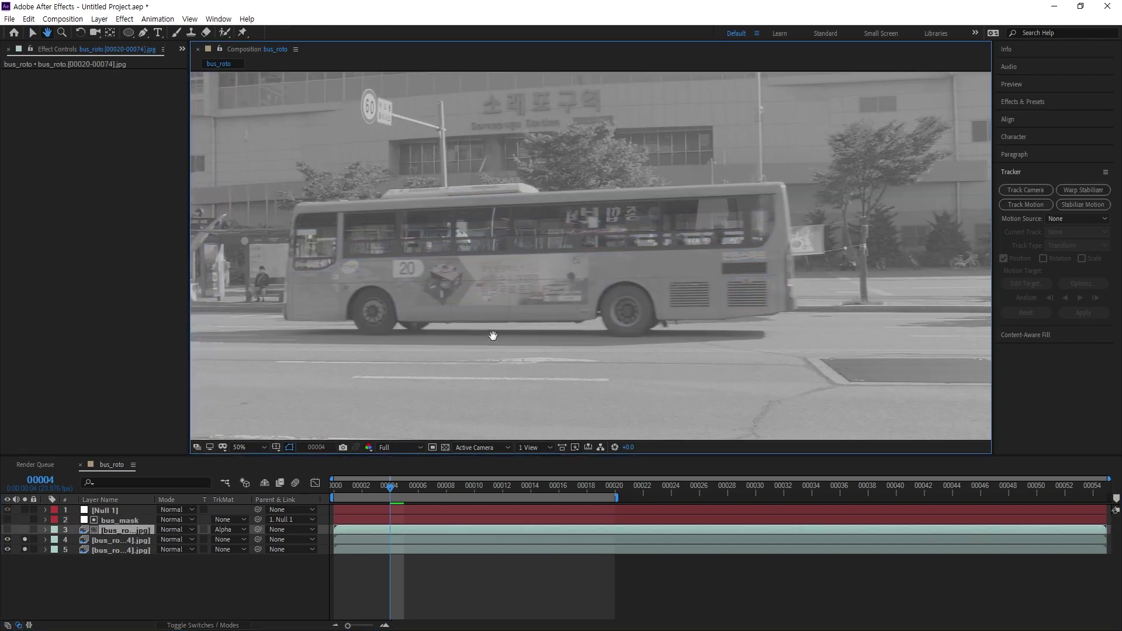
{"action": "left_click_drag", "start_coordinate": [494, 336], "coordinate": [580, 296]}
{"action": "left_click_drag", "start_coordinate": [413, 356], "coordinate": [432, 358]}
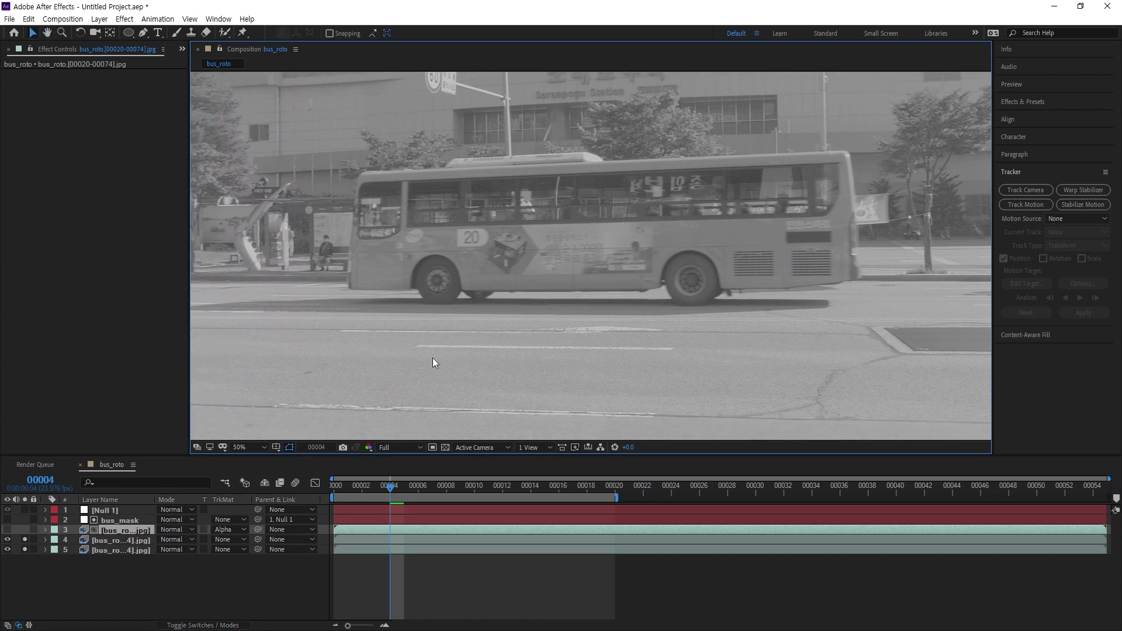
- Try the desaturated middle footage layer as a Luma Matte for the bottom footage layer
{"action": "key", "text": "ctrl+Down"}
{"action": "left_click_drag", "start_coordinate": [370, 249], "coordinate": [384, 248]}
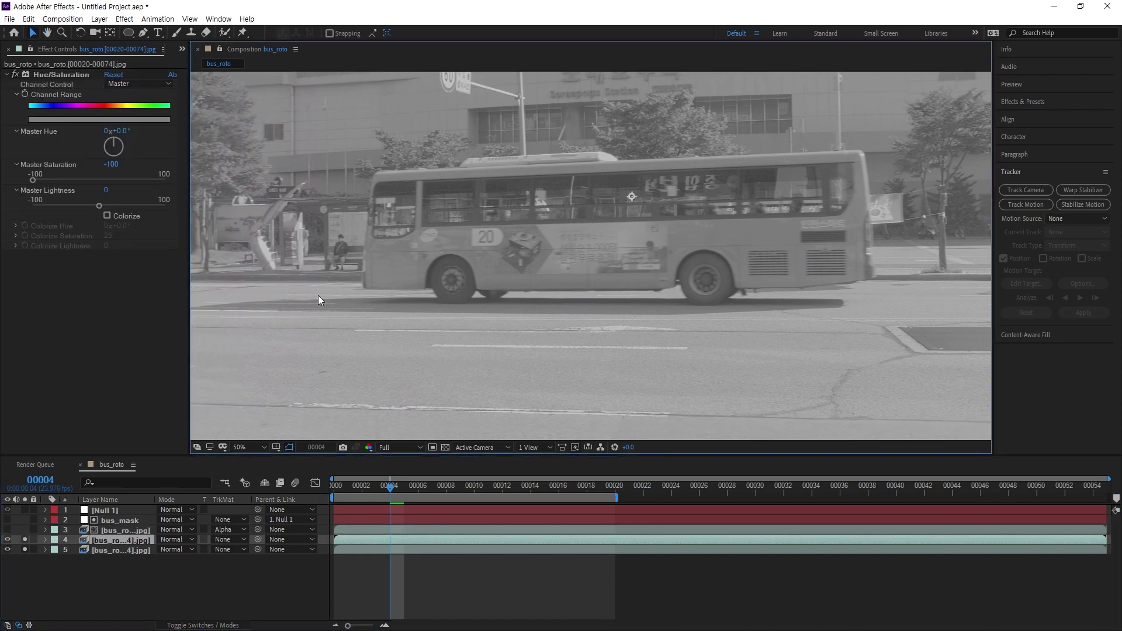
{"action": "left_click_drag", "start_coordinate": [318, 296], "coordinate": [385, 294]}
{"action": "left_click", "coordinate": [132, 550]}
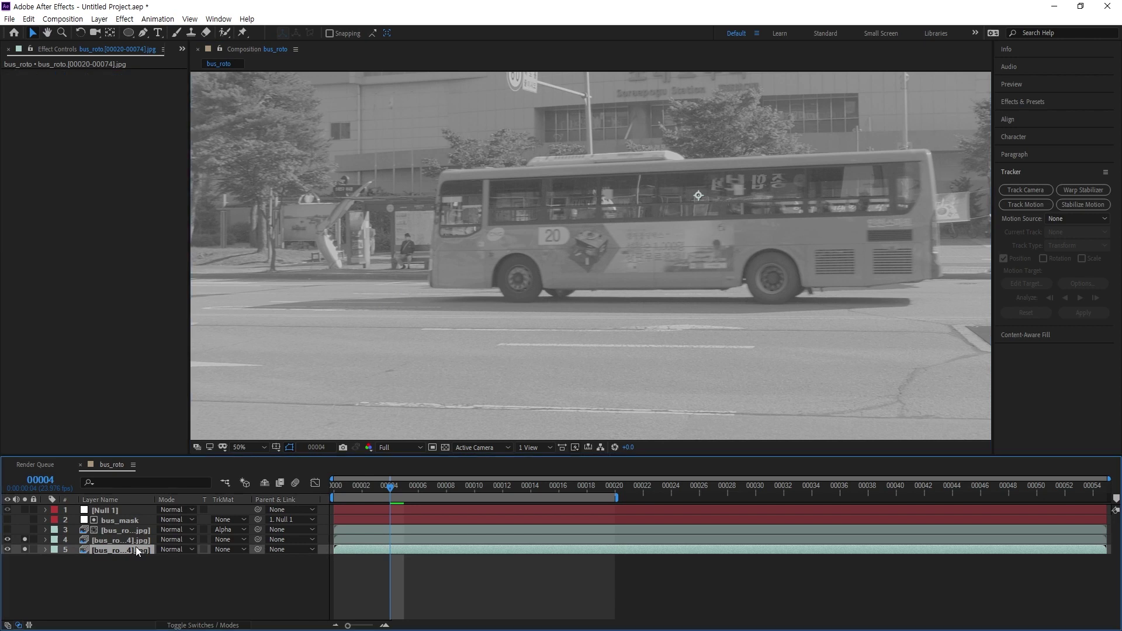
{"action": "left_click", "coordinate": [229, 549]}
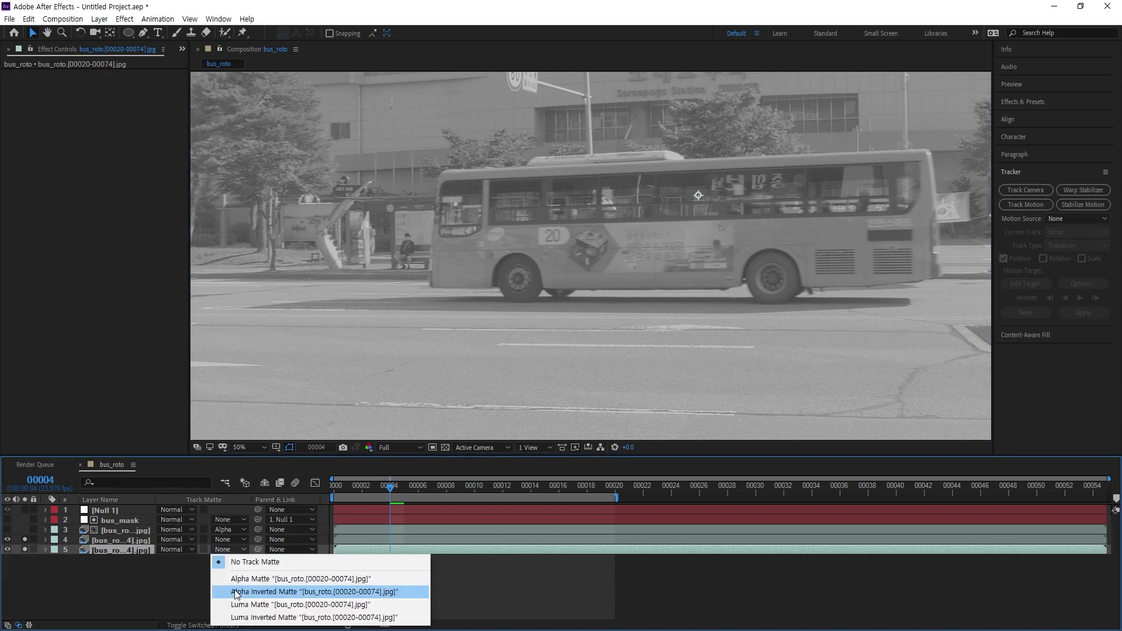
{"action": "left_click", "coordinate": [190, 590]}
{"action": "left_click", "coordinate": [229, 549]}
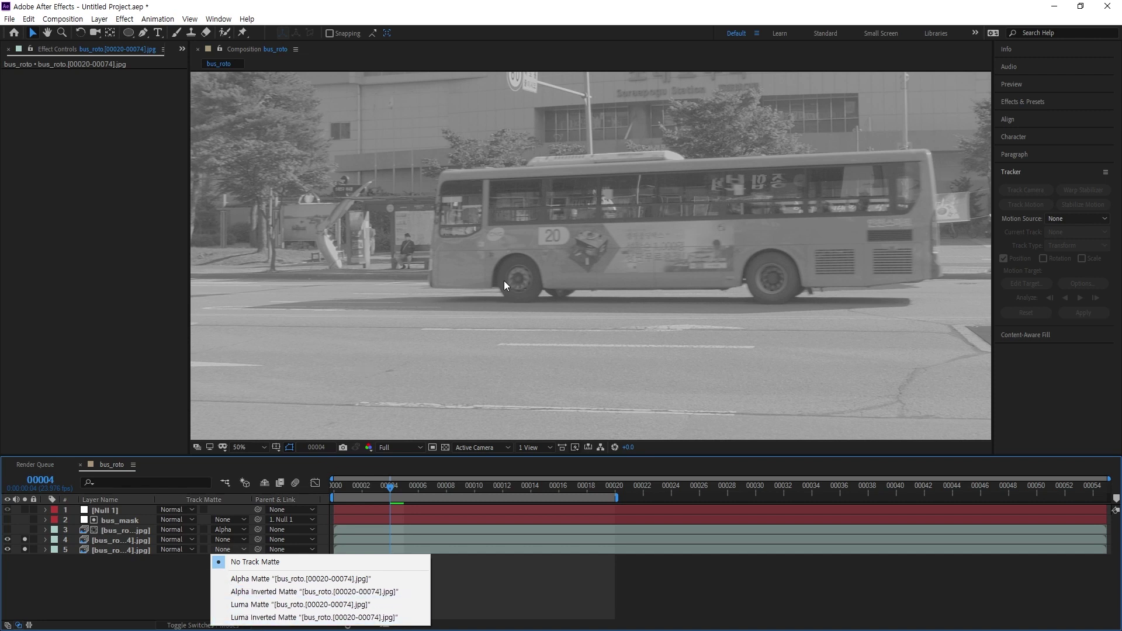
{"action": "left_click", "coordinate": [288, 606]}
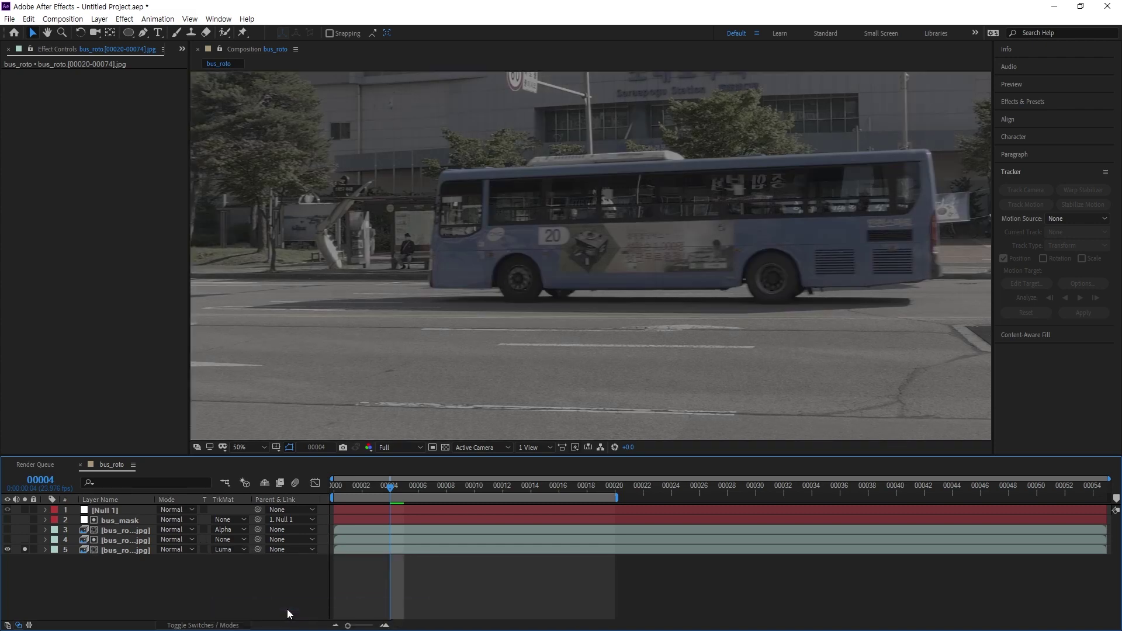
- Show the transparency grid and add Levels to the middle footage layer, trying Input Black 0.4941 and Input White 0.5373
{"action": "left_click", "coordinate": [128, 539]}
{"action": "key", "text": "ctrl+v"}
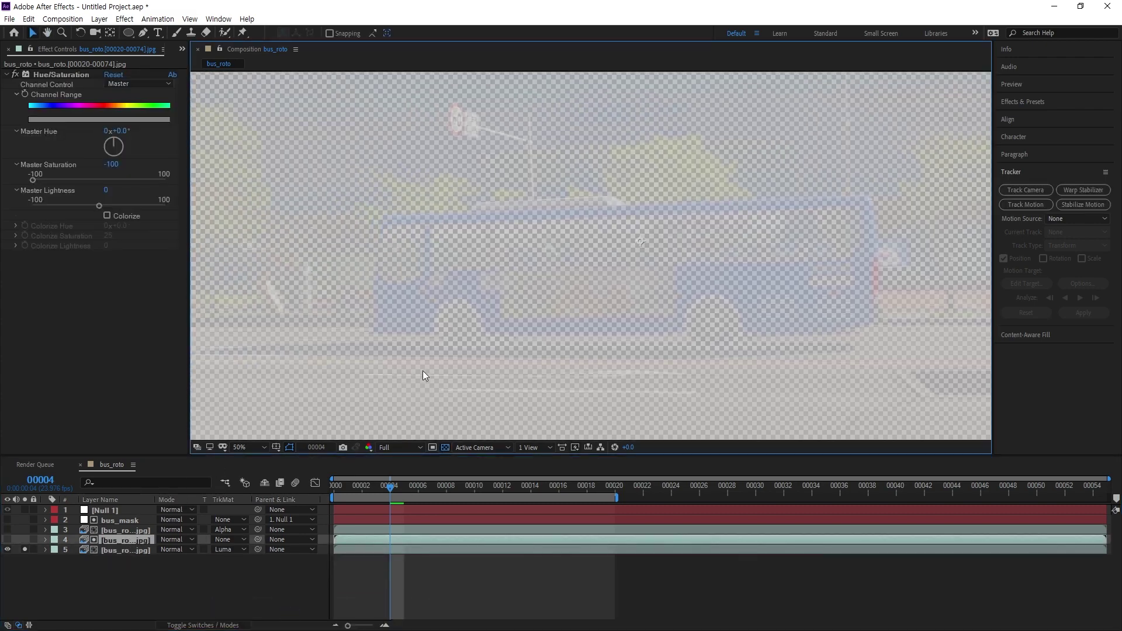
{"action": "right_click", "coordinate": [160, 532]}
{"action": "mouse_move", "coordinate": [175, 404]}
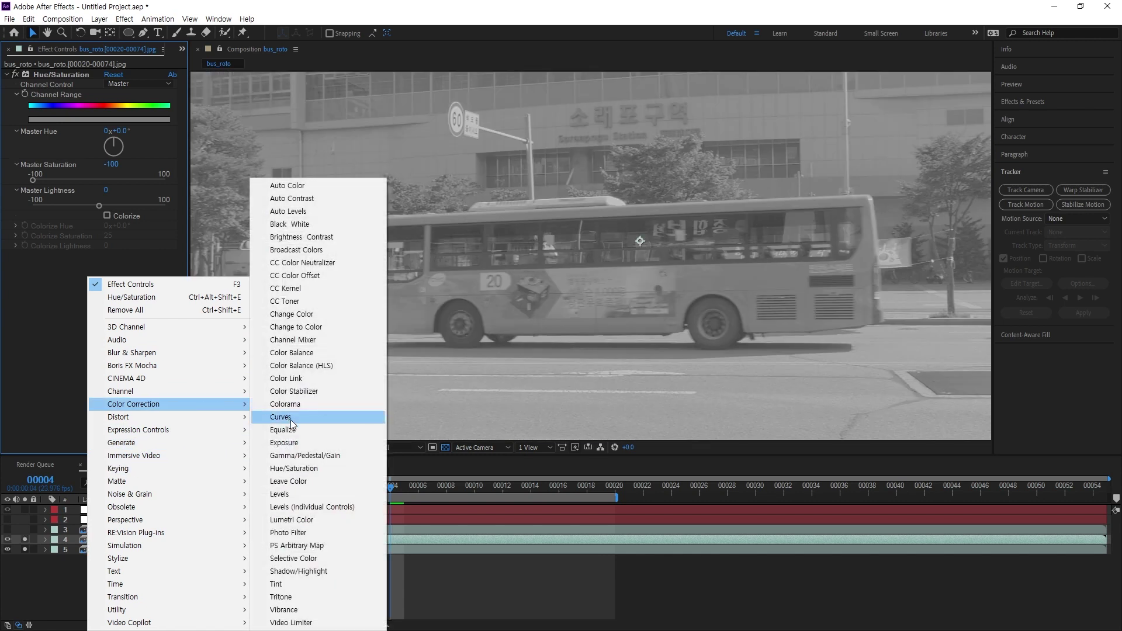
{"action": "left_click", "coordinate": [297, 492]}
{"action": "left_click_drag", "start_coordinate": [35, 324], "coordinate": [82, 325]}
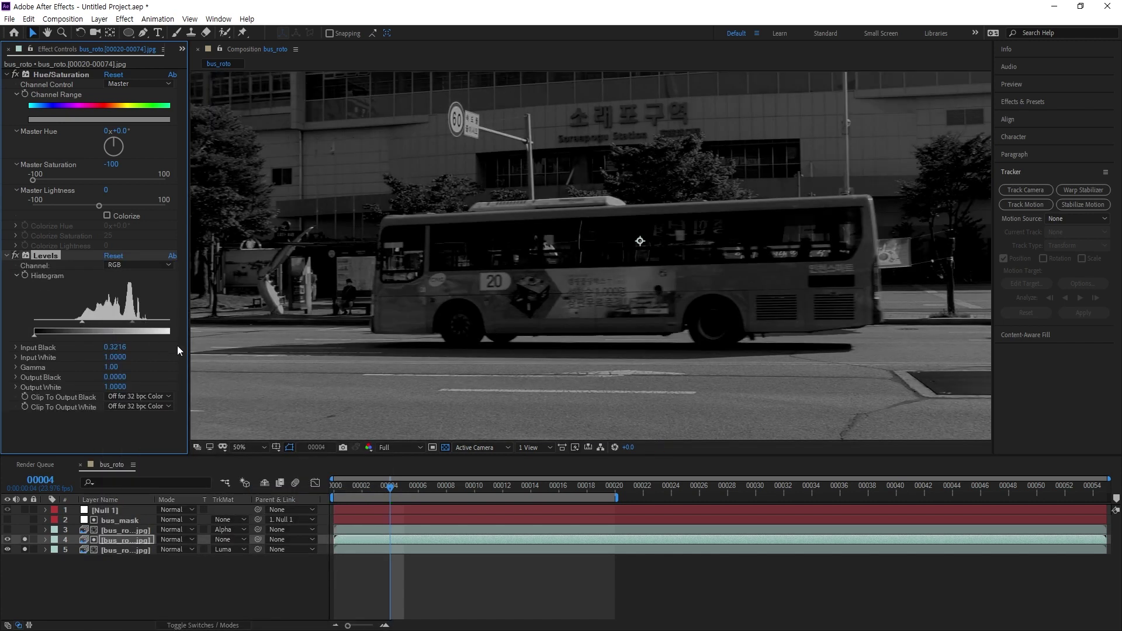
{"action": "left_click_drag", "start_coordinate": [187, 344], "coordinate": [168, 331]}
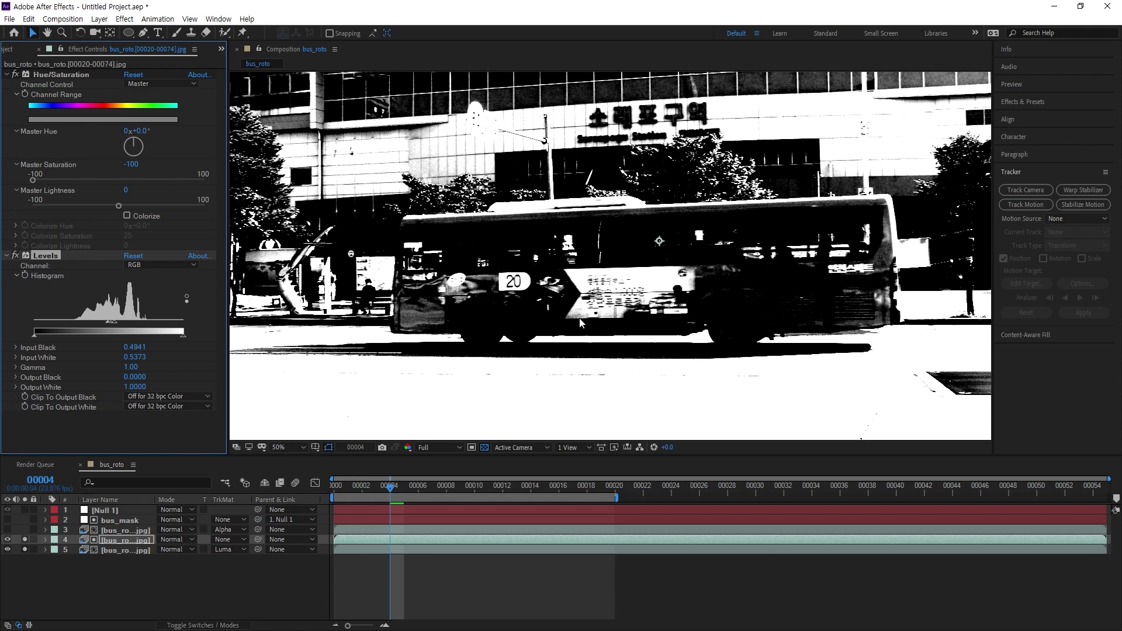
{"action": "left_click", "coordinate": [7, 540]}
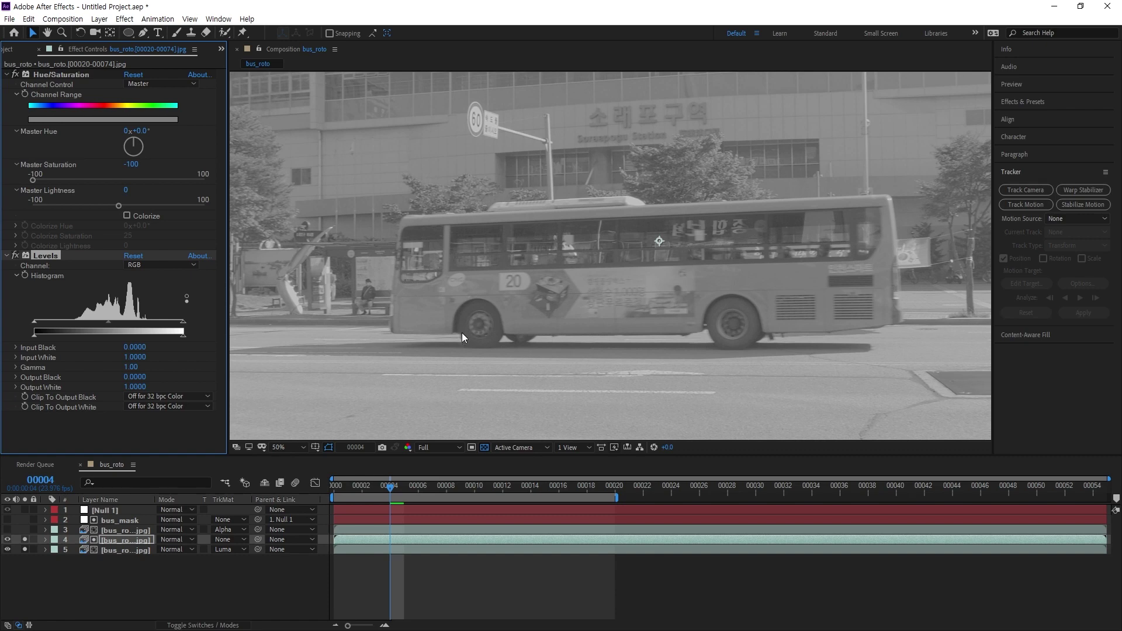
- Change the bottom footage layer's track matte to Luma Inverted and hide the desaturated matte layer
{"action": "left_click", "coordinate": [231, 550]}
{"action": "left_click", "coordinate": [240, 619]}
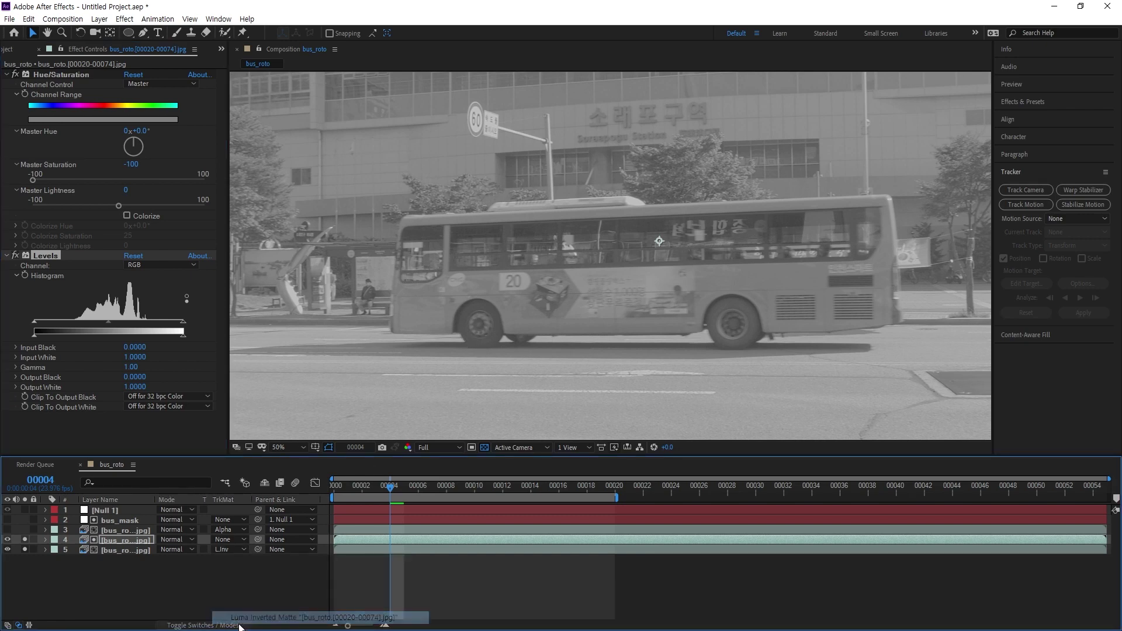
{"action": "left_click", "coordinate": [7, 540]}
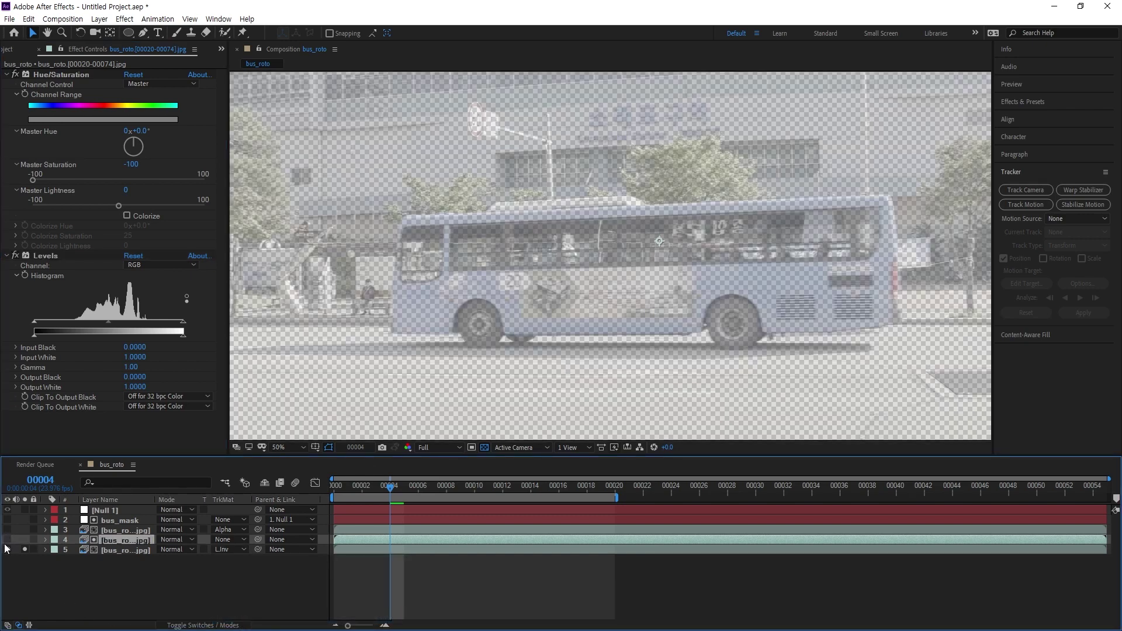
{"action": "left_click", "coordinate": [7, 549]}
- Set Levels on the matte layer to Input Black 0.3725 and Input White 0.4588
{"action": "left_click_drag", "start_coordinate": [33, 335], "coordinate": [89, 333]}
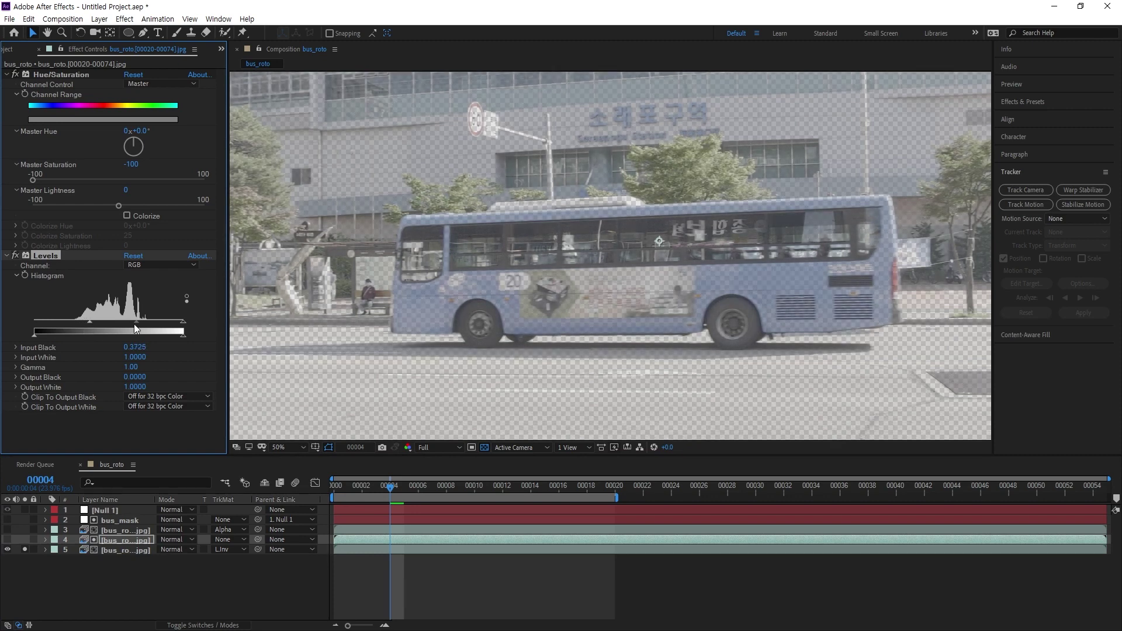
{"action": "left_click_drag", "start_coordinate": [183, 334], "coordinate": [102, 328]}
{"action": "left_click_drag", "start_coordinate": [615, 326], "coordinate": [556, 339]}
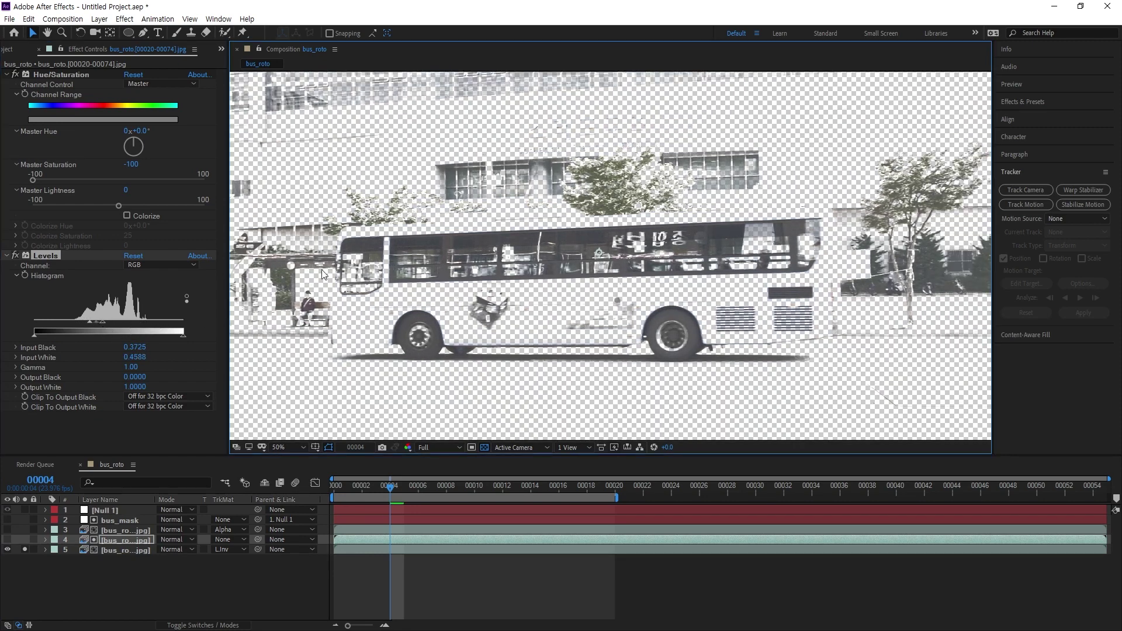
{"action": "left_click", "coordinate": [176, 598]}
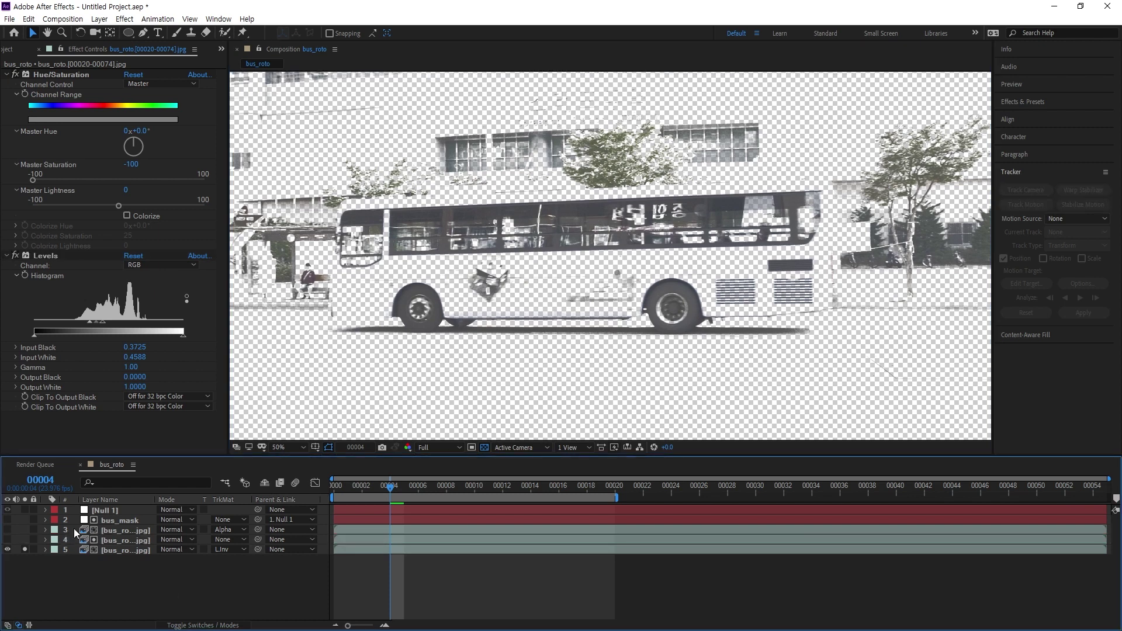
- Make the bus footage layer matted by bus_mask visible, and turn off soloing on the bottom footage layer
{"action": "left_click", "coordinate": [110, 528]}
{"action": "left_click", "coordinate": [7, 530]}
{"action": "left_click", "coordinate": [25, 530]}
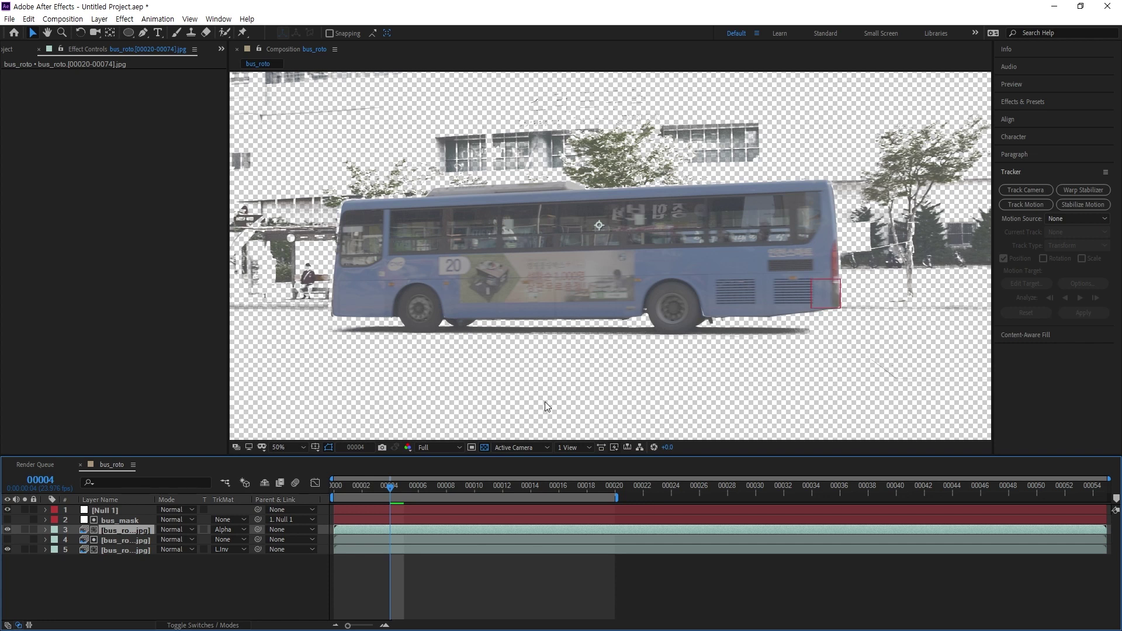
- Inspect the bus's lower edge and road shadow up close, comparing with the bottom footage layer hidden and shown
{"action": "scroll", "coordinate": [549, 313], "scroll_direction": "up", "scroll_amount": 2}
{"action": "scroll", "coordinate": [534, 339], "scroll_direction": "up", "scroll_amount": 2}
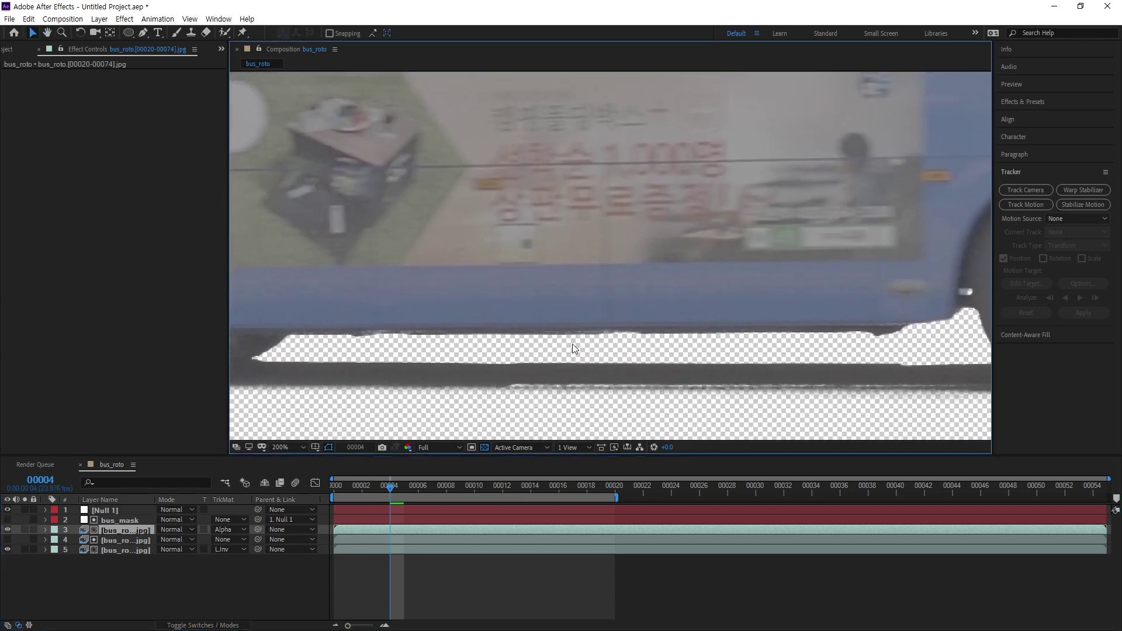
{"action": "left_click", "coordinate": [8, 549]}
{"action": "left_click", "coordinate": [9, 549]}
{"action": "left_click_drag", "start_coordinate": [434, 331], "coordinate": [687, 315]}
- Set Levels on the desaturated matte layer to Input Black 0.4549 and Input White 0.6196
{"action": "left_click", "coordinate": [109, 540]}
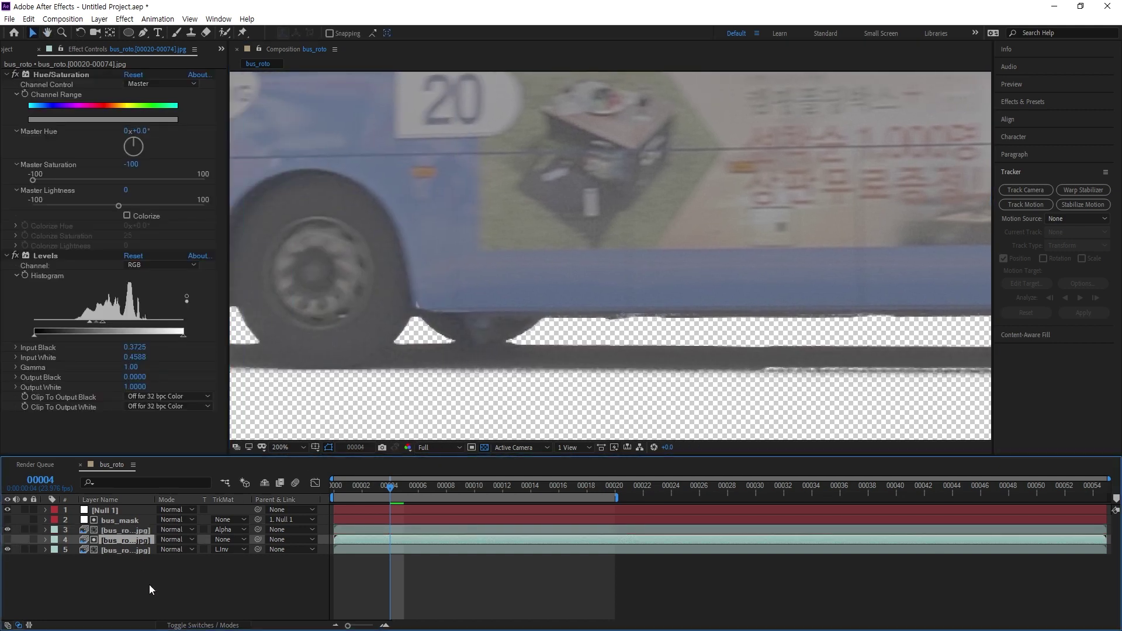
{"action": "mouse_move", "coordinate": [86, 321]}
{"action": "left_mouse_down"}
{"action": "mouse_move", "coordinate": [65, 332]}
{"action": "mouse_move", "coordinate": [131, 322]}
{"action": "mouse_move", "coordinate": [102, 324]}
{"action": "left_mouse_up"}
{"action": "scroll", "coordinate": [602, 382], "scroll_direction": "down", "scroll_amount": 1}
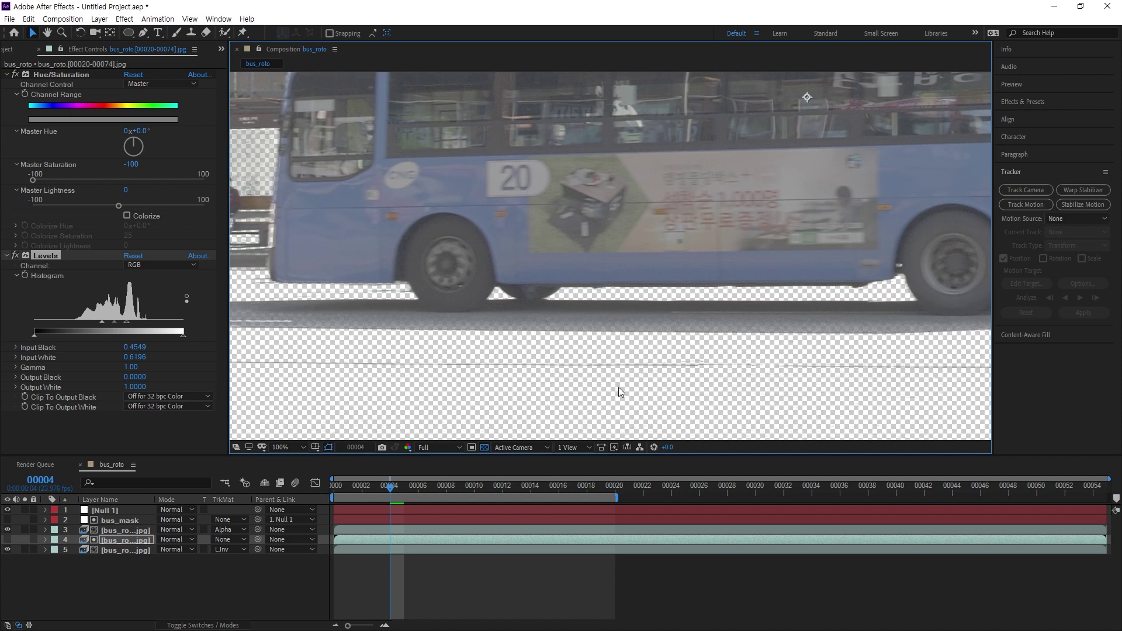
- Inspect the road shadow along the length of the bus and hide the footage layer matted by bus_mask
{"action": "left_click_drag", "start_coordinate": [826, 321], "coordinate": [634, 324]}
{"action": "mouse_move", "coordinate": [705, 325]}
{"action": "left_mouse_down"}
{"action": "mouse_move", "coordinate": [552, 332]}
{"action": "mouse_move", "coordinate": [576, 404]}
{"action": "mouse_move", "coordinate": [1075, 359]}
{"action": "left_mouse_up"}
{"action": "mouse_move", "coordinate": [533, 386]}
{"action": "left_mouse_down"}
{"action": "mouse_move", "coordinate": [703, 393]}
{"action": "mouse_move", "coordinate": [611, 391]}
{"action": "mouse_move", "coordinate": [564, 404]}
{"action": "left_mouse_up"}
{"action": "left_click", "coordinate": [8, 529]}
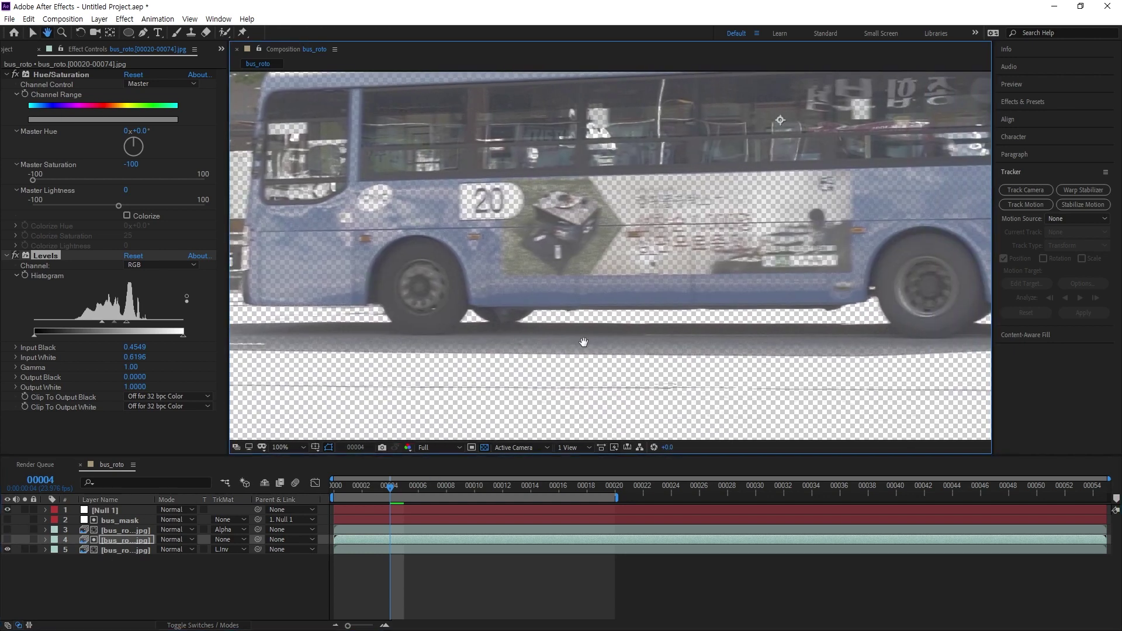
{"action": "scroll", "coordinate": [616, 381], "scroll_direction": "down", "scroll_amount": 2}
- Duplicate the bus_mask layer and move the copy directly above the bottom two footage layers
{"action": "left_click", "coordinate": [136, 511]}
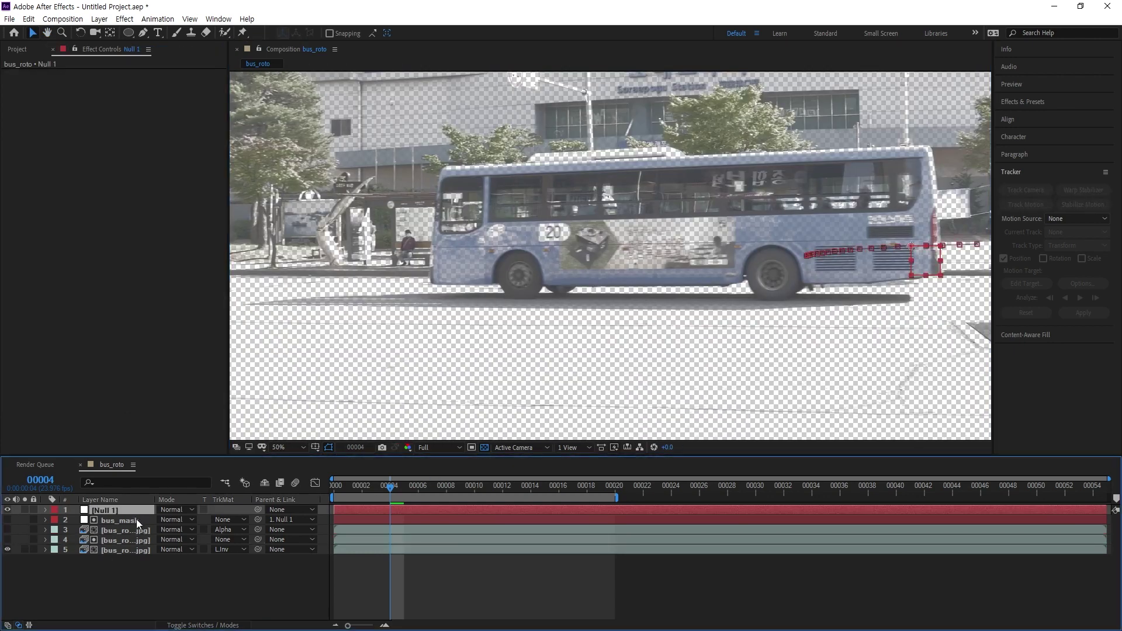
{"action": "left_click", "coordinate": [136, 521]}
{"action": "key", "text": "ctrl+d"}
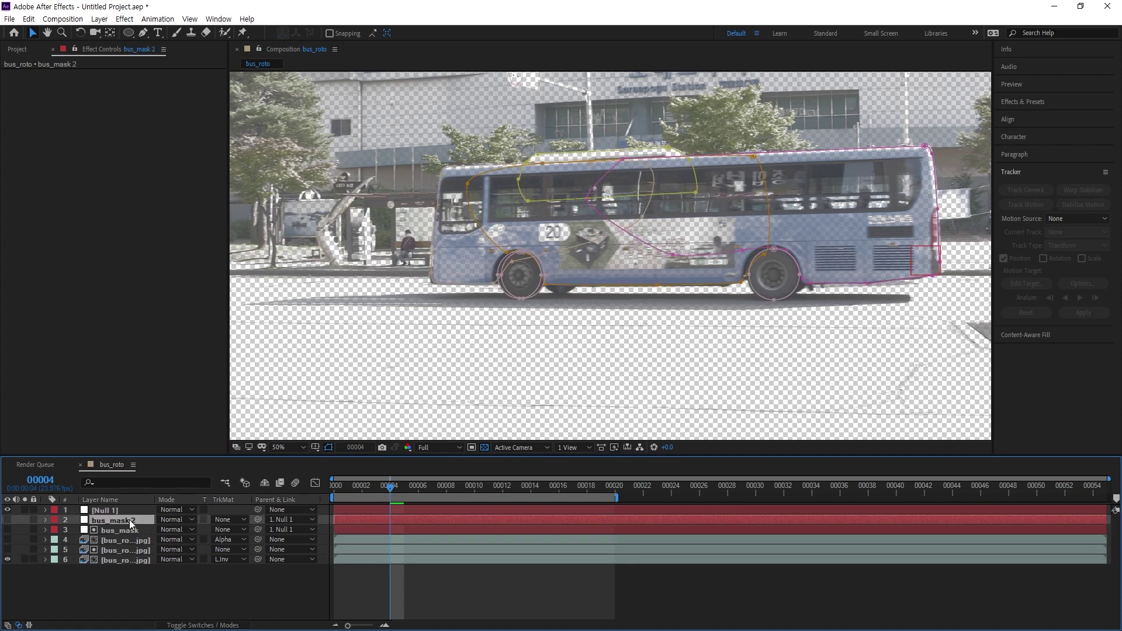
{"action": "left_click_drag", "start_coordinate": [128, 520], "coordinate": [130, 546]}
- Precompose the bottom two footage layers as 바닥, and clear the masks from the bus_mask copy, renaming it 마닥루마
{"action": "left_click_drag", "start_coordinate": [145, 585], "coordinate": [100, 553]}
{"action": "key", "text": "ctrl+shift+c"}
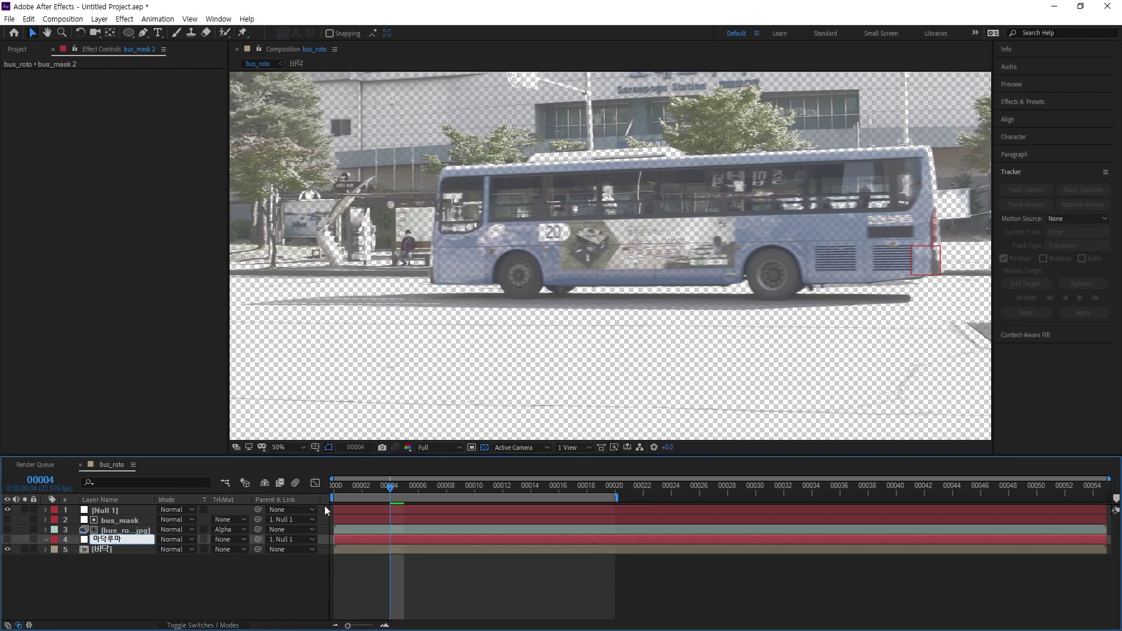
{"action": "left_click", "coordinate": [144, 549]}
- Set the 바닥 precomp's track matte to Alpha Matte using the 마닥루마 layer
{"action": "left_click", "coordinate": [144, 538]}
{"action": "left_click", "coordinate": [143, 548]}
{"action": "left_click", "coordinate": [228, 550]}
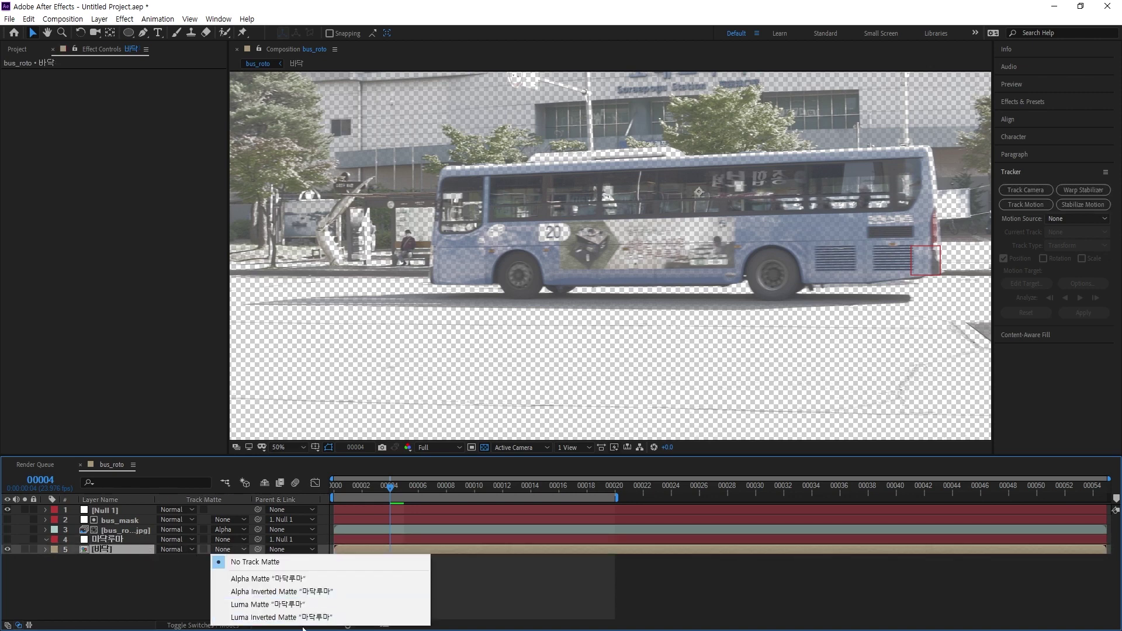
{"action": "left_click", "coordinate": [290, 581]}
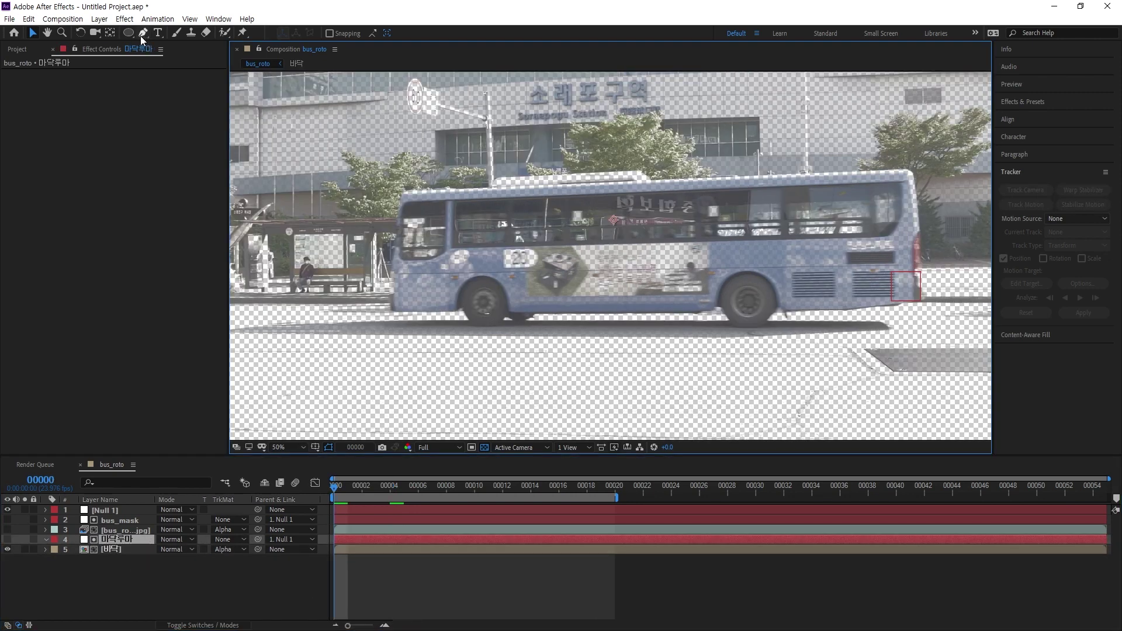
- Draw a closed mask with the Pen tool around the bus and its road shadow on 마닥루마 at frame 0
{"action": "left_click", "coordinate": [141, 33]}
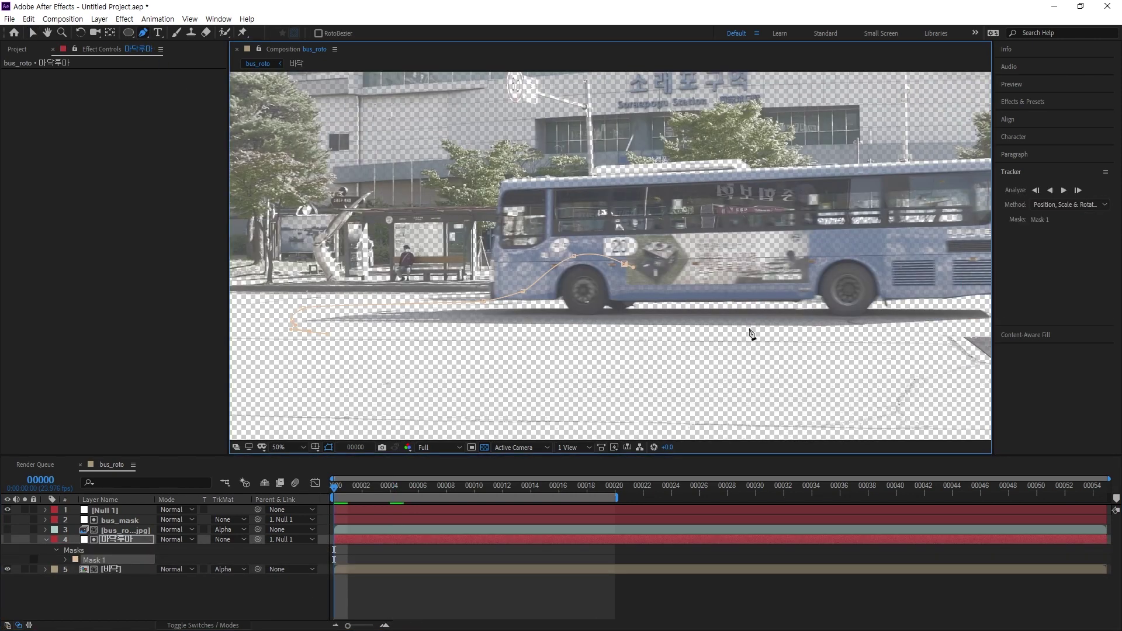
{"action": "left_click_drag", "start_coordinate": [832, 337], "coordinate": [614, 361]}
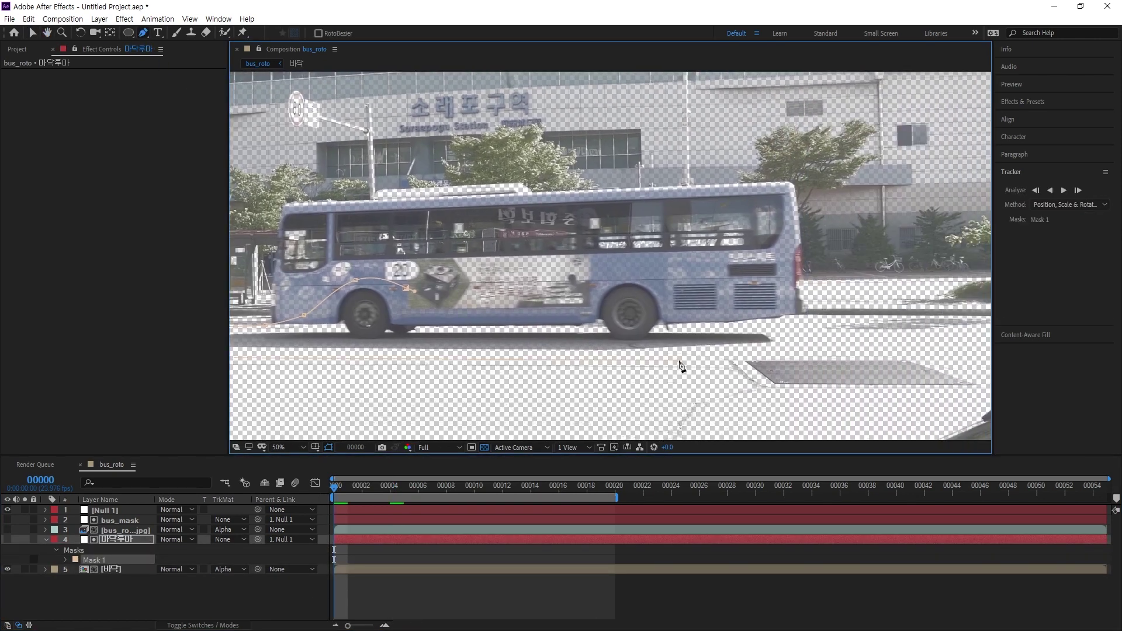
{"action": "left_click_drag", "start_coordinate": [785, 247], "coordinate": [794, 227]}
{"action": "left_click_drag", "start_coordinate": [786, 193], "coordinate": [775, 189]}
{"action": "left_click", "coordinate": [303, 222]}
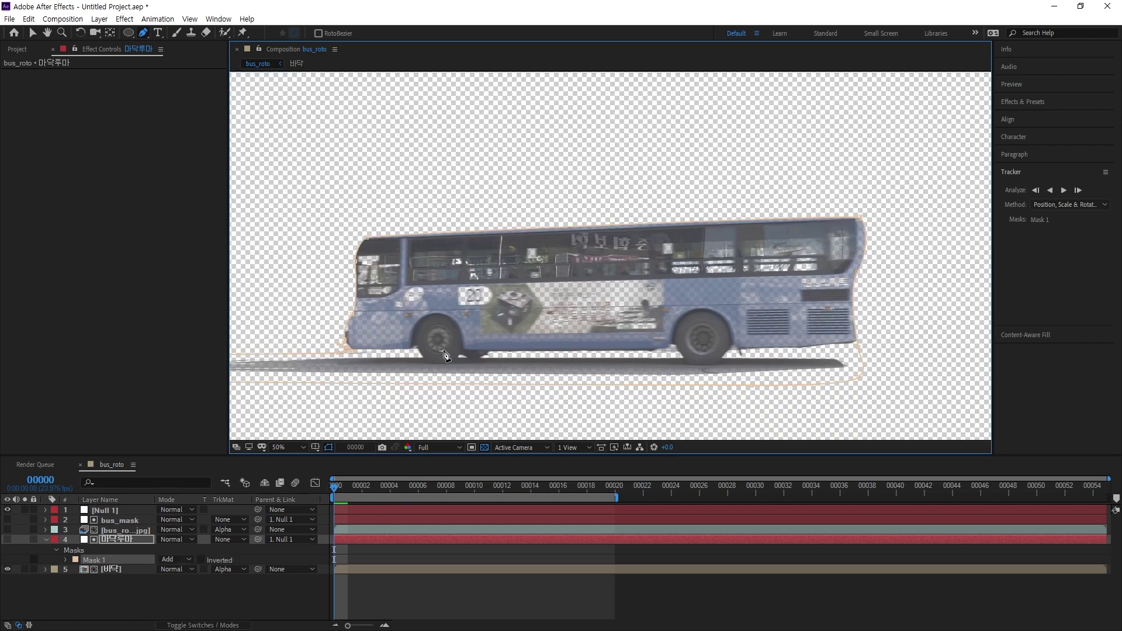
- Keyframe the Mask Path of 마닥루마 at frames 0, 19 and 6, fitting it to the moving bus and shadow
{"action": "key", "text": "alt+m"}
{"action": "left_click_drag", "start_coordinate": [350, 489], "coordinate": [433, 487]}
{"action": "left_click_drag", "start_coordinate": [586, 483], "coordinate": [605, 486]}
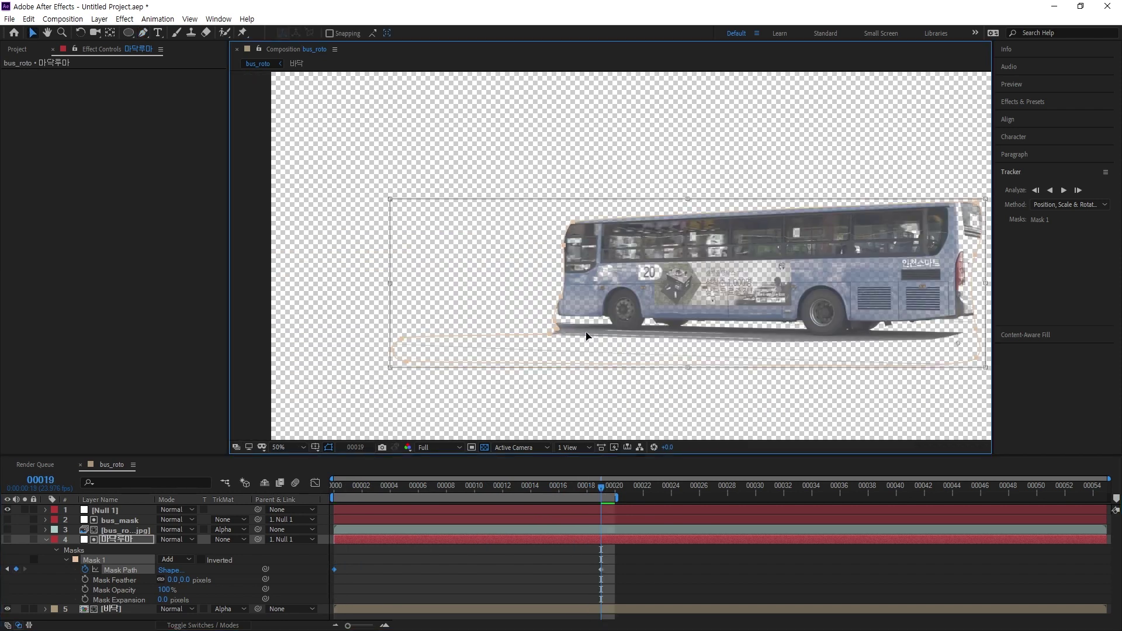
{"action": "left_click_drag", "start_coordinate": [587, 336], "coordinate": [413, 344]}
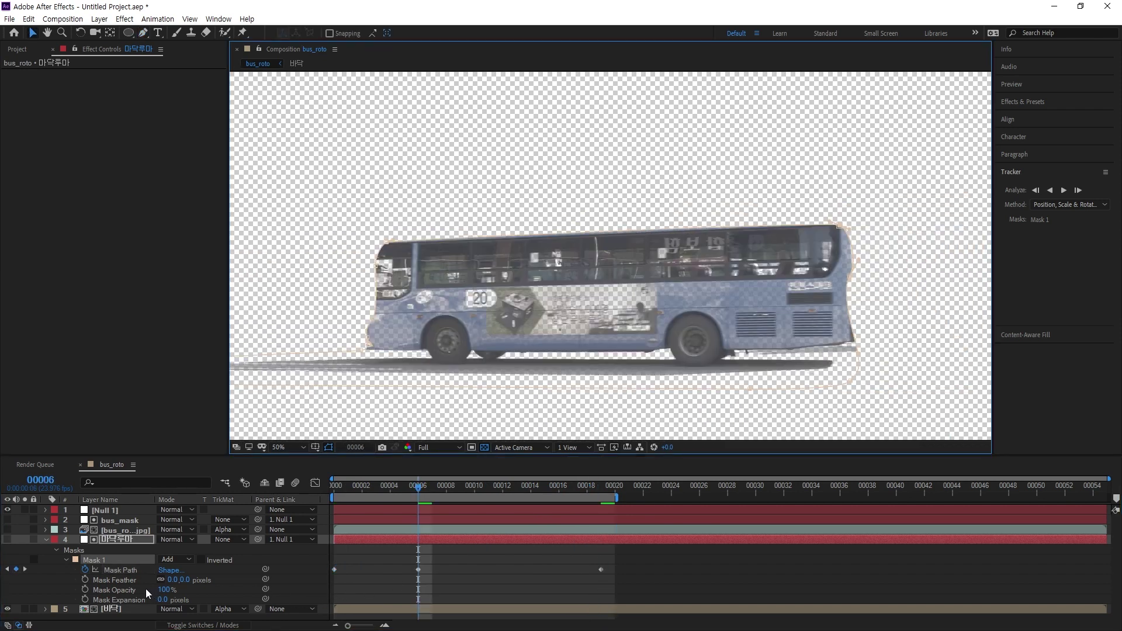
- Set the 마닥루마 mask's feather to 22 pixels and show the bus footage layer above it to check the bus together with its shadow
{"action": "left_click_drag", "start_coordinate": [185, 580], "coordinate": [197, 579]}
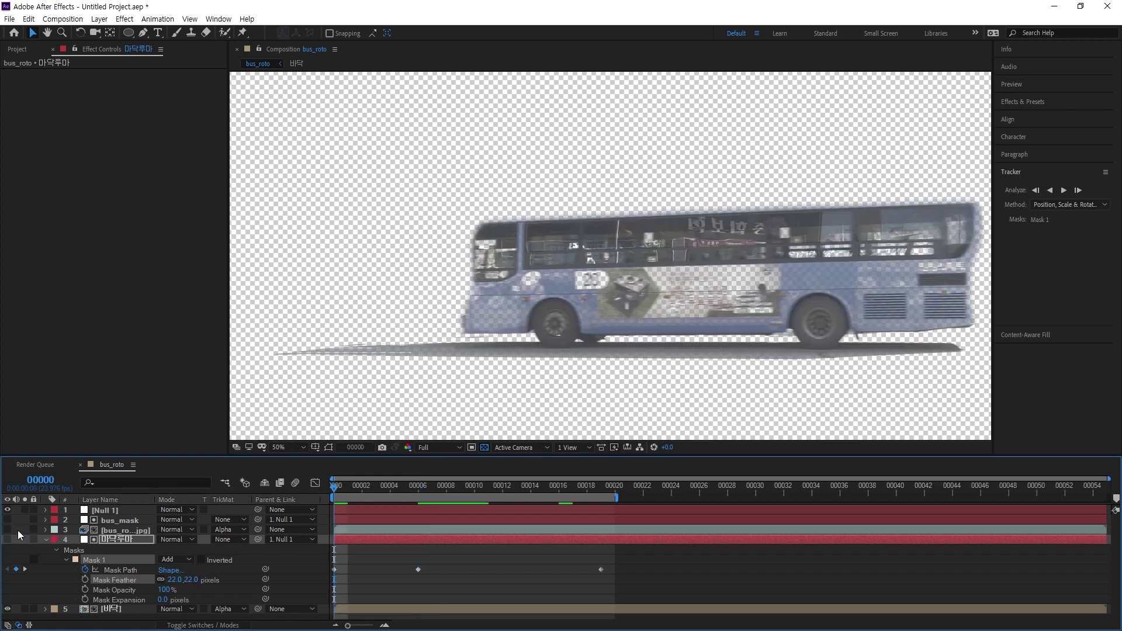
{"action": "left_click", "coordinate": [7, 530]}
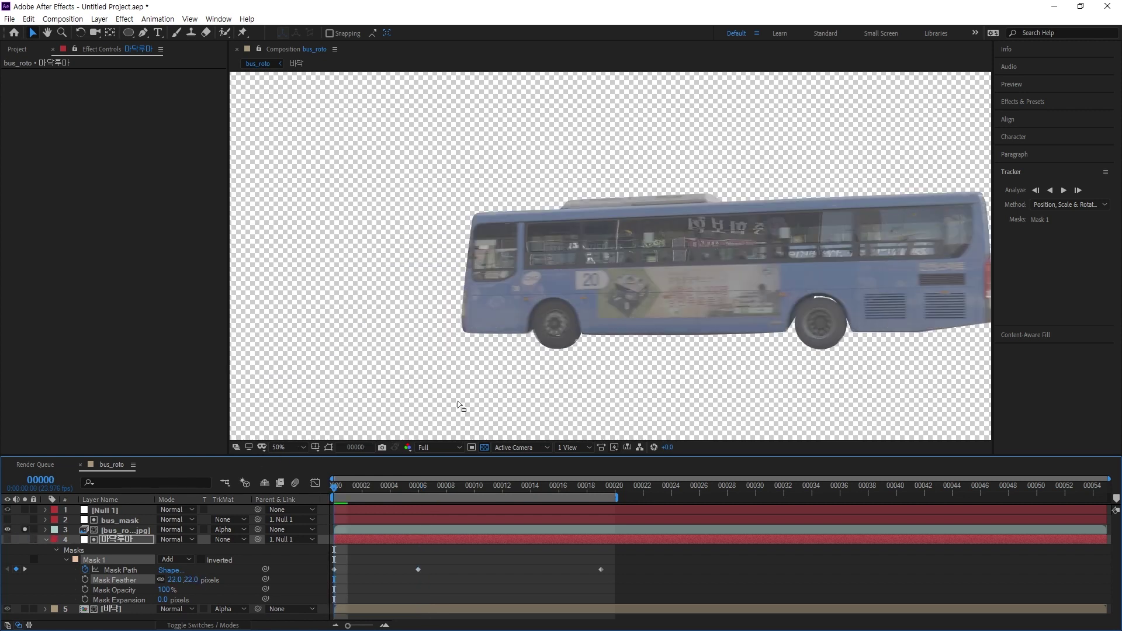
{"action": "left_click_drag", "start_coordinate": [459, 481], "coordinate": [500, 528]}
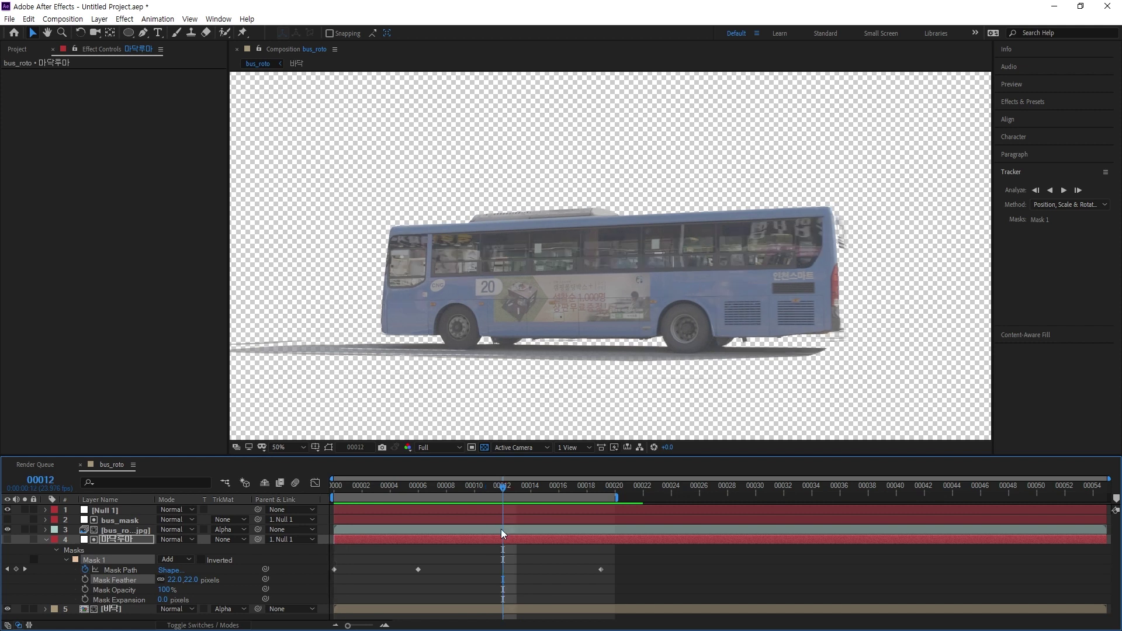
{"action": "left_click", "coordinate": [462, 539]}
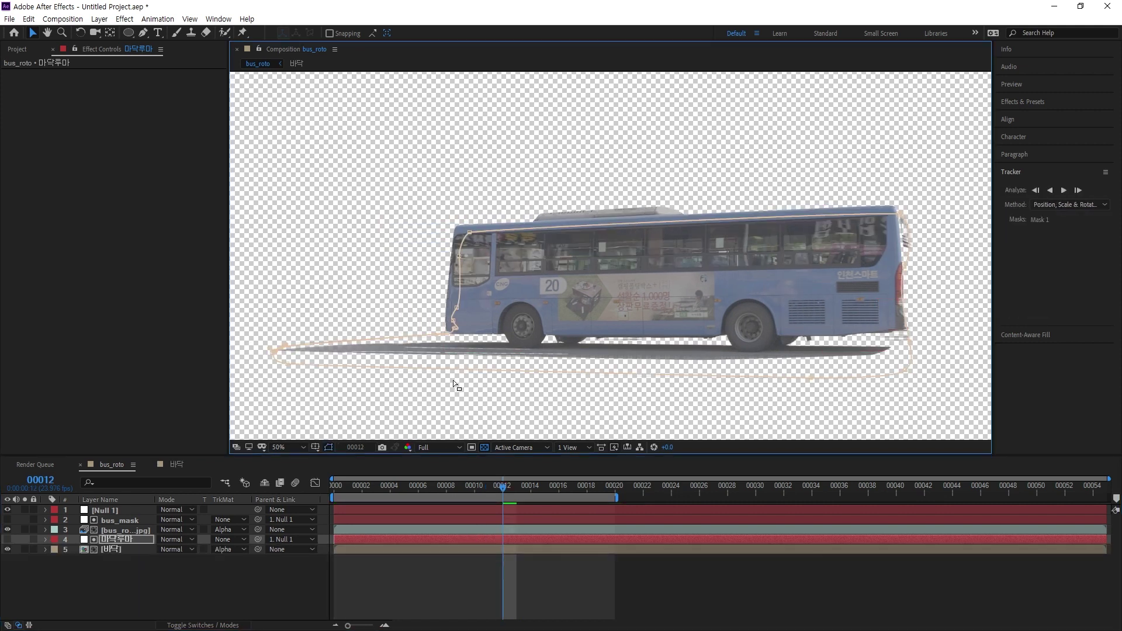
- Switch to the browser video on Mask + Keyer rotoscoping and examine the skater's alpha matte and cutout
{"action": "key", "text": "alt+Tab"}
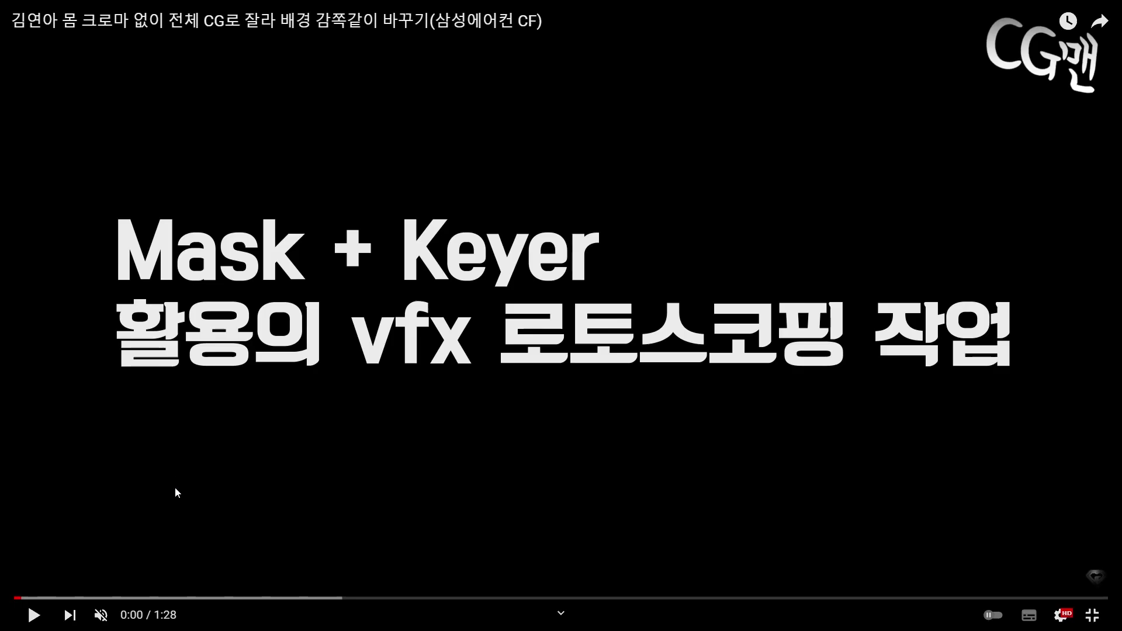
{"action": "left_click", "coordinate": [63, 600]}
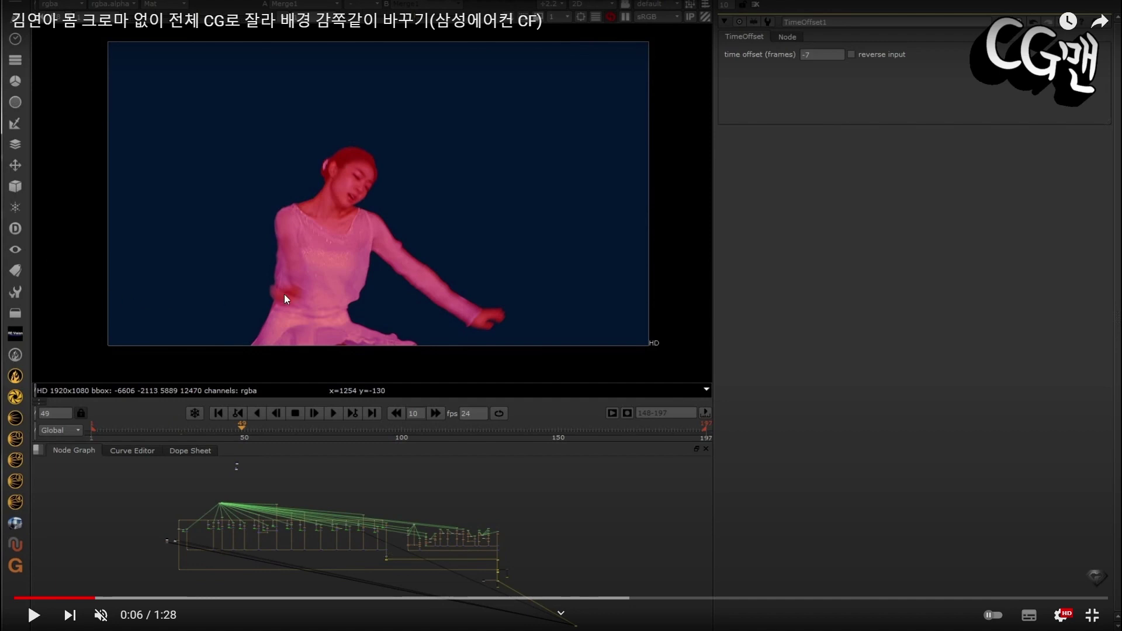
{"action": "left_click", "coordinate": [257, 300]}
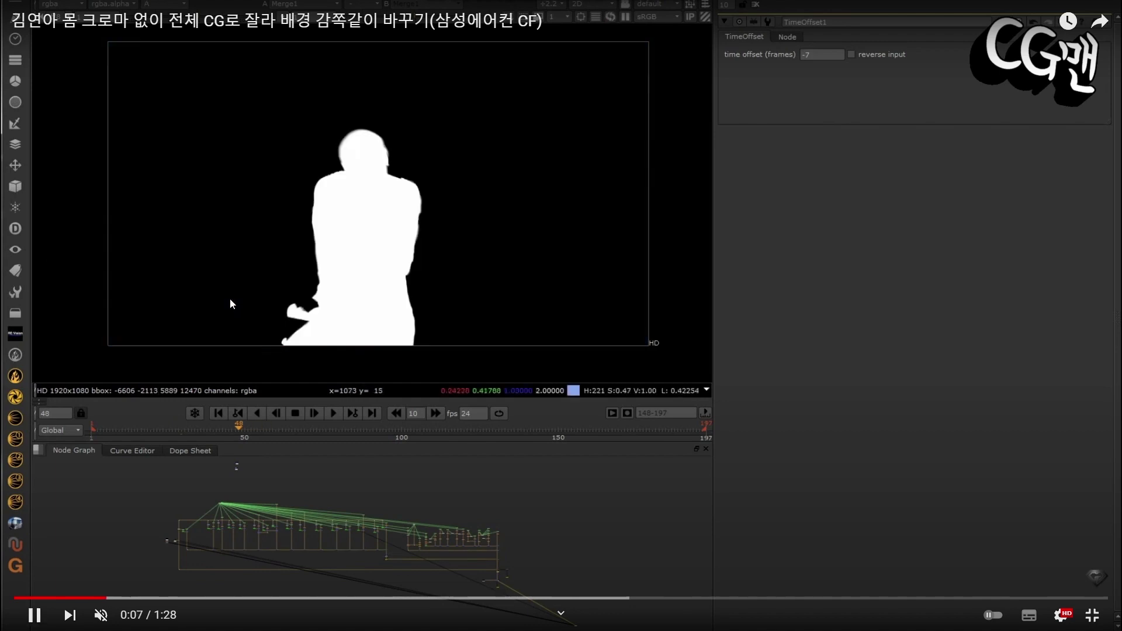
{"action": "left_click", "coordinate": [207, 305]}
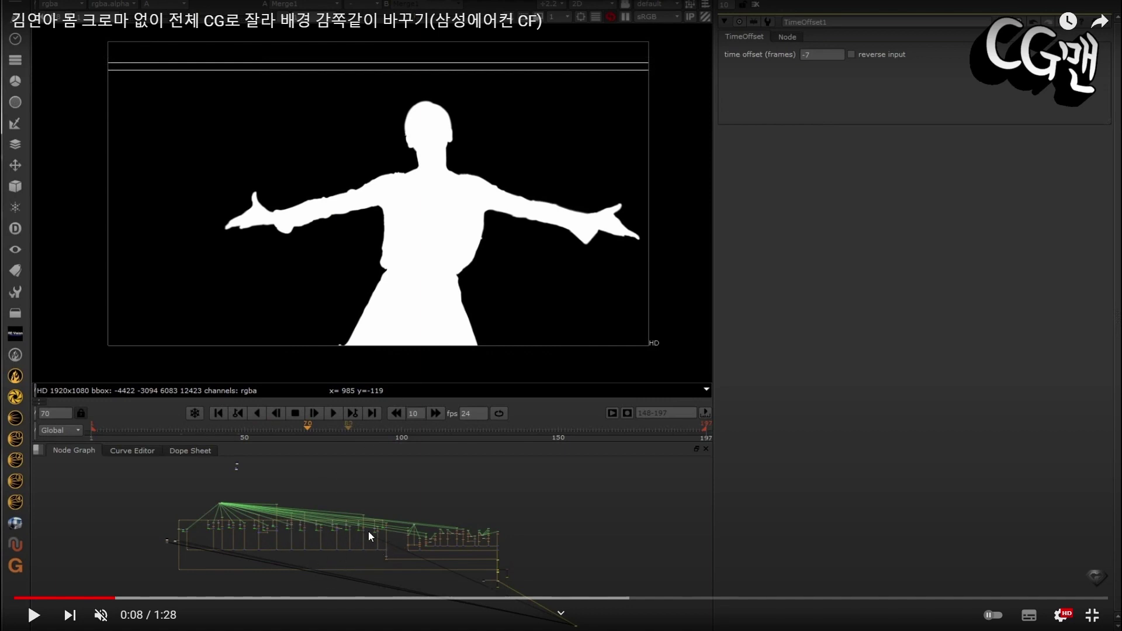
{"action": "left_click", "coordinate": [338, 387]}
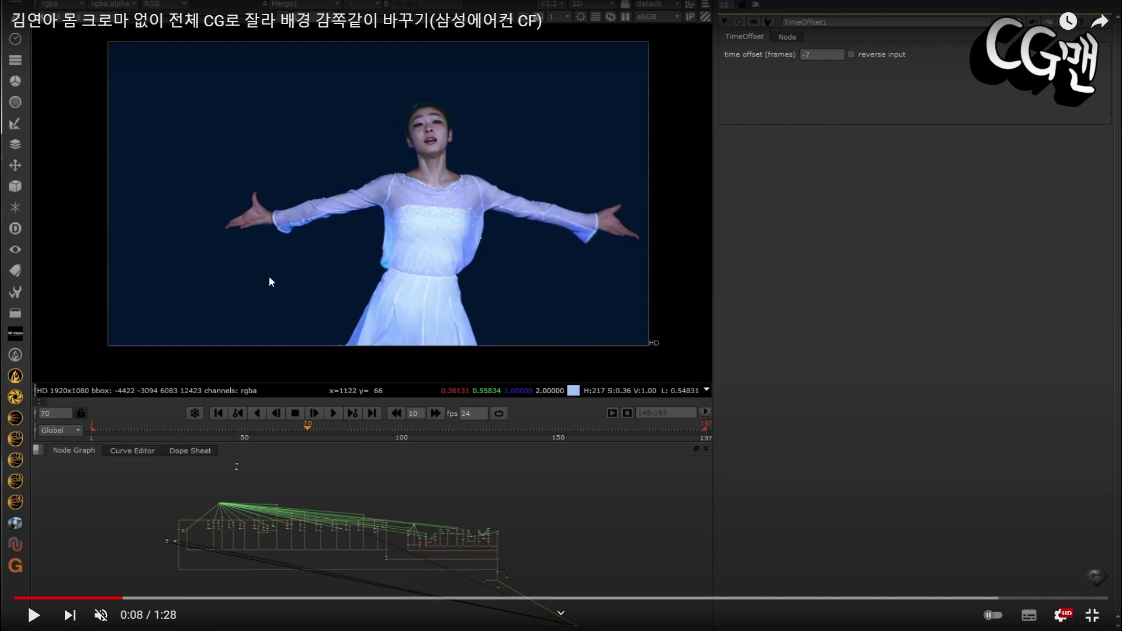
{"action": "left_click", "coordinate": [250, 391]}
- Examine in the video how separate Roto shapes limit the keyed matte of each body part in the node graph
{"action": "left_click", "coordinate": [406, 549]}
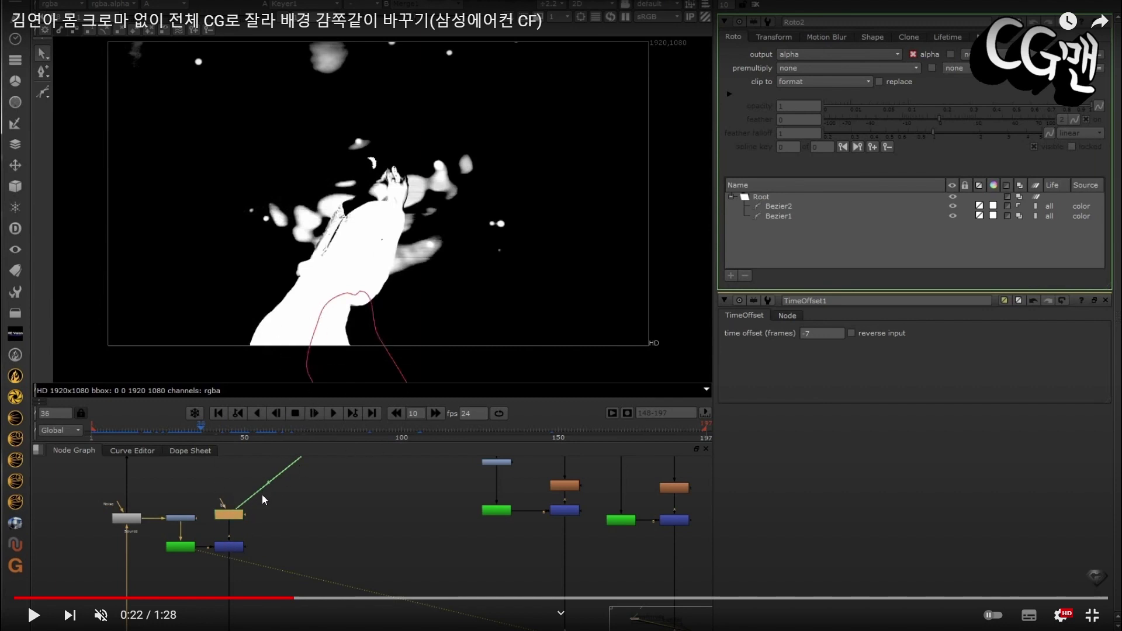
{"action": "left_click", "coordinate": [337, 469]}
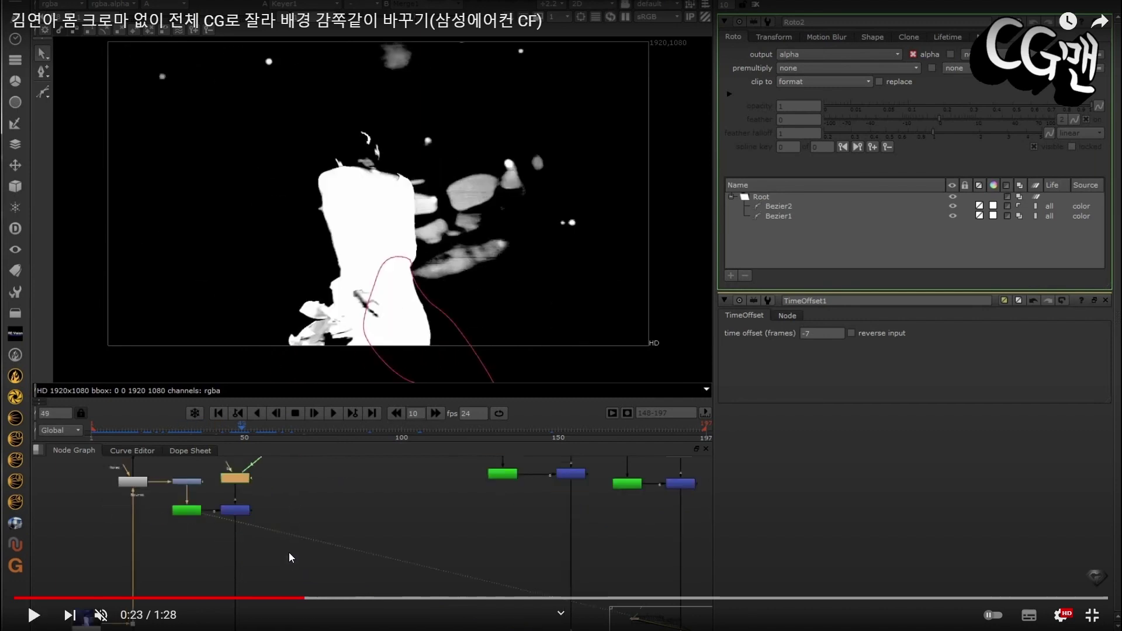
{"action": "key", "text": "space"}
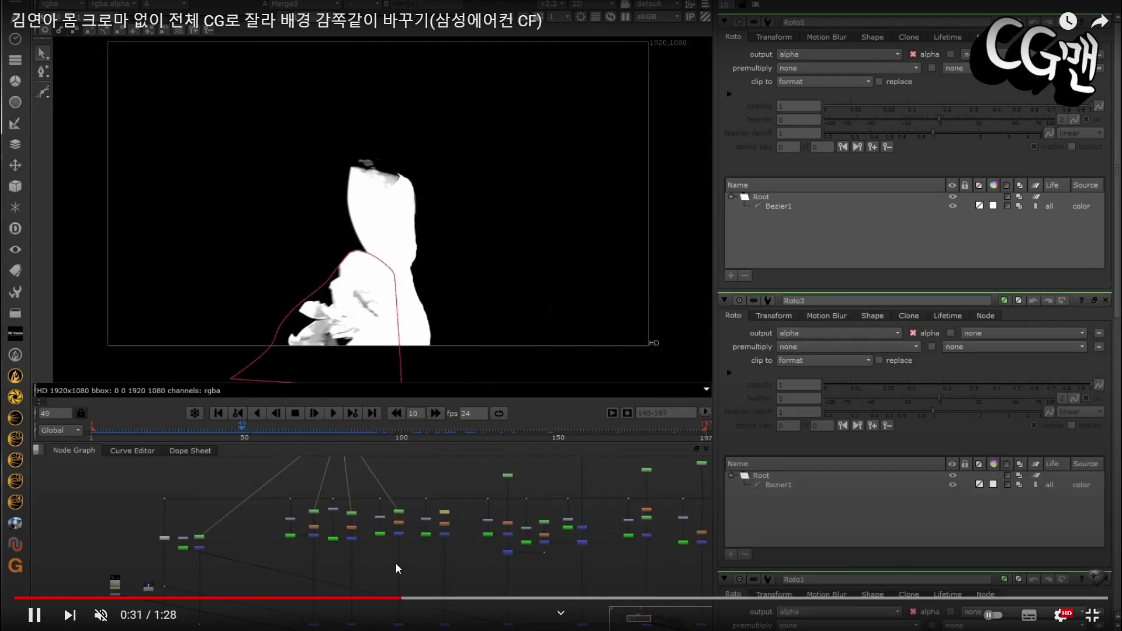
{"action": "key", "text": "space"}
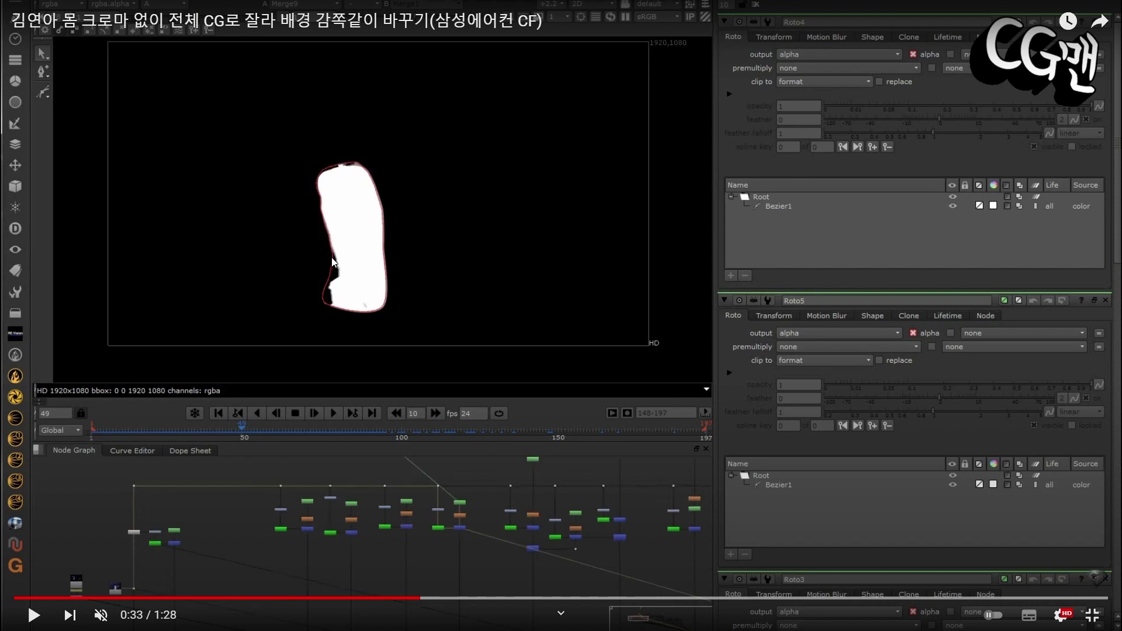
{"action": "key", "text": "space"}
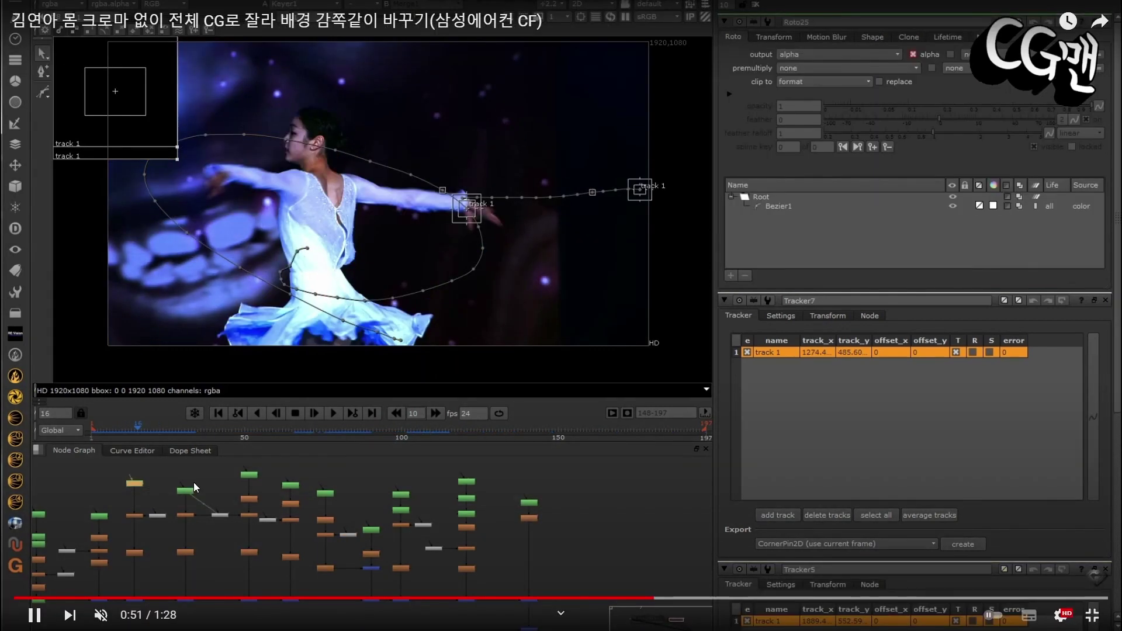
- Examine the tracker-driven roto and the composited cutout in the rest of the video, and return to After Effects
{"action": "left_click", "coordinate": [194, 488]}
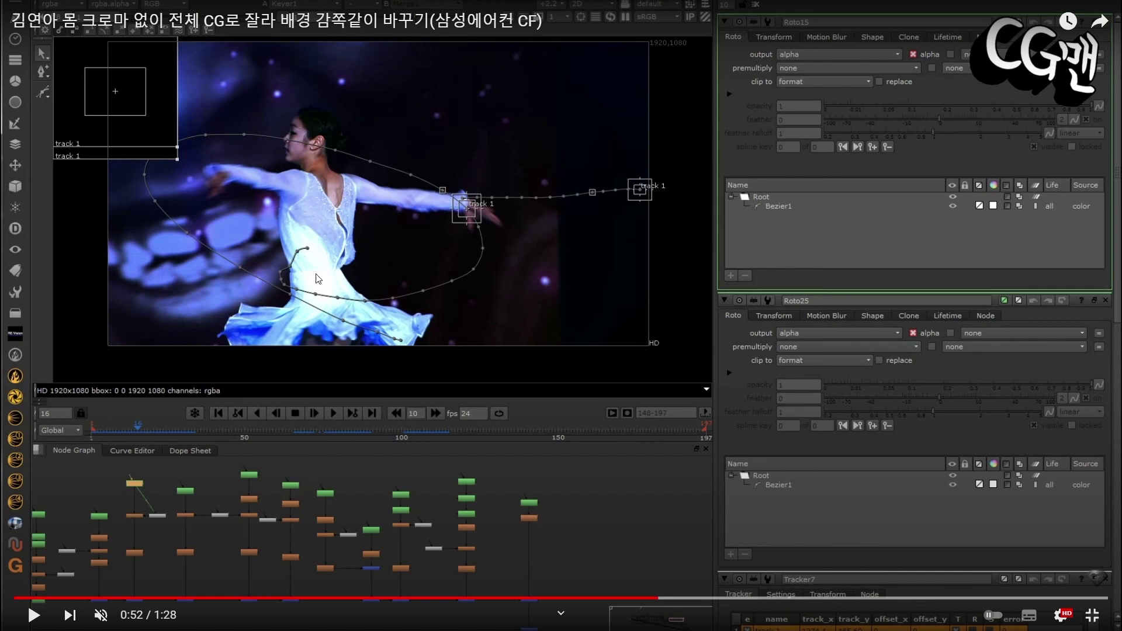
{"action": "left_click", "coordinate": [328, 436]}
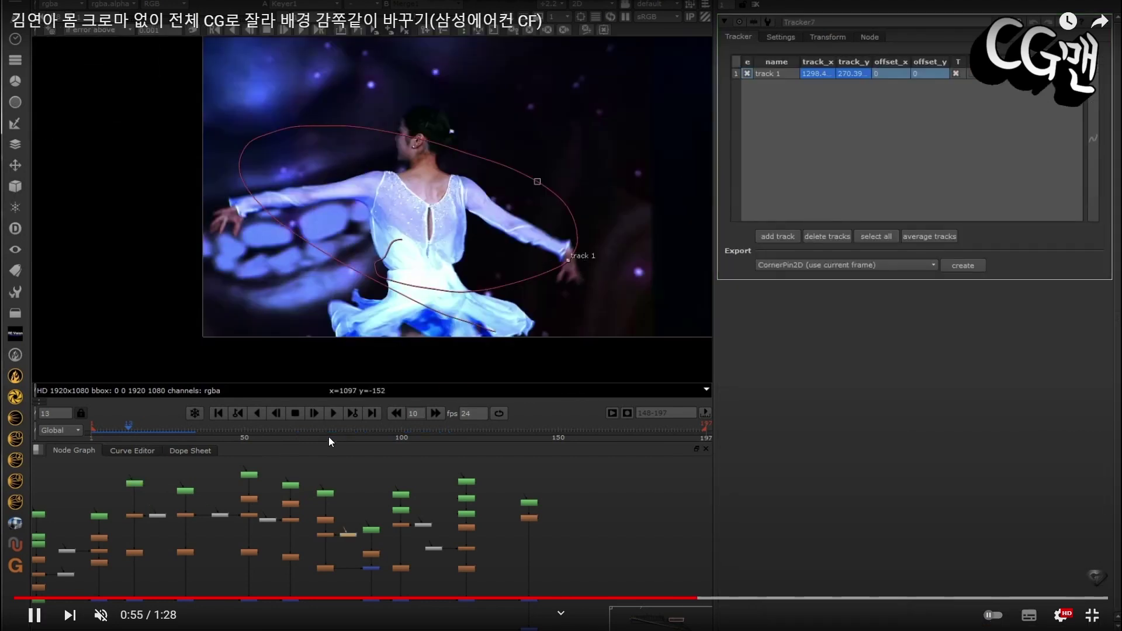
{"action": "key", "text": "Right"}
{"action": "key", "text": "Right"}
{"action": "key", "text": "Right"}
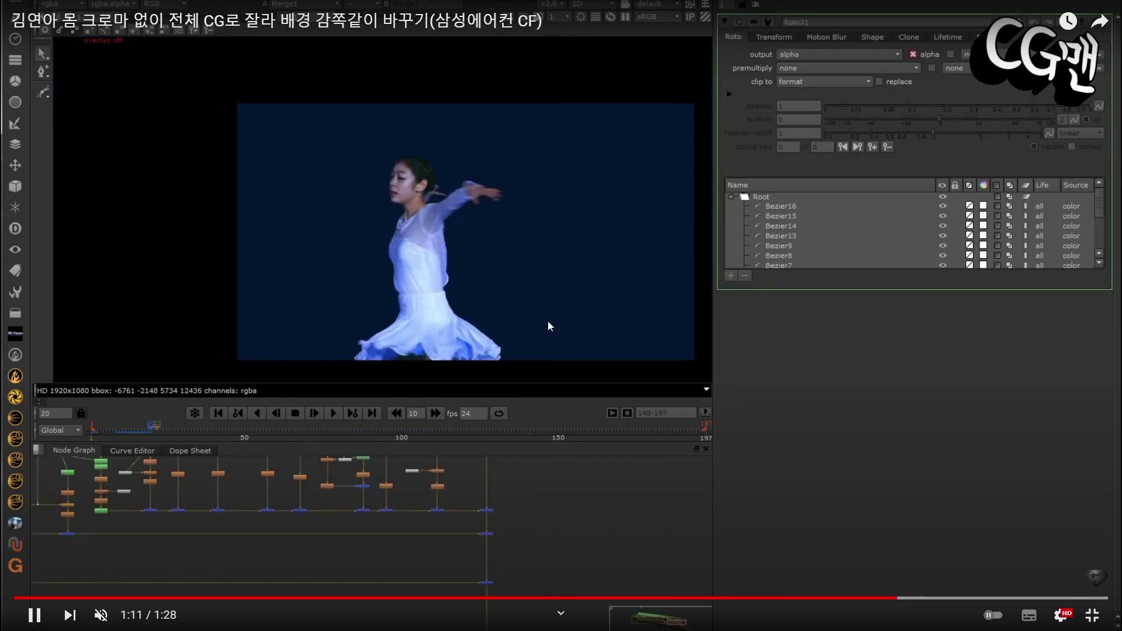
{"action": "key", "text": "alt+Tab"}
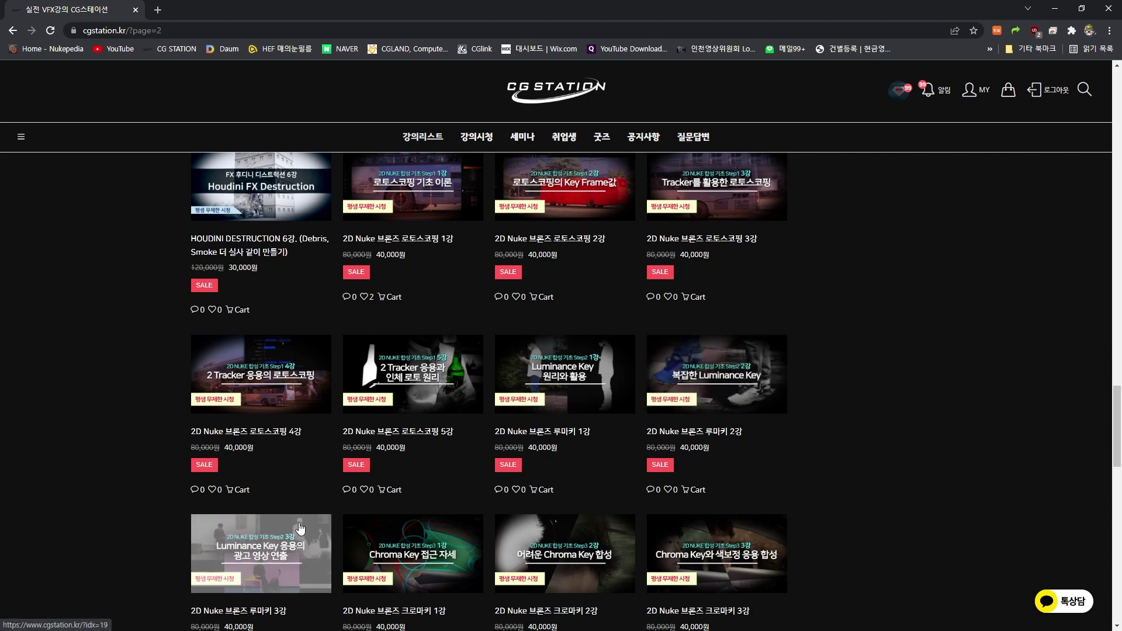
{"action": "key", "text": "alt+Tab"}
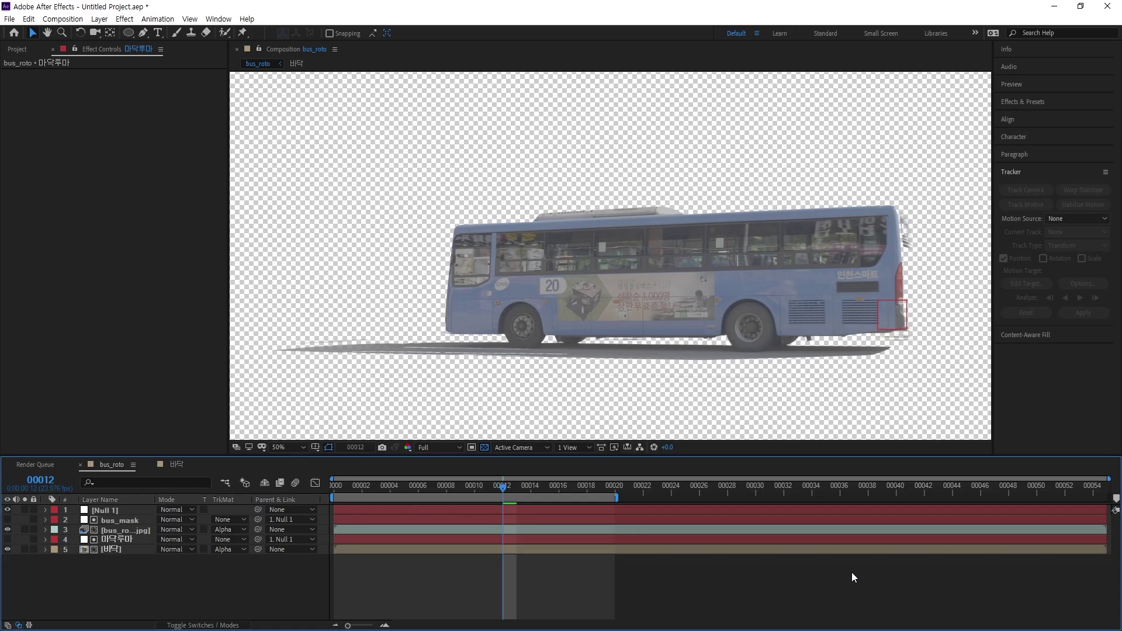